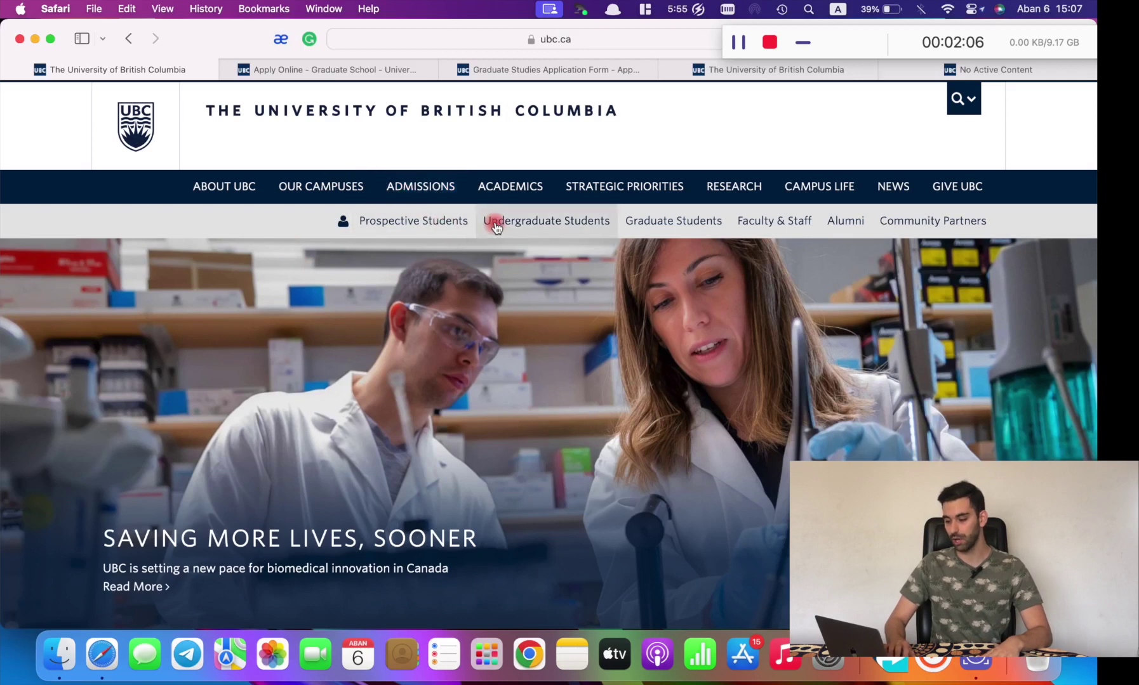
Open the Graduate Students page and follow the Ready to Apply link for Graduate and Postdoctoral Studies in Vancouver
{"action": "left_click", "coordinate": [657, 225]}
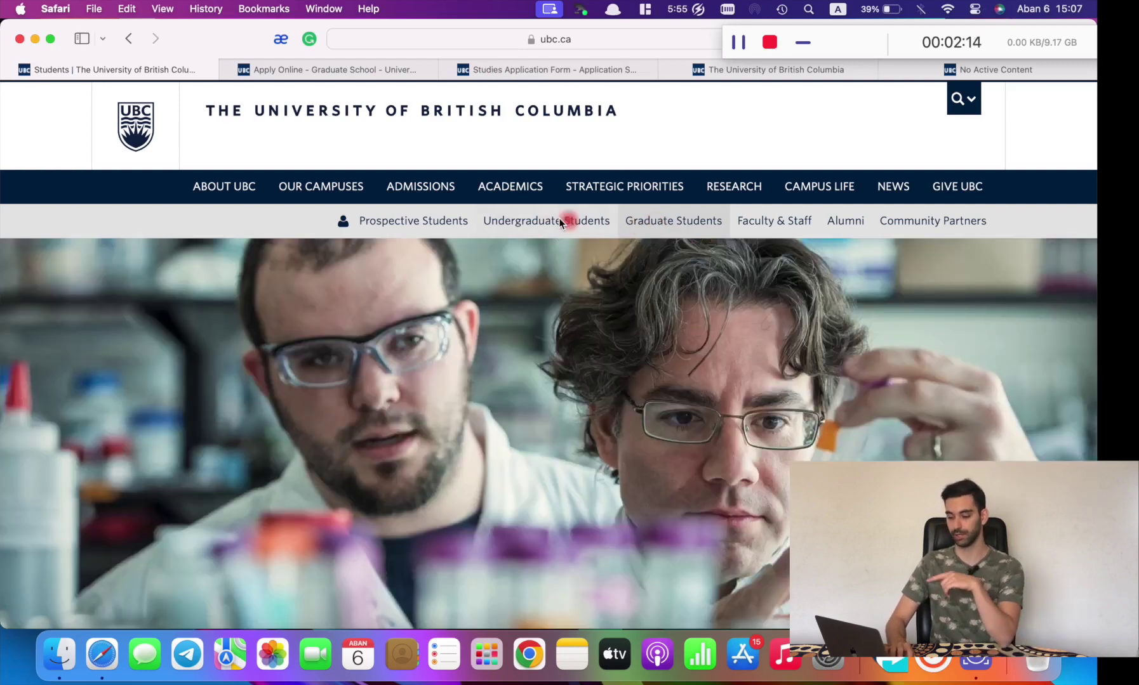
{"action": "scroll", "coordinate": [549, 294], "scroll_direction": "down", "scroll_amount": 15}
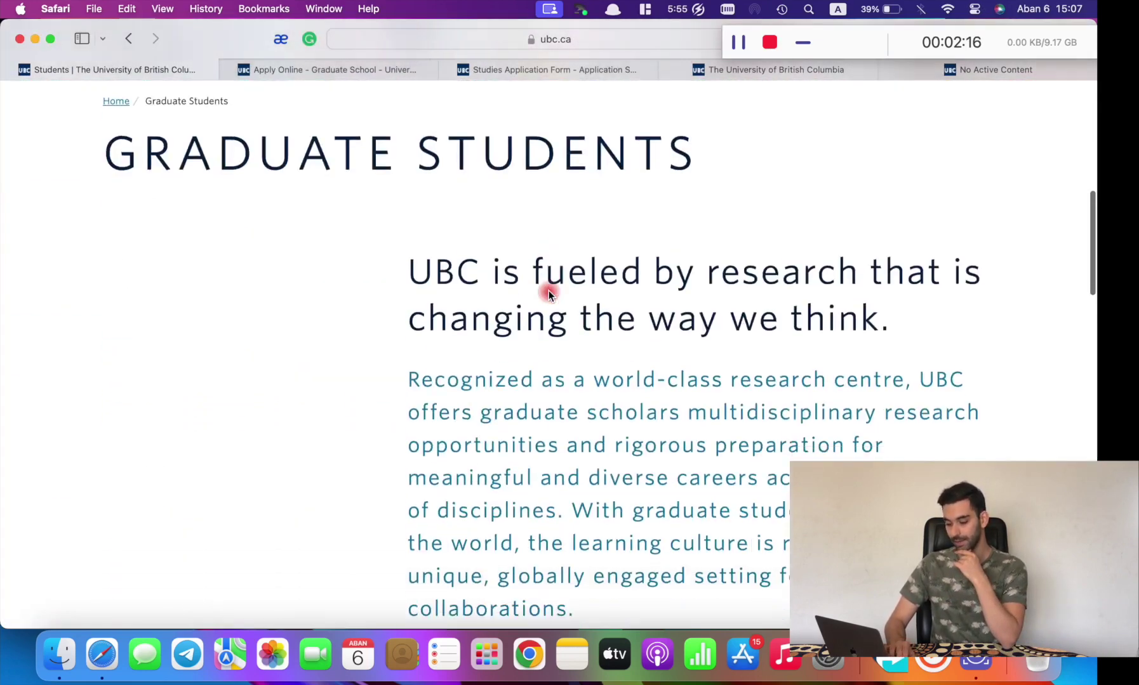
{"action": "scroll", "coordinate": [548, 291], "scroll_direction": "down", "scroll_amount": 5}
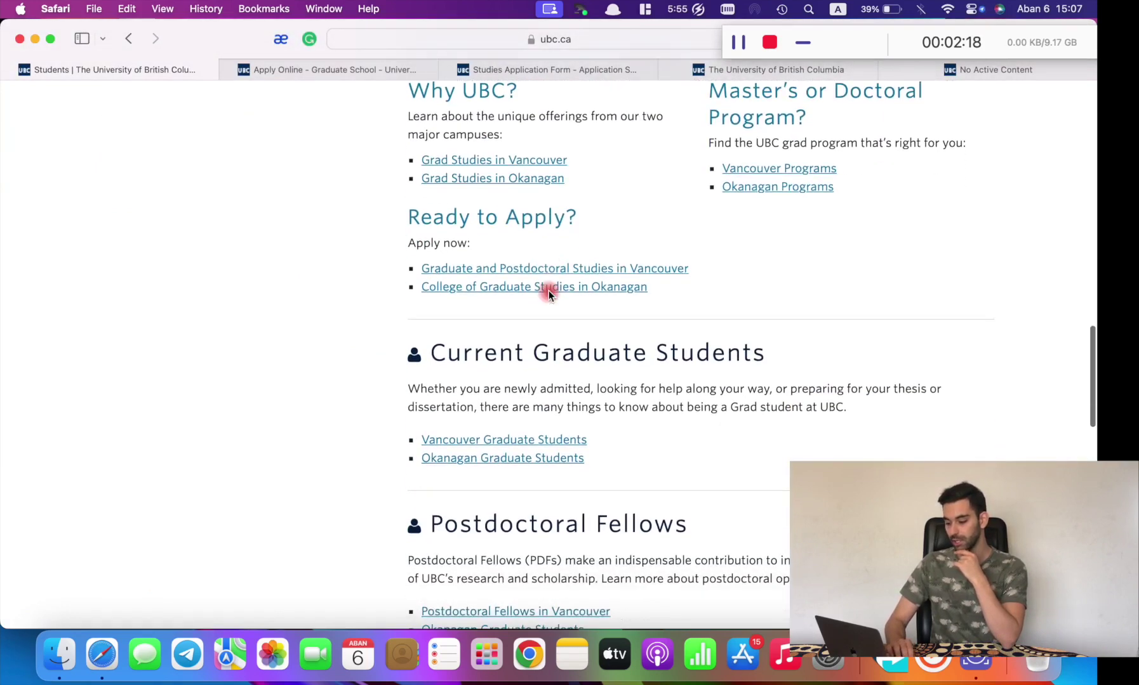
{"action": "scroll", "coordinate": [549, 293], "scroll_direction": "down", "scroll_amount": 2}
{"action": "scroll", "coordinate": [549, 291], "scroll_direction": "up", "scroll_amount": 4}
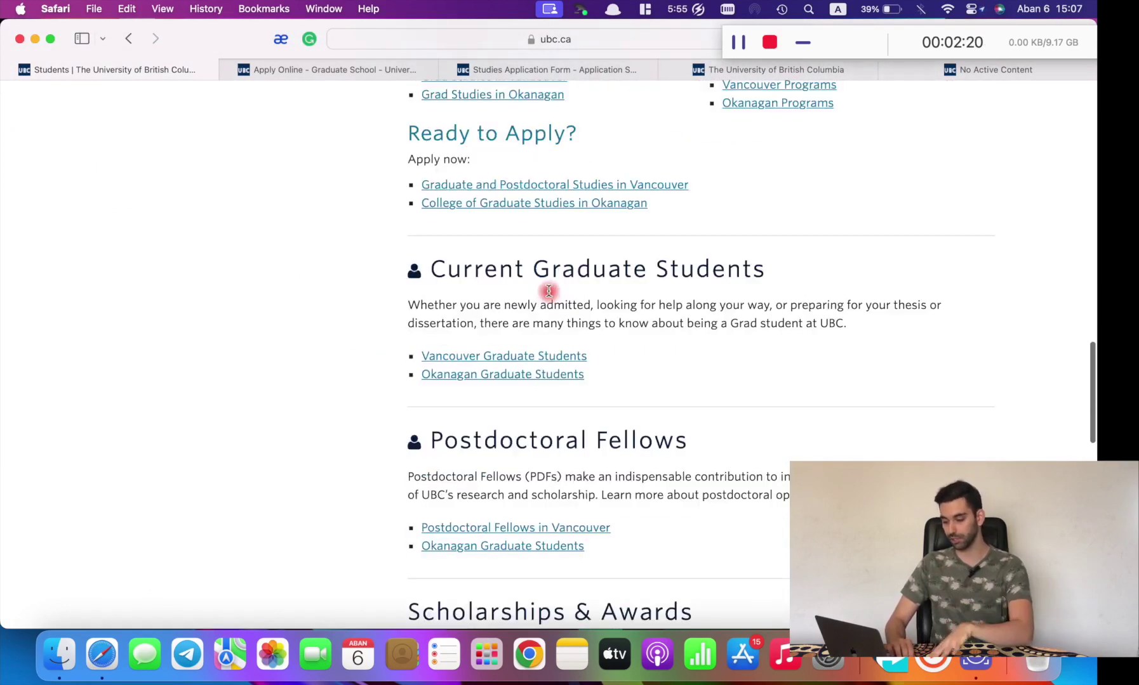
{"action": "scroll", "coordinate": [549, 293], "scroll_direction": "up", "scroll_amount": 2}
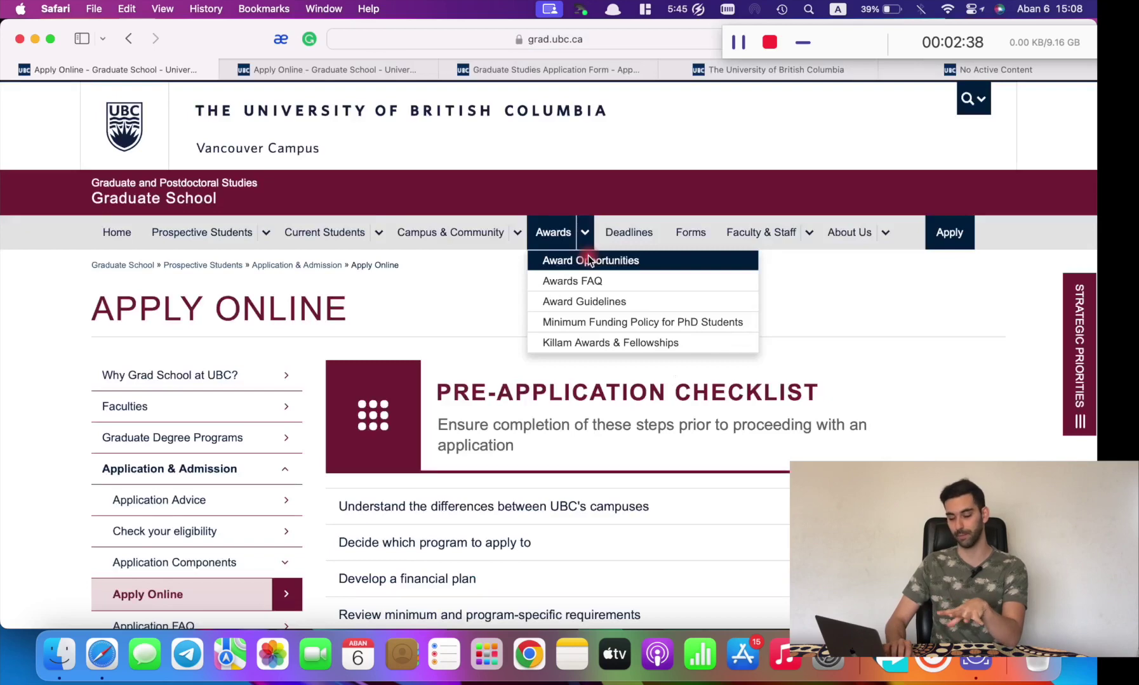
Review the pre-application checklist, the information collected and the tips on the Apply Online page
{"action": "mouse_move", "coordinate": [461, 259]}
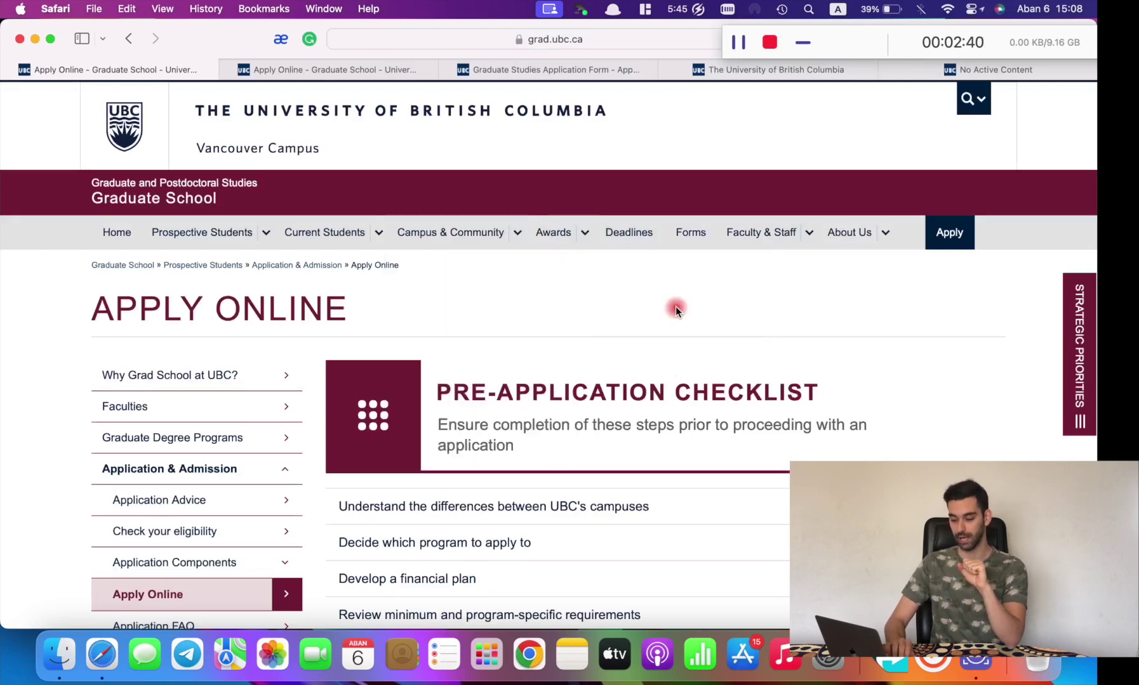
{"action": "scroll", "coordinate": [628, 321], "scroll_direction": "down", "scroll_amount": 3}
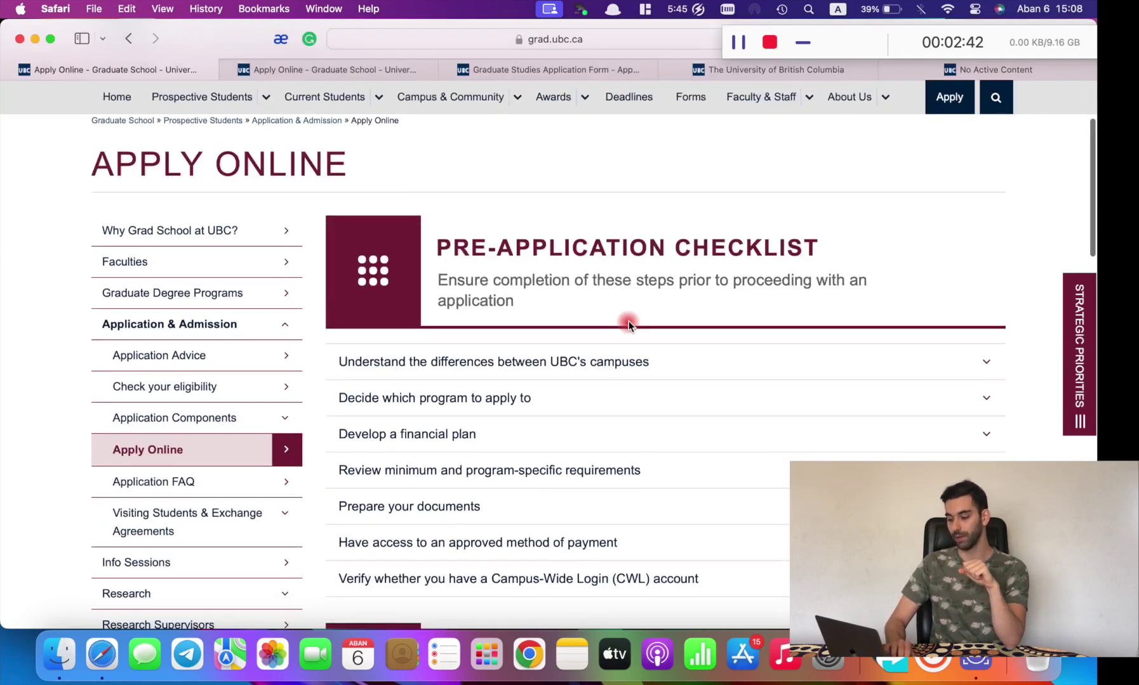
{"action": "scroll", "coordinate": [397, 290], "scroll_direction": "up", "scroll_amount": 2}
{"action": "scroll", "coordinate": [399, 292], "scroll_direction": "down", "scroll_amount": 4}
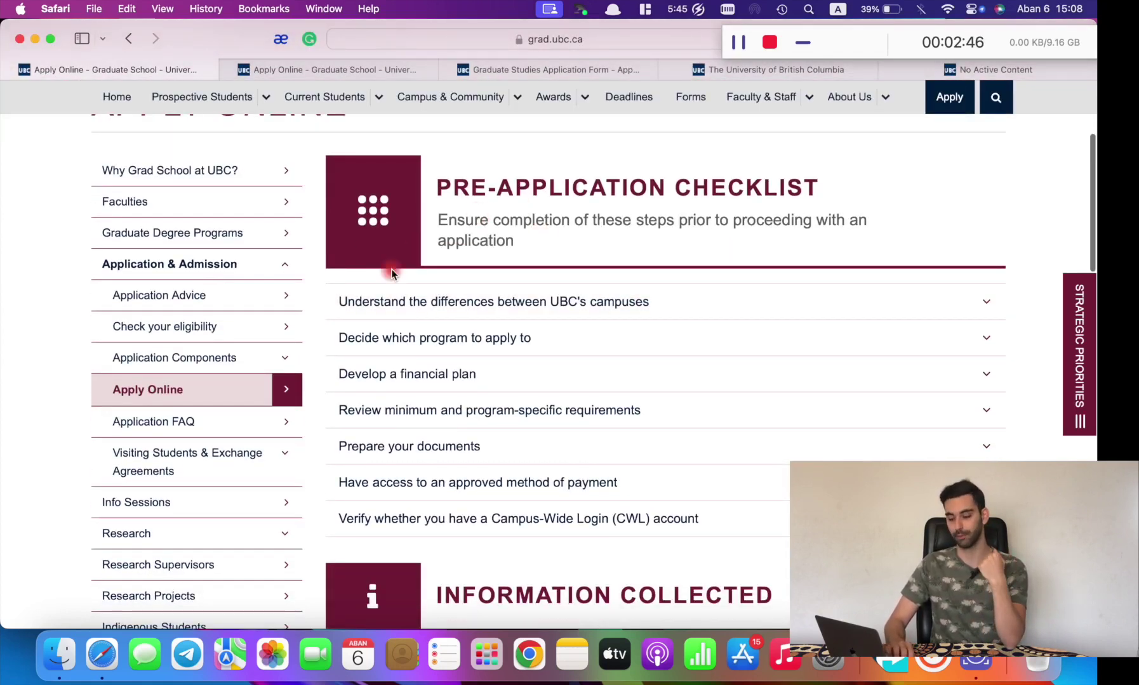
{"action": "scroll", "coordinate": [392, 273], "scroll_direction": "down", "scroll_amount": 2}
{"action": "scroll", "coordinate": [603, 266], "scroll_direction": "up", "scroll_amount": 1}
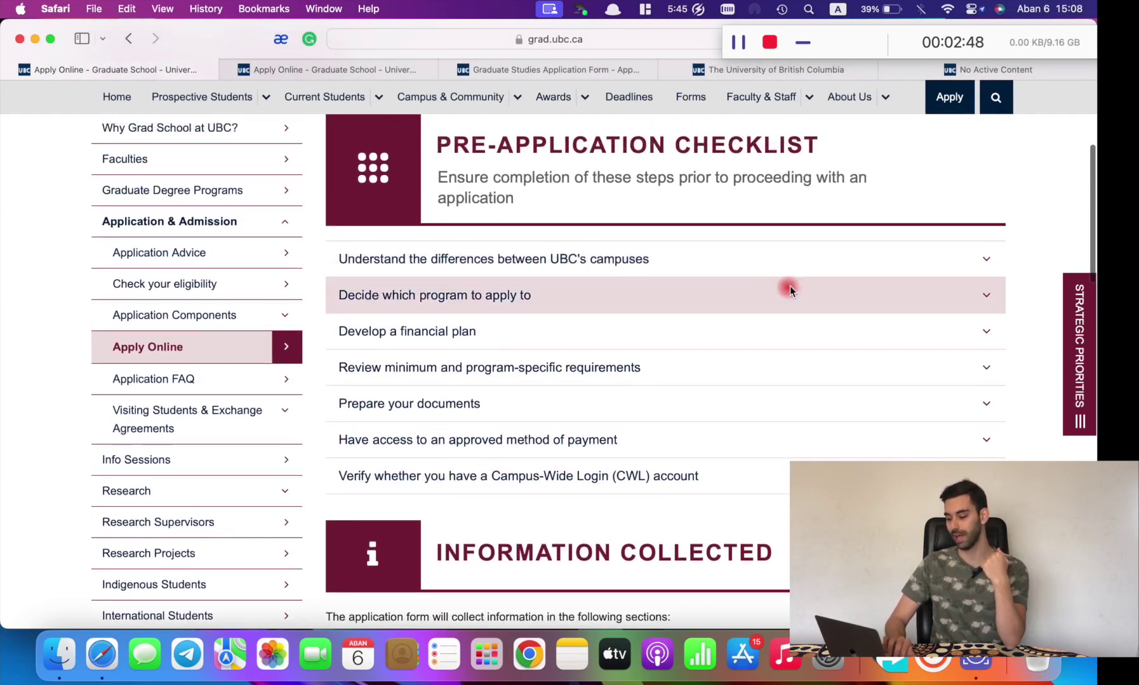
{"action": "left_click", "coordinate": [784, 289]}
{"action": "left_click", "coordinate": [483, 300]}
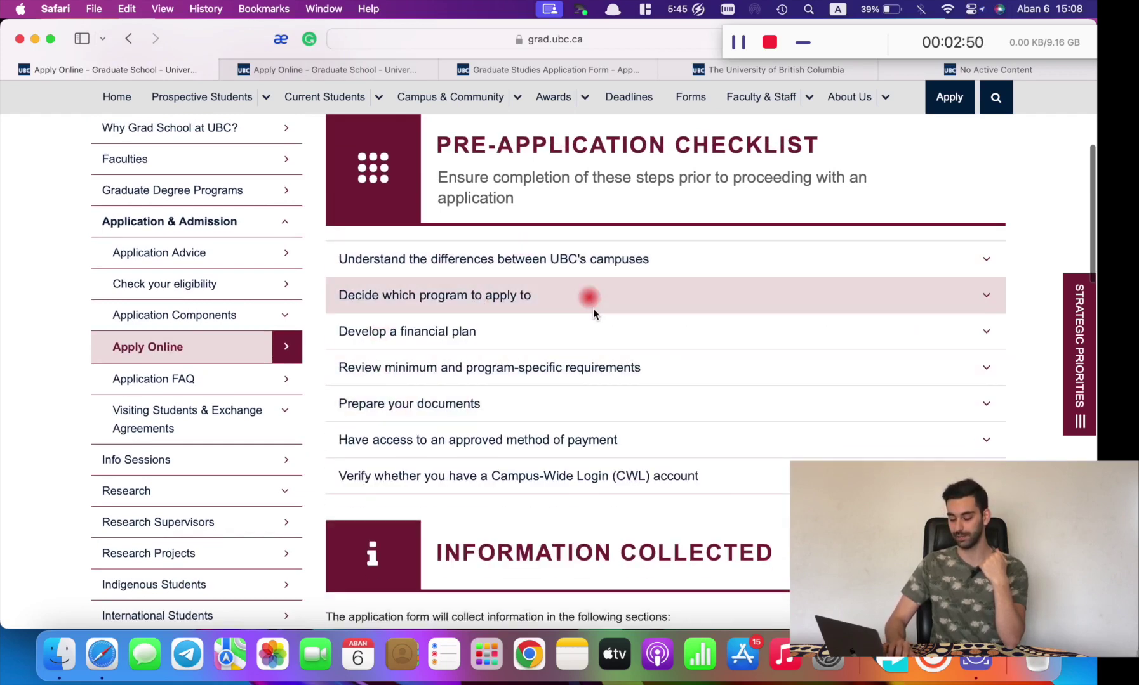
{"action": "scroll", "coordinate": [444, 401], "scroll_direction": "down", "scroll_amount": 5}
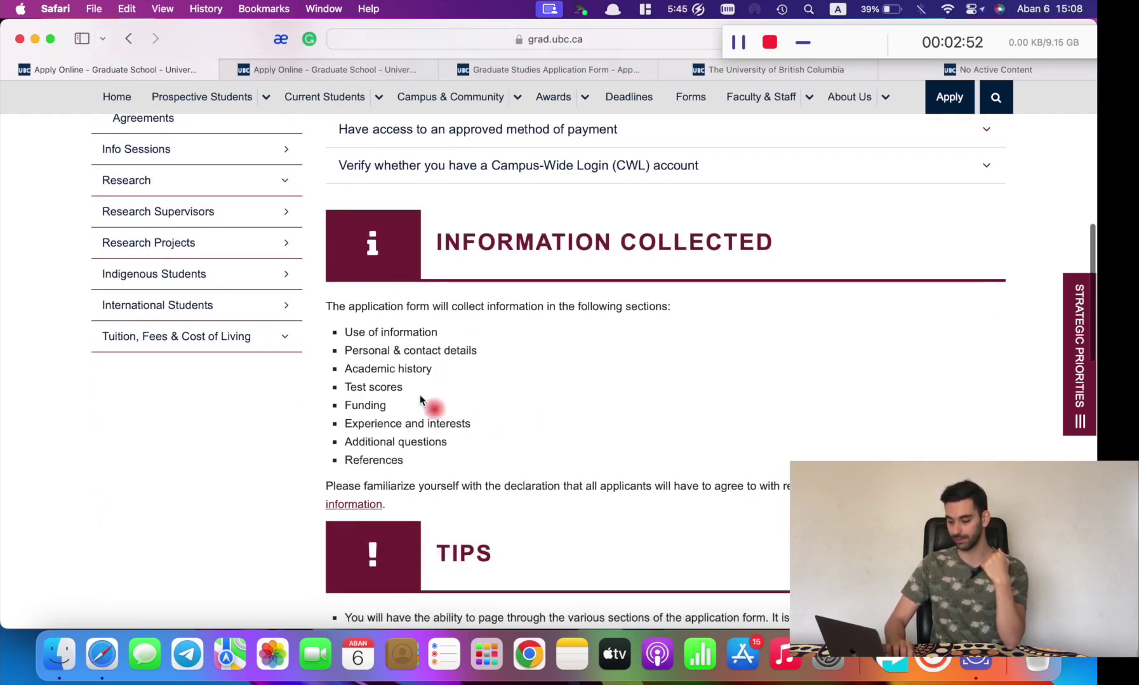
{"action": "scroll", "coordinate": [538, 339], "scroll_direction": "down", "scroll_amount": 6}
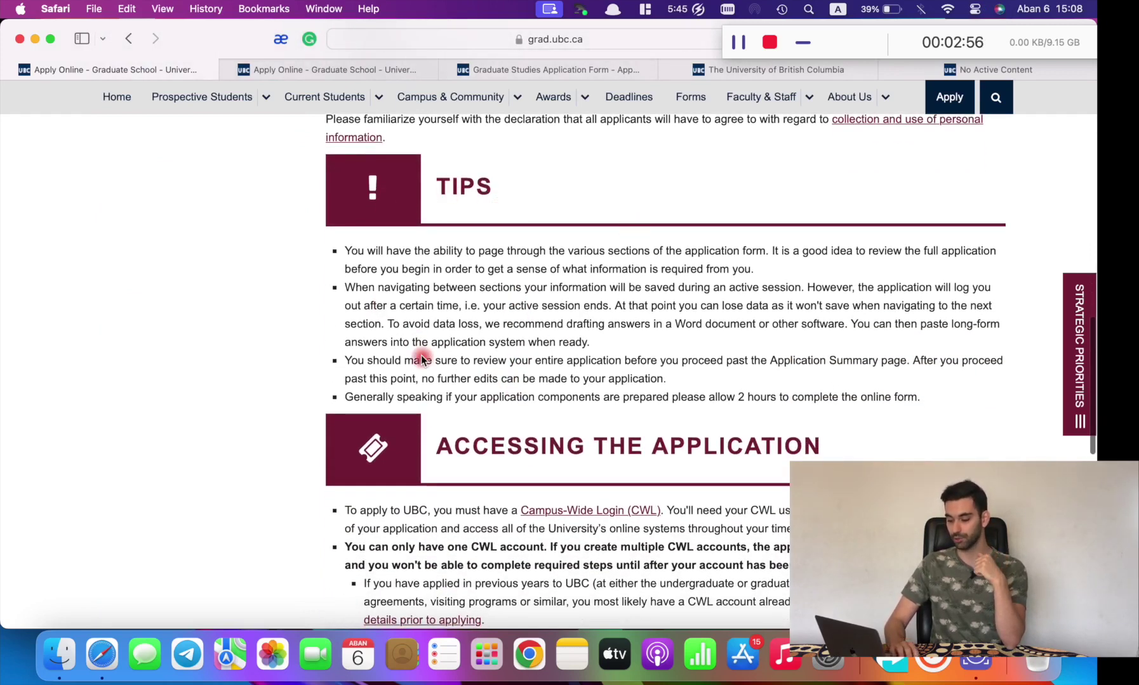
Read the Campus-Wide Login (CWL) account requirements in the Accessing the Application section
{"action": "scroll", "coordinate": [470, 311], "scroll_direction": "down", "scroll_amount": 2}
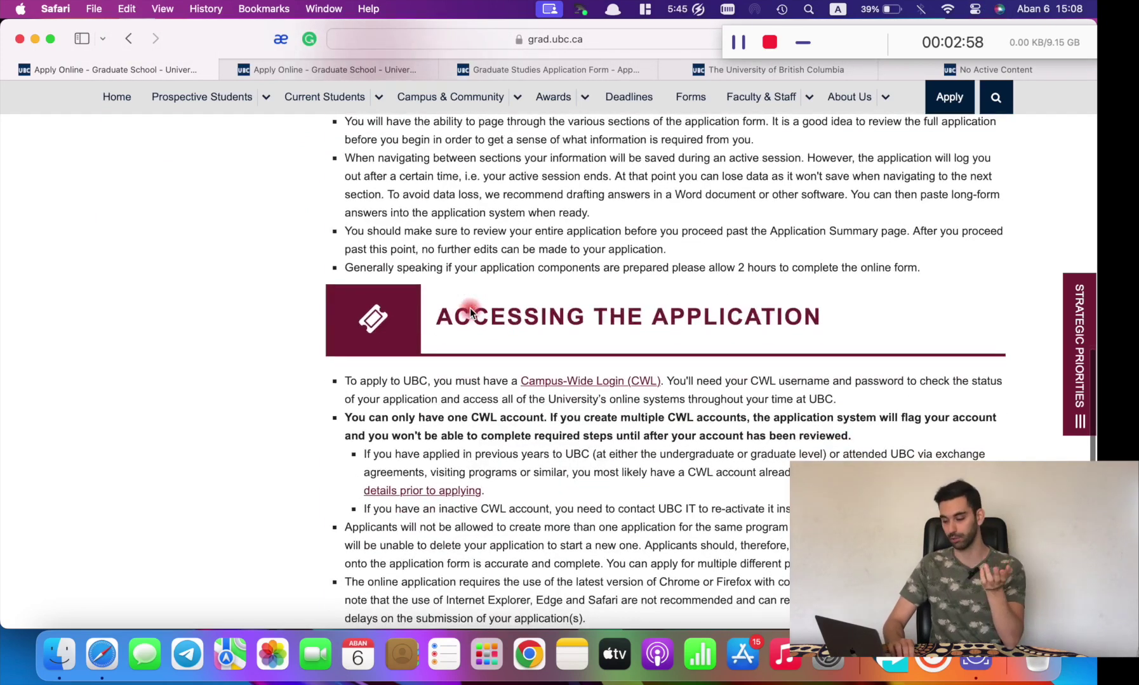
{"action": "scroll", "coordinate": [469, 308], "scroll_direction": "down", "scroll_amount": 2}
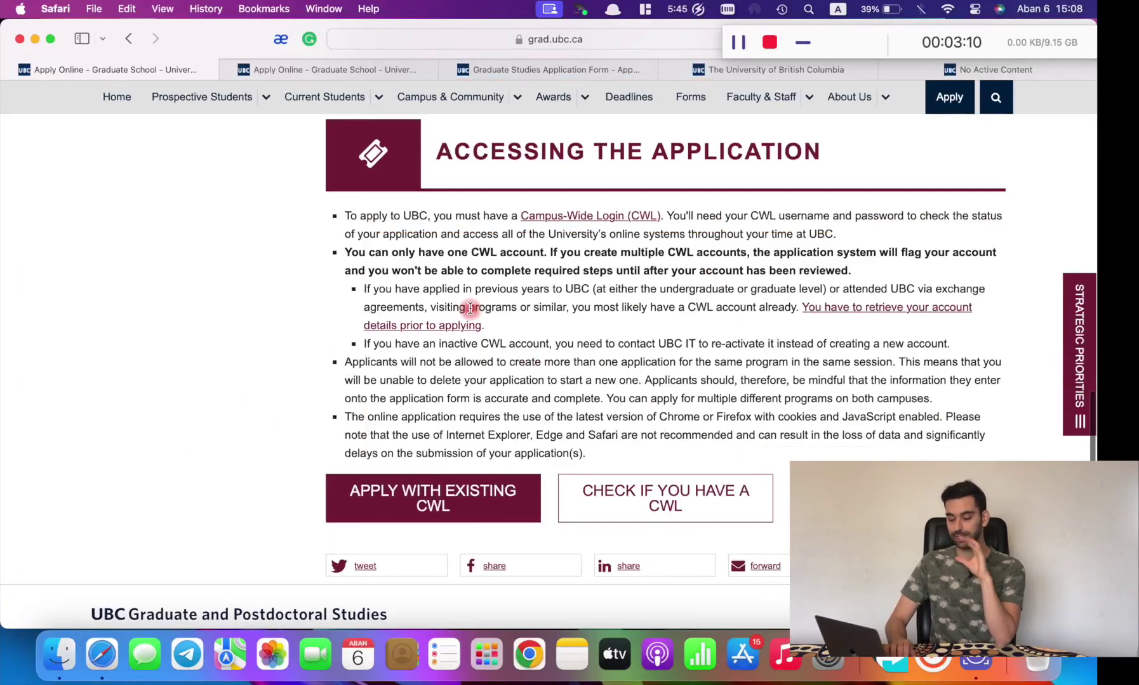
{"action": "scroll", "coordinate": [488, 240], "scroll_direction": "up", "scroll_amount": 1}
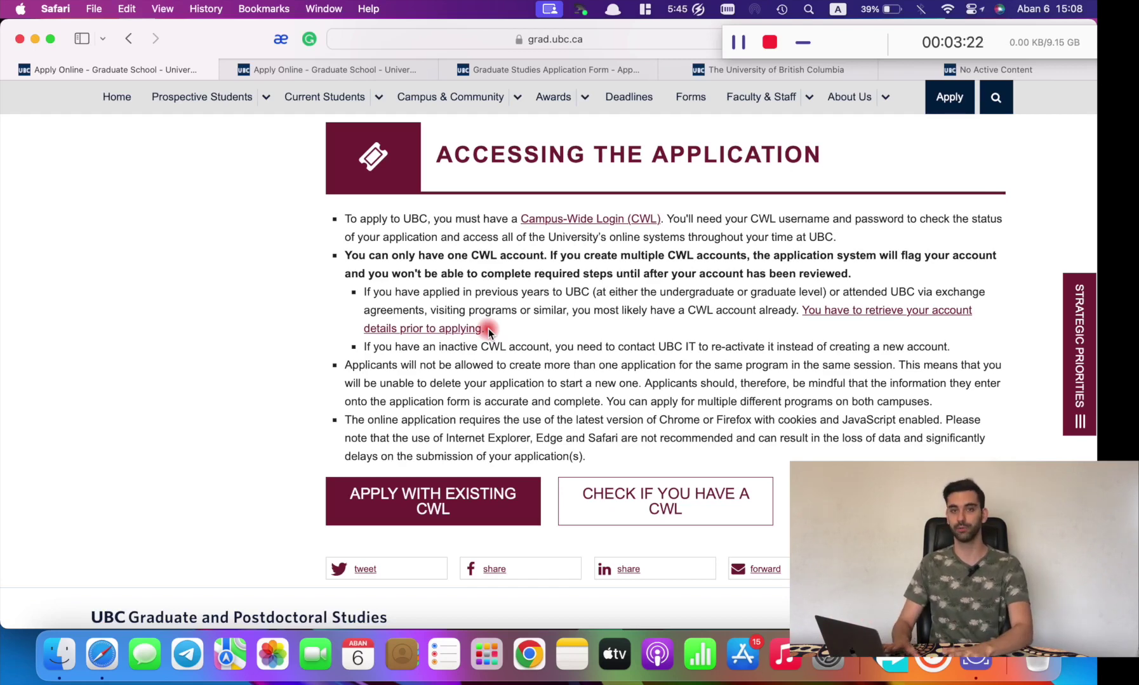
{"action": "scroll", "coordinate": [522, 305], "scroll_direction": "up", "scroll_amount": 1}
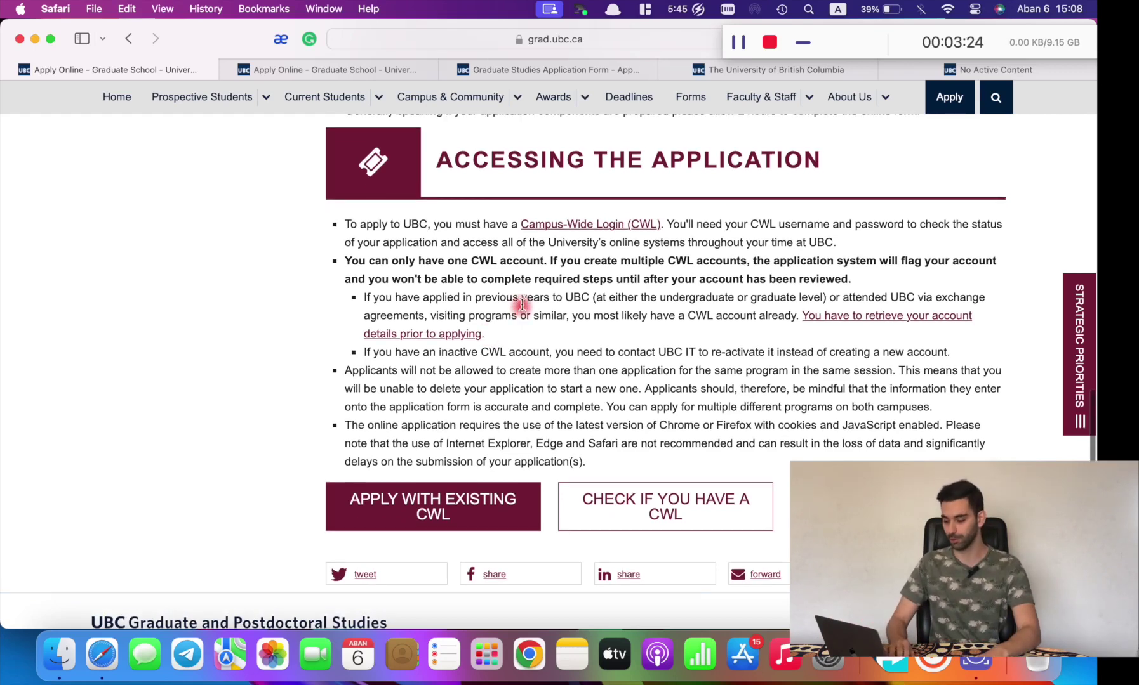
{"action": "scroll", "coordinate": [444, 248], "scroll_direction": "up", "scroll_amount": 5}
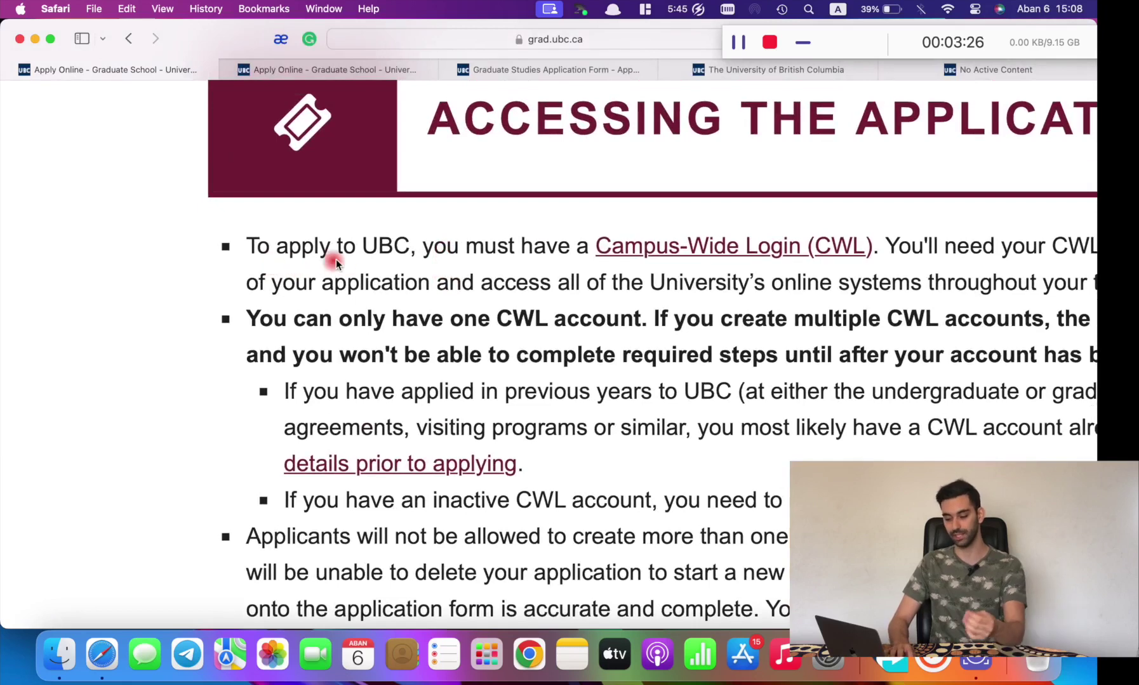
{"action": "scroll", "coordinate": [410, 264], "scroll_direction": "right", "scroll_amount": 3}
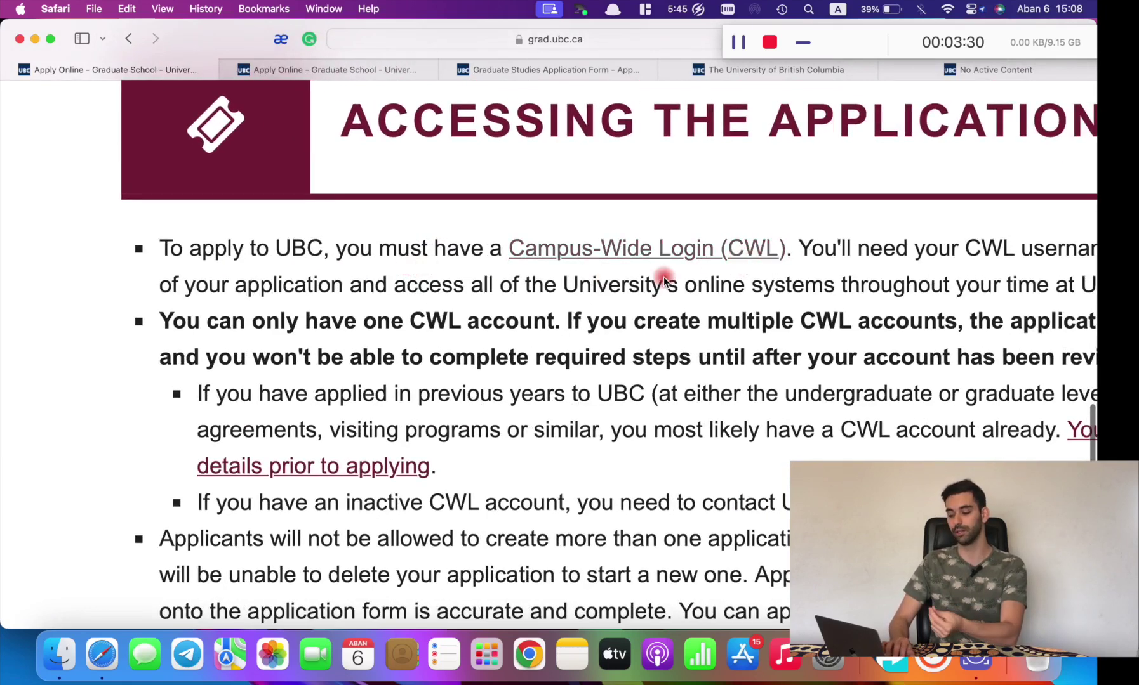
{"action": "scroll", "coordinate": [666, 276], "scroll_direction": "down", "scroll_amount": 5}
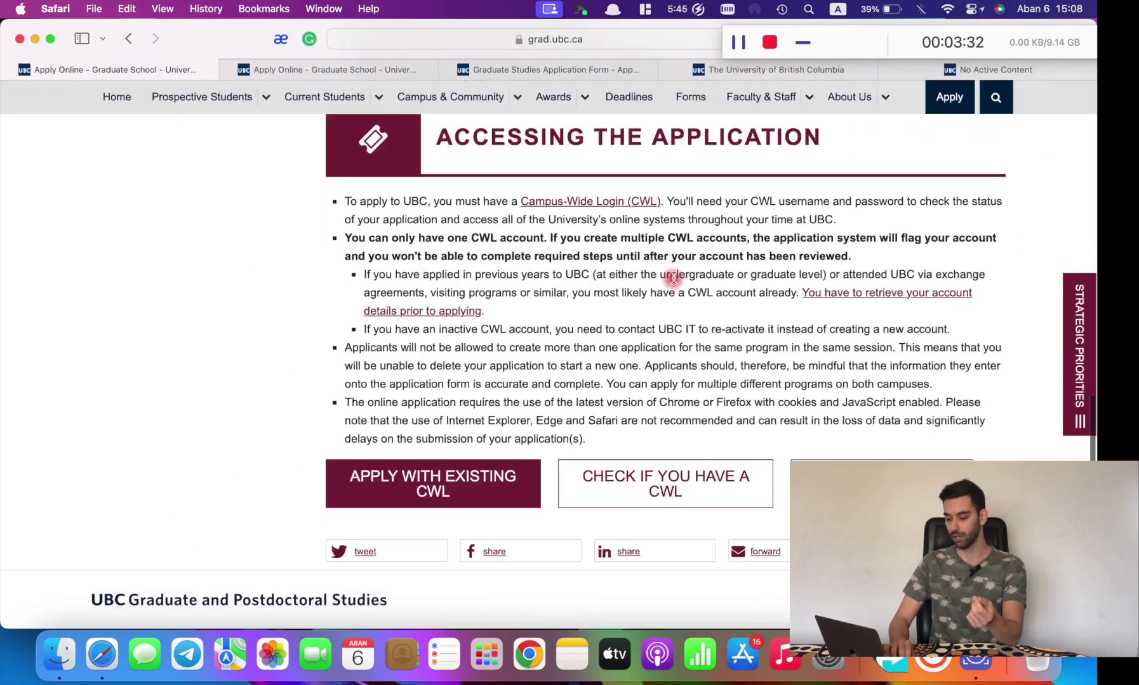
{"action": "scroll", "coordinate": [608, 403], "scroll_direction": "up", "scroll_amount": 2}
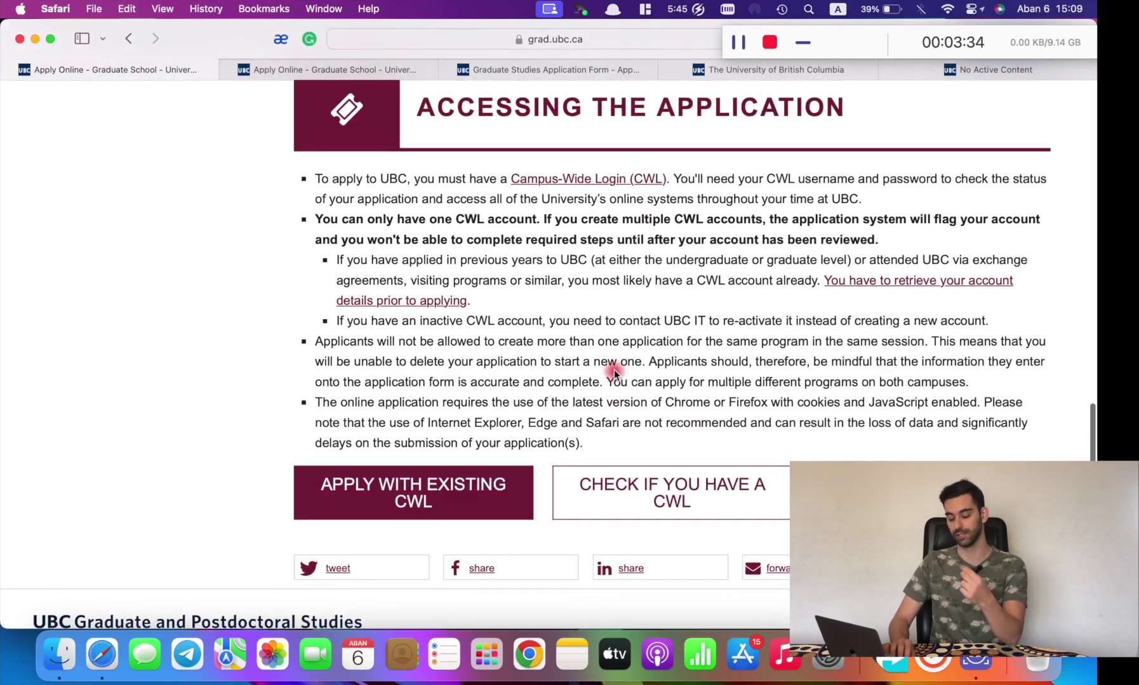
Follow the option to create a new CWL and open the CWL account creation form from the Graduate Studies Online Application page
{"action": "scroll", "coordinate": [614, 373], "scroll_direction": "down", "scroll_amount": 2}
{"action": "scroll", "coordinate": [612, 368], "scroll_direction": "right", "scroll_amount": 1}
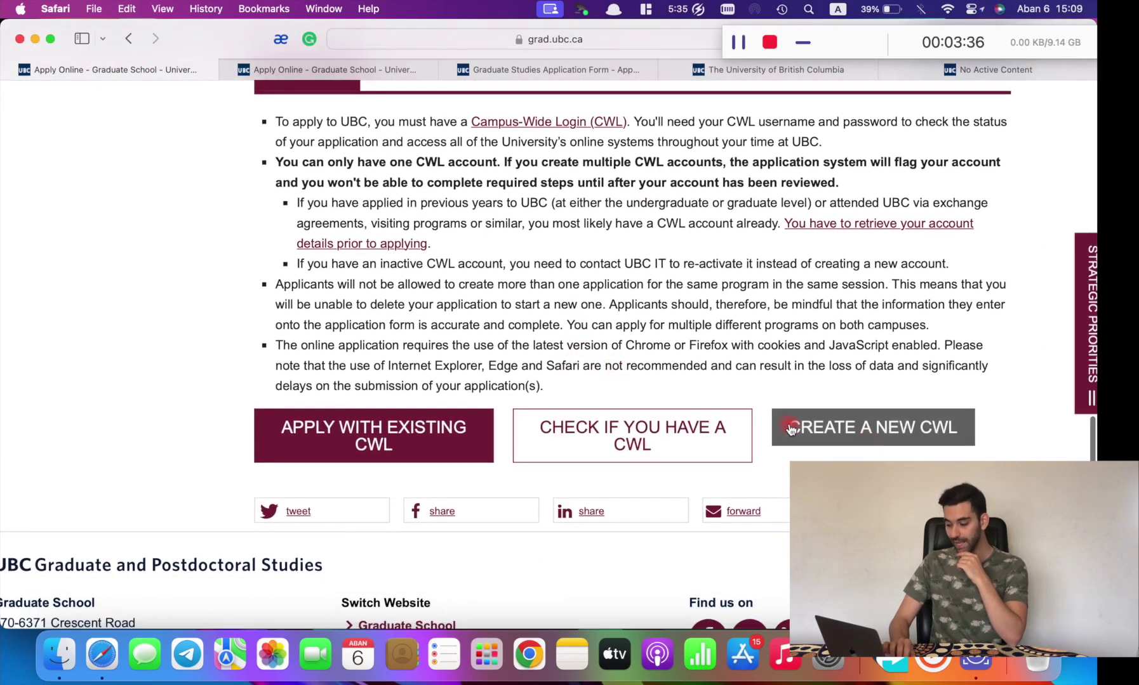
{"action": "left_click", "coordinate": [900, 440]}
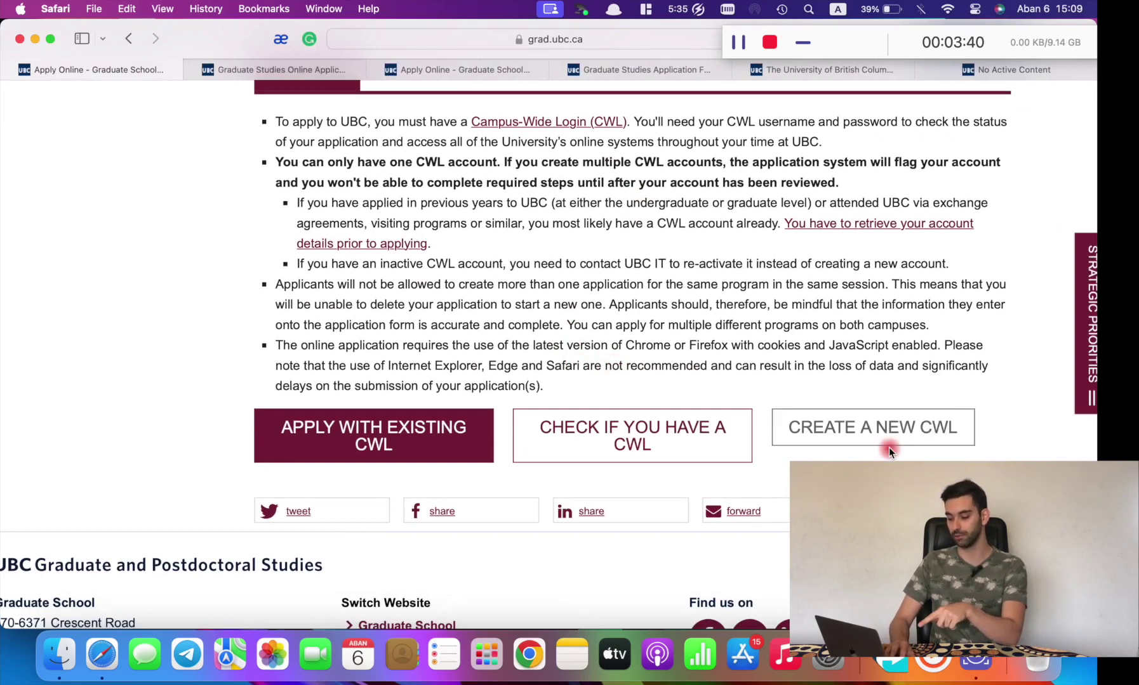
{"action": "left_click", "coordinate": [288, 68]}
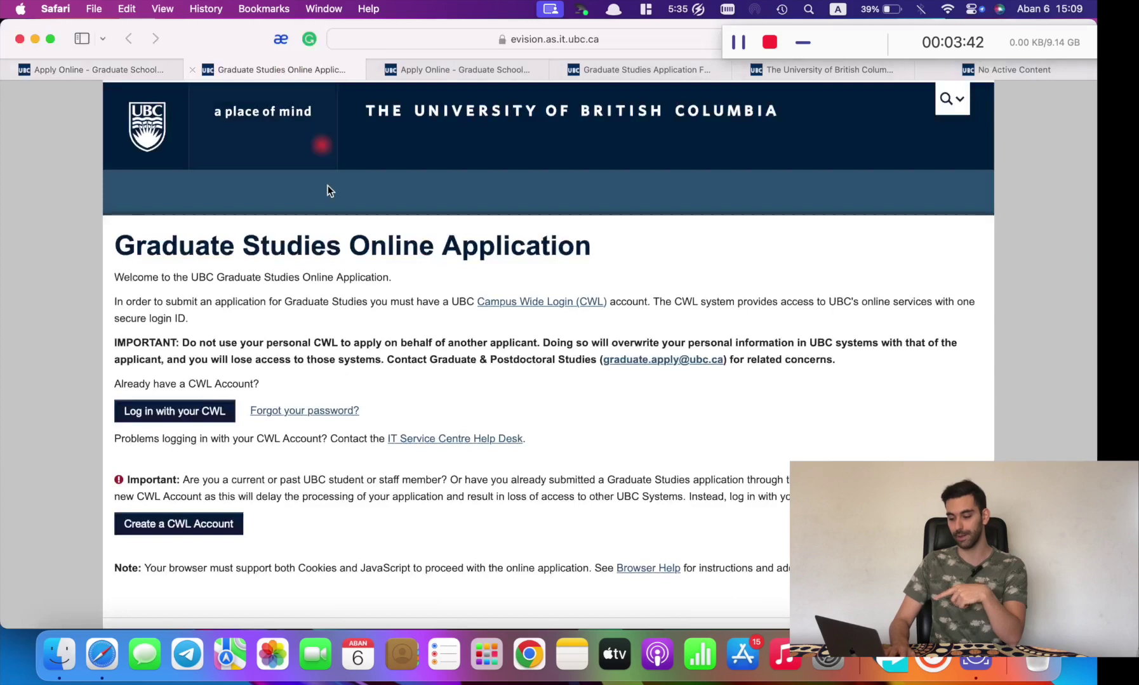
{"action": "scroll", "coordinate": [226, 464], "scroll_direction": "down", "scroll_amount": 1}
{"action": "left_click", "coordinate": [166, 496]}
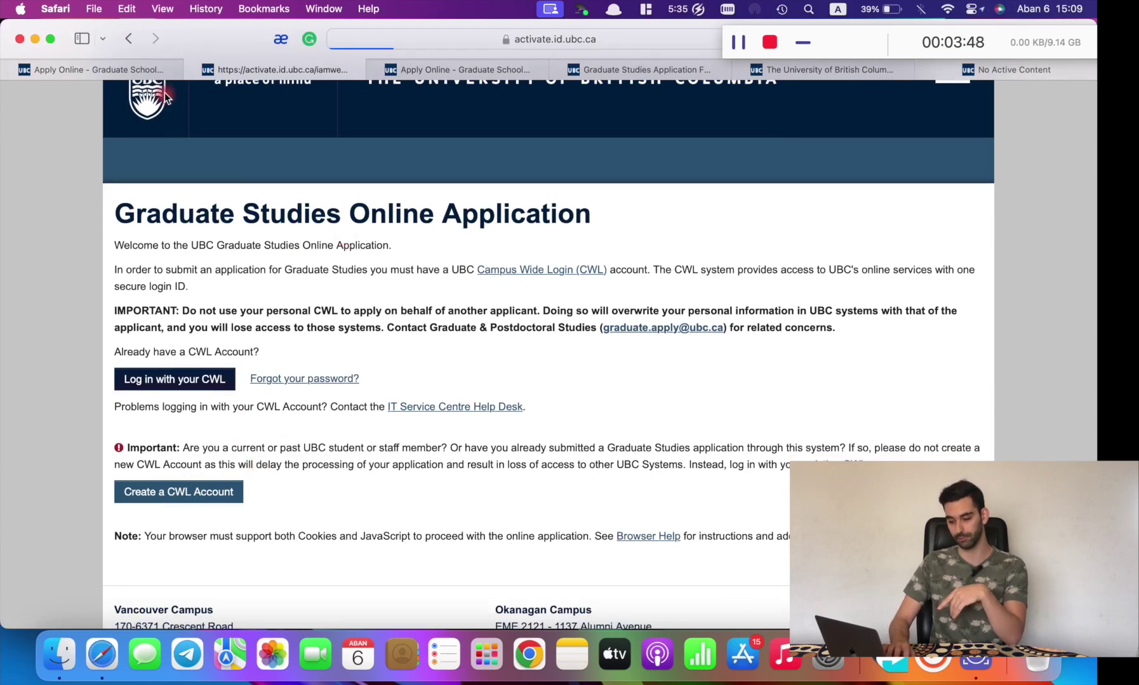
Return to the Apply Online page and open the Apply with Existing CWL link in a new tab
{"action": "left_click", "coordinate": [153, 69]}
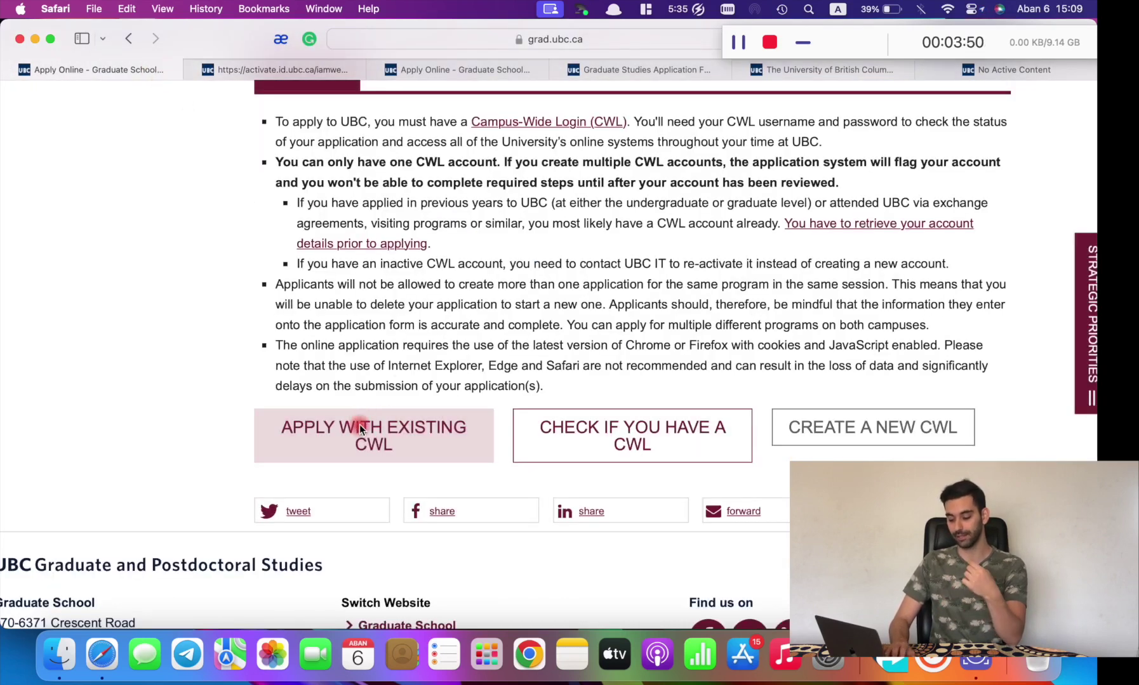
{"action": "right_click", "coordinate": [380, 438]}
{"action": "left_click", "coordinate": [435, 403]}
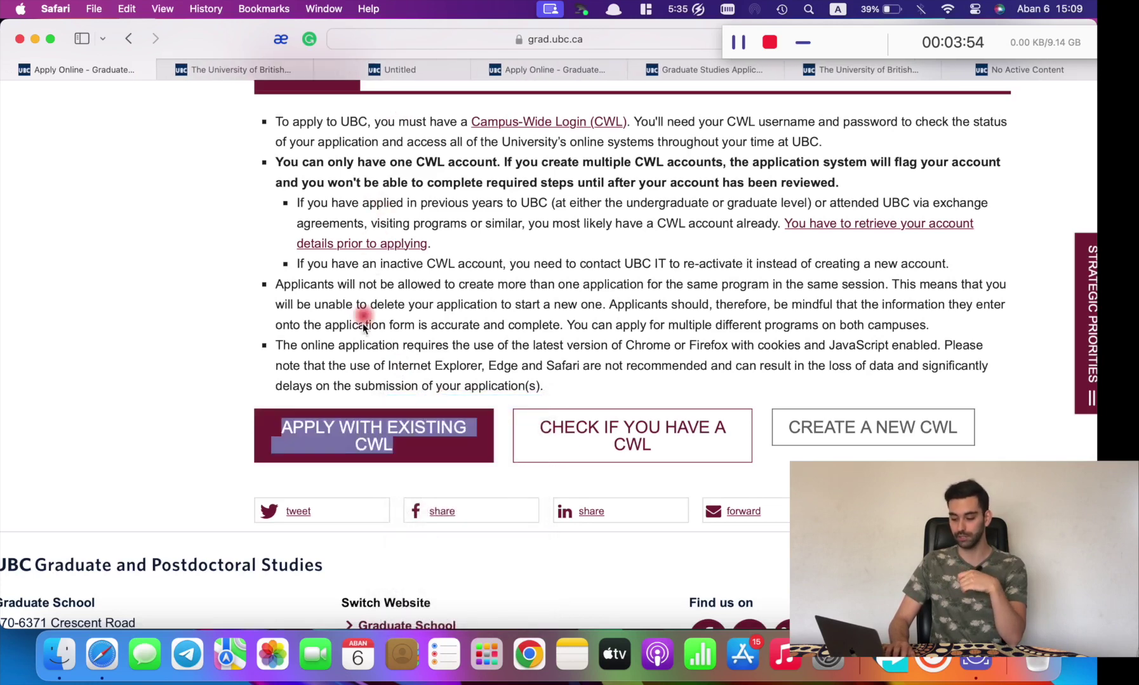
{"action": "left_click", "coordinate": [375, 69]}
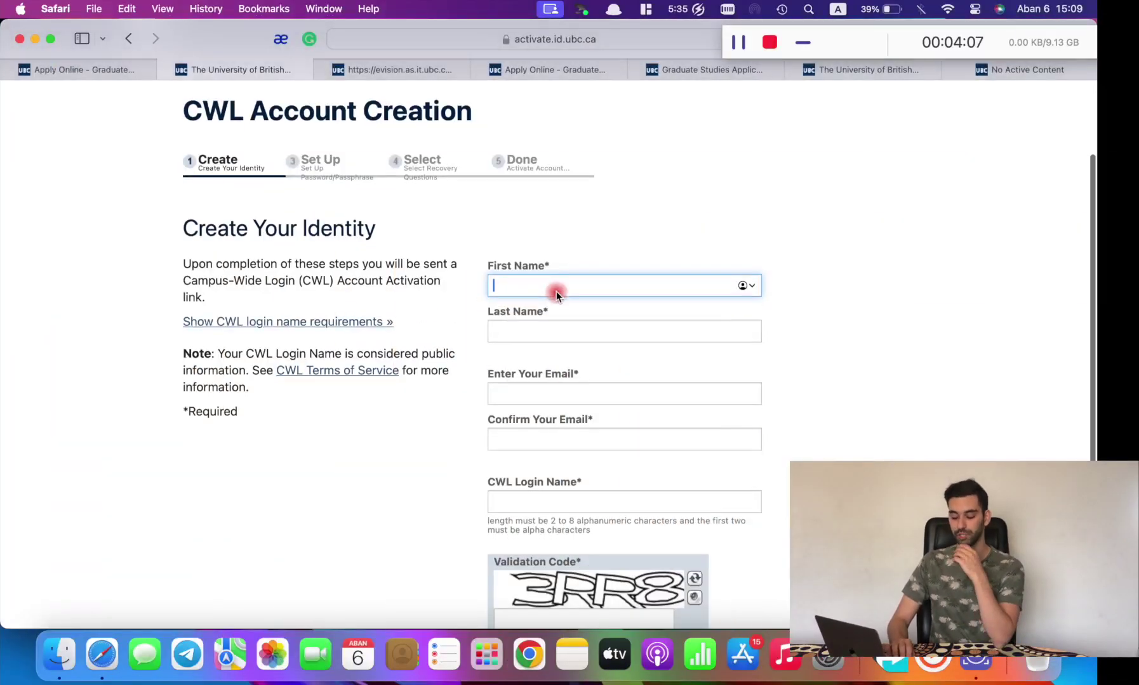
Examine the identity fields required on the CWL Account Creation form
{"action": "scroll", "coordinate": [556, 291], "scroll_direction": "down", "scroll_amount": 2}
{"action": "scroll", "coordinate": [516, 264], "scroll_direction": "down", "scroll_amount": 2}
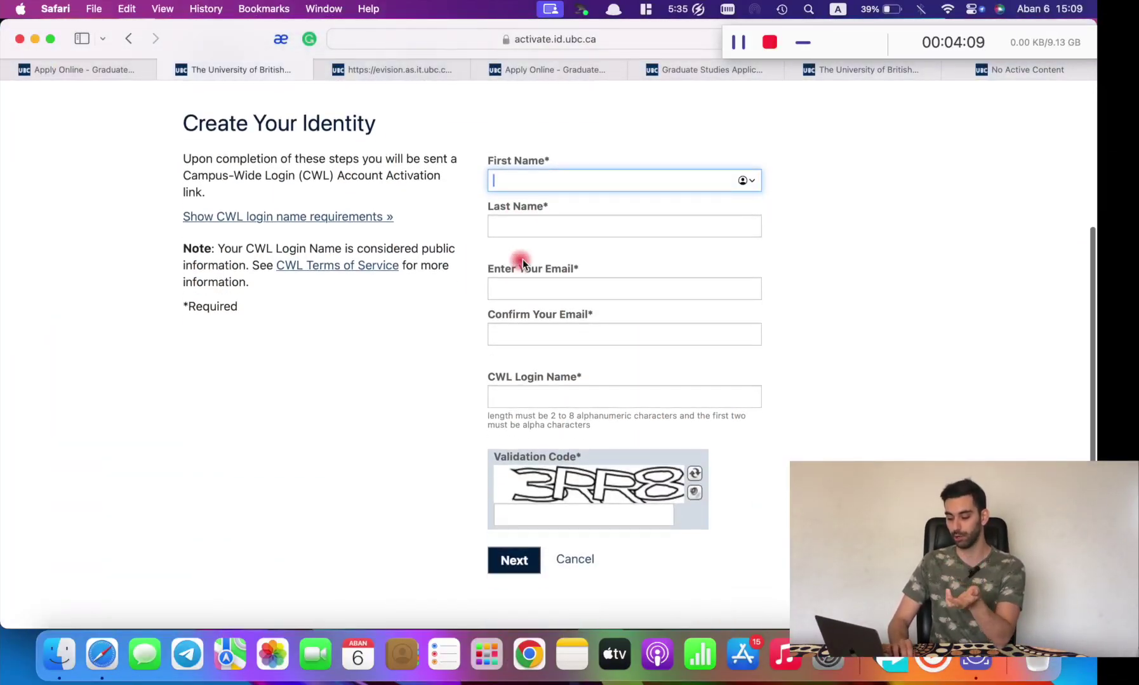
{"action": "scroll", "coordinate": [527, 317], "scroll_direction": "down", "scroll_amount": 2}
{"action": "scroll", "coordinate": [321, 280], "scroll_direction": "up", "scroll_amount": 5}
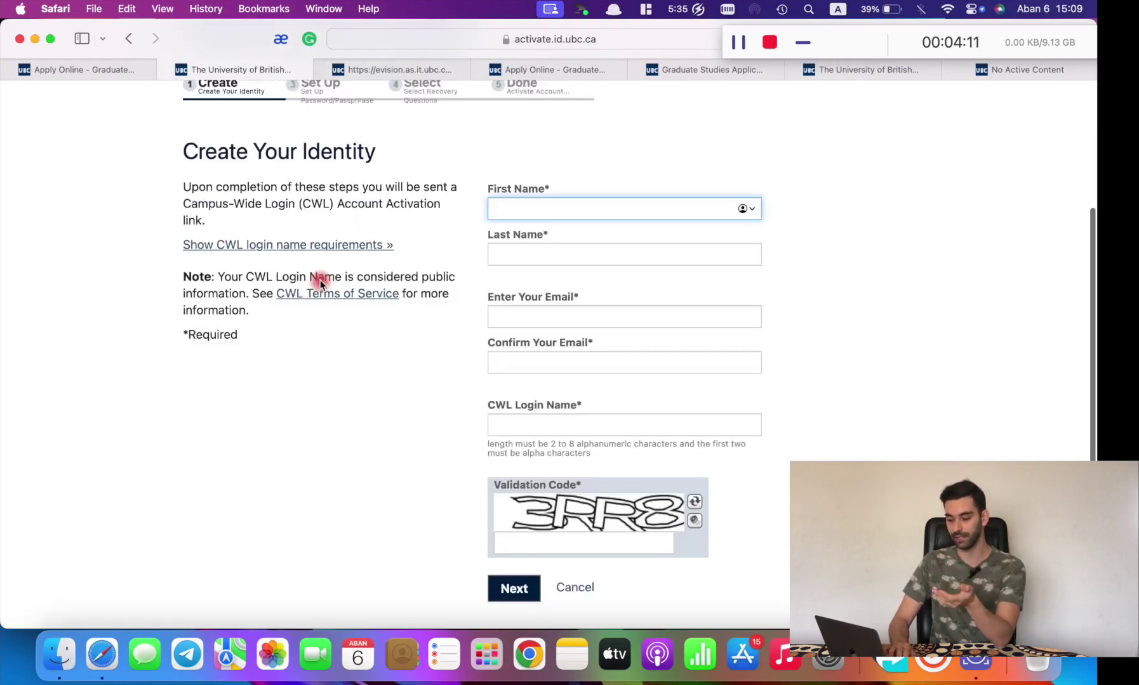
{"action": "scroll", "coordinate": [333, 151], "scroll_direction": "up", "scroll_amount": 4}
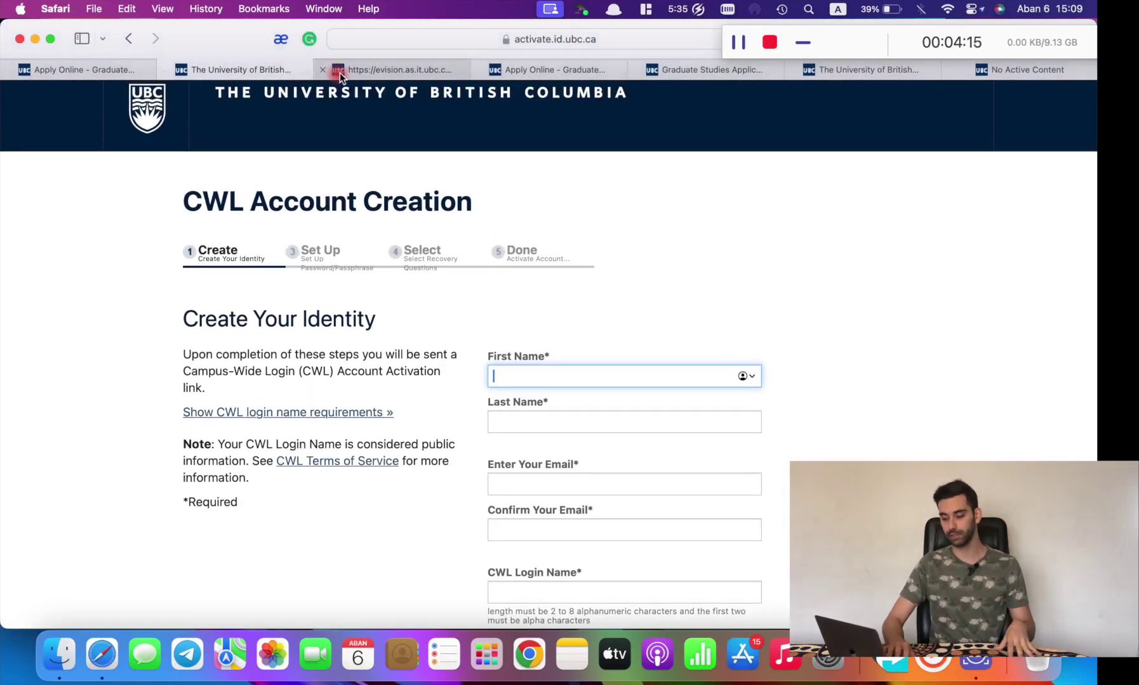
Go to the In-Progress Applications page and start a new application, bringing up its degree program selection
{"action": "left_click", "coordinate": [384, 71]}
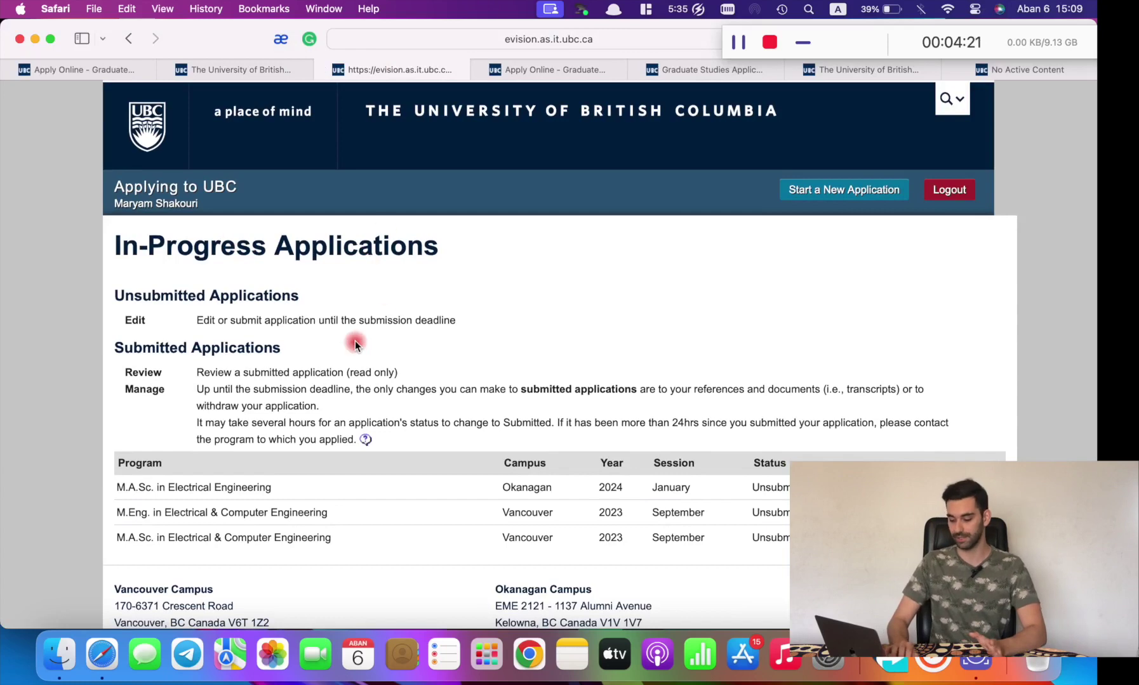
{"action": "scroll", "coordinate": [353, 340], "scroll_direction": "down", "scroll_amount": 2}
{"action": "scroll", "coordinate": [342, 348], "scroll_direction": "down", "scroll_amount": 3}
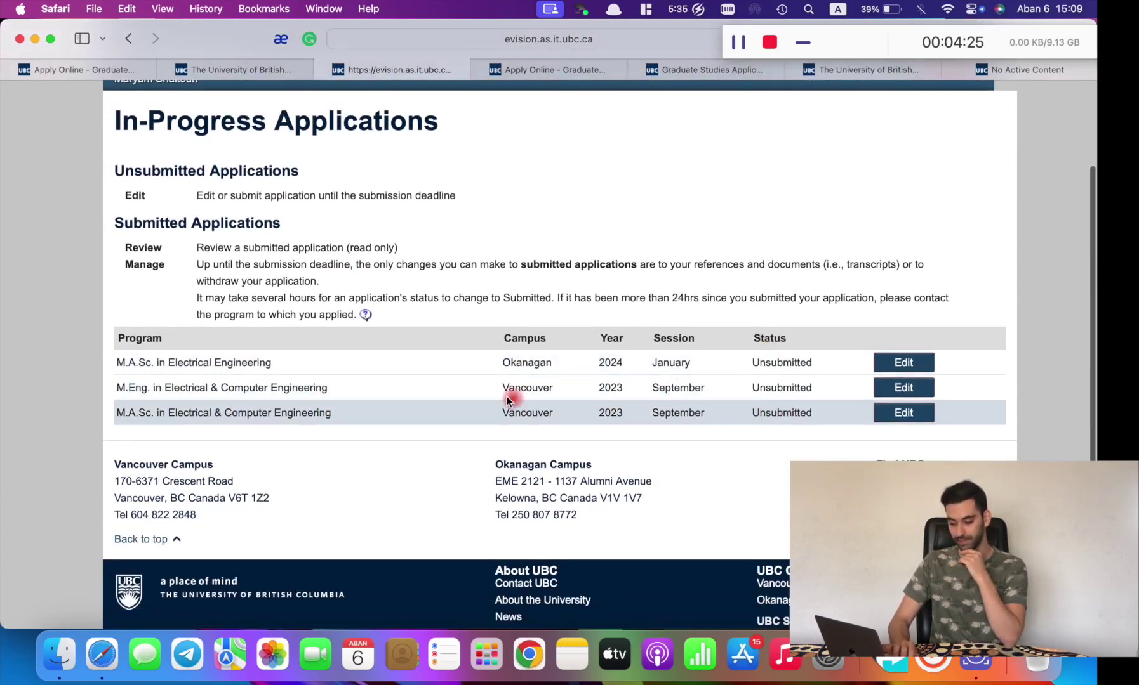
{"action": "scroll", "coordinate": [613, 324], "scroll_direction": "up", "scroll_amount": 5}
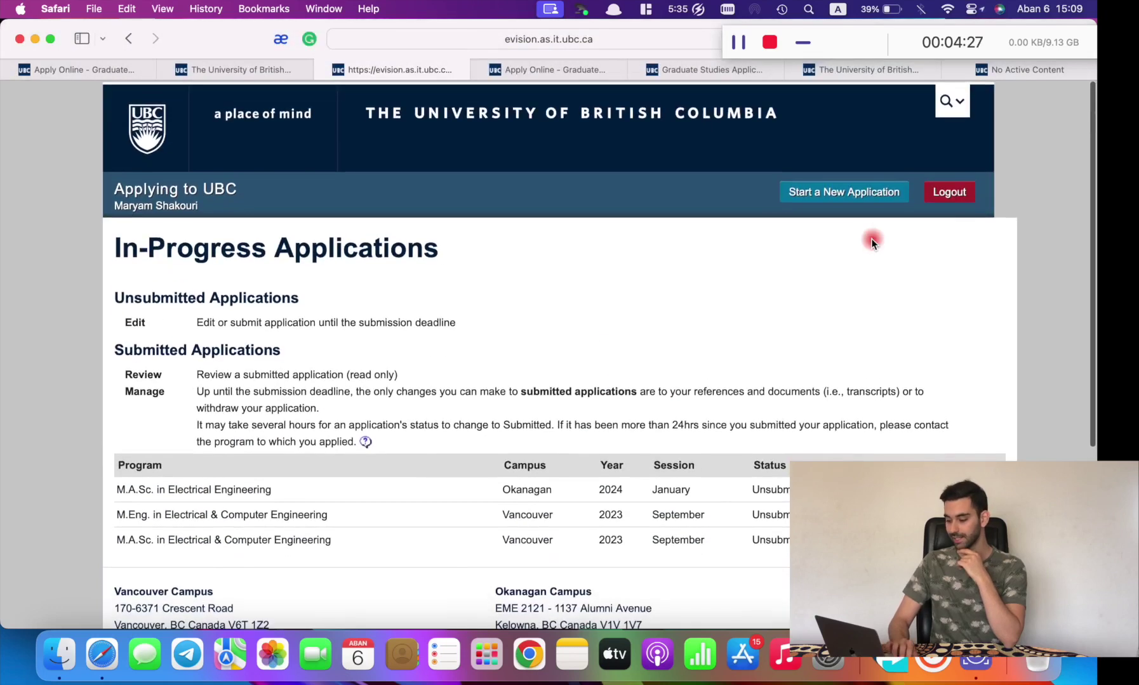
{"action": "left_click", "coordinate": [873, 197]}
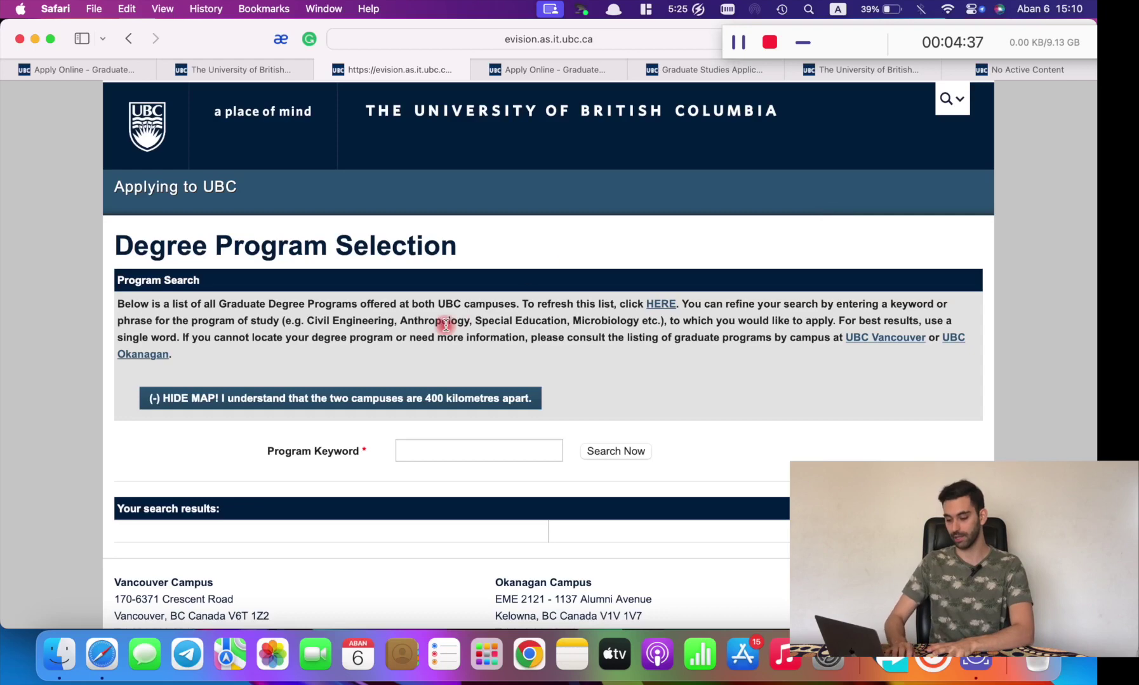
{"action": "scroll", "coordinate": [438, 327], "scroll_direction": "down", "scroll_amount": 3}
{"action": "scroll", "coordinate": [497, 380], "scroll_direction": "down", "scroll_amount": 1}
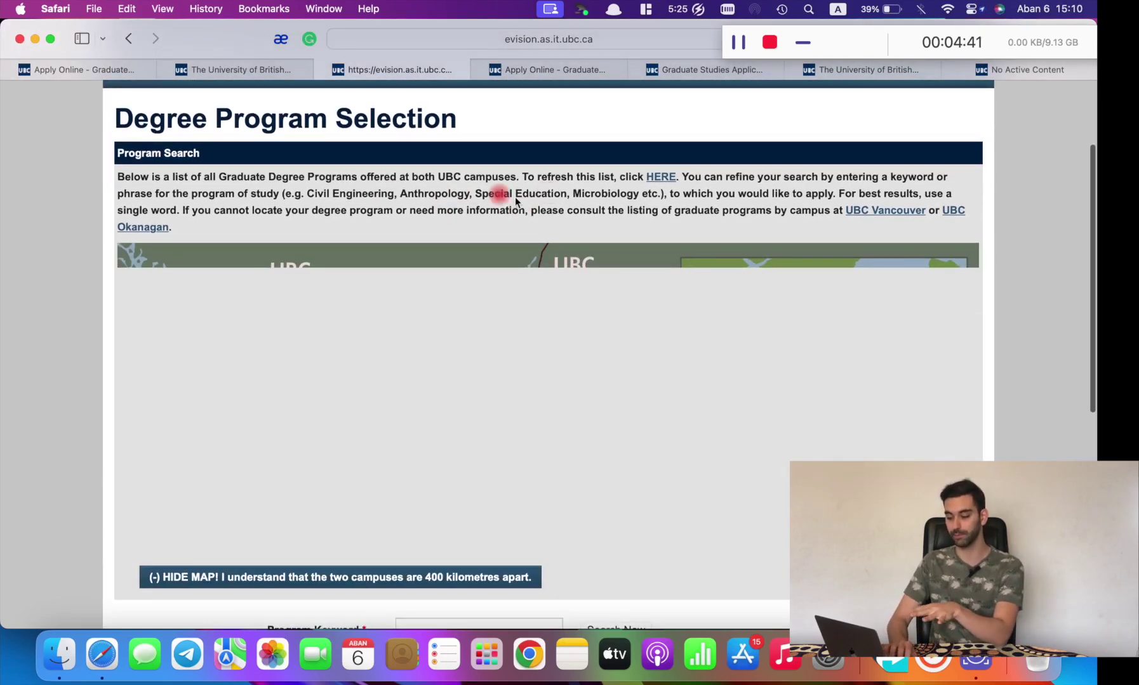
Examine the campus map on the Degree Program Selection page, including the distance and travel times between UBC Vancouver and UBC Okanagan
{"action": "scroll", "coordinate": [481, 195], "scroll_direction": "down", "scroll_amount": 2}
{"action": "scroll", "coordinate": [397, 166], "scroll_direction": "up", "scroll_amount": 2}
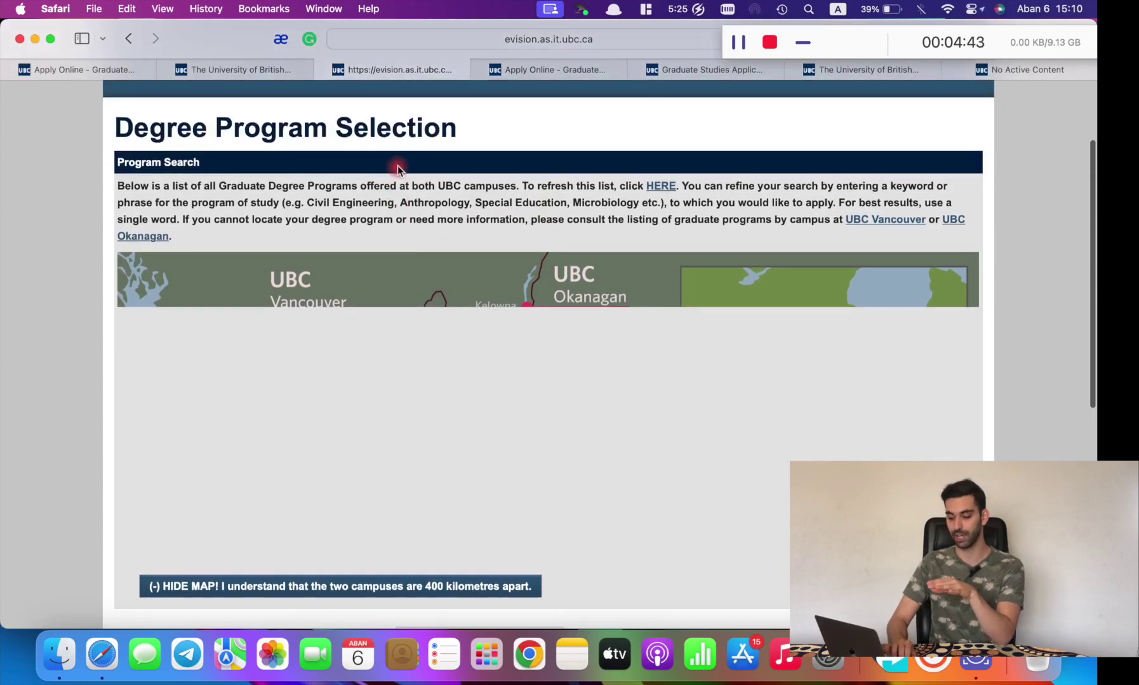
{"action": "scroll", "coordinate": [397, 171], "scroll_direction": "down", "scroll_amount": 5}
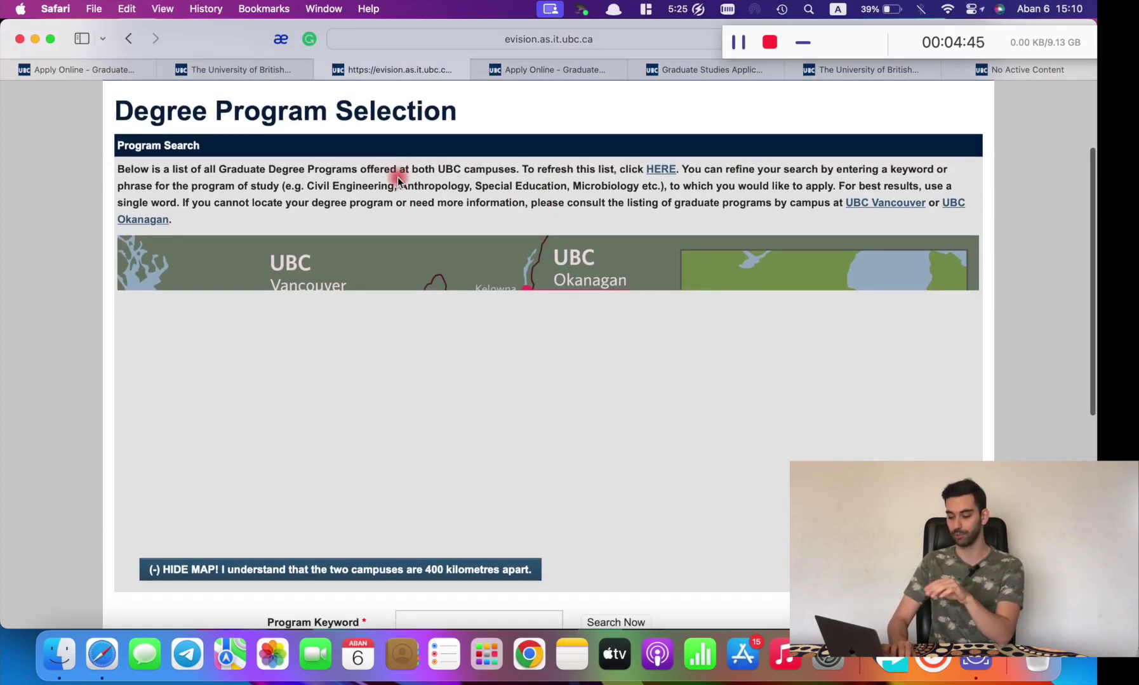
{"action": "scroll", "coordinate": [306, 332], "scroll_direction": "up", "scroll_amount": 4}
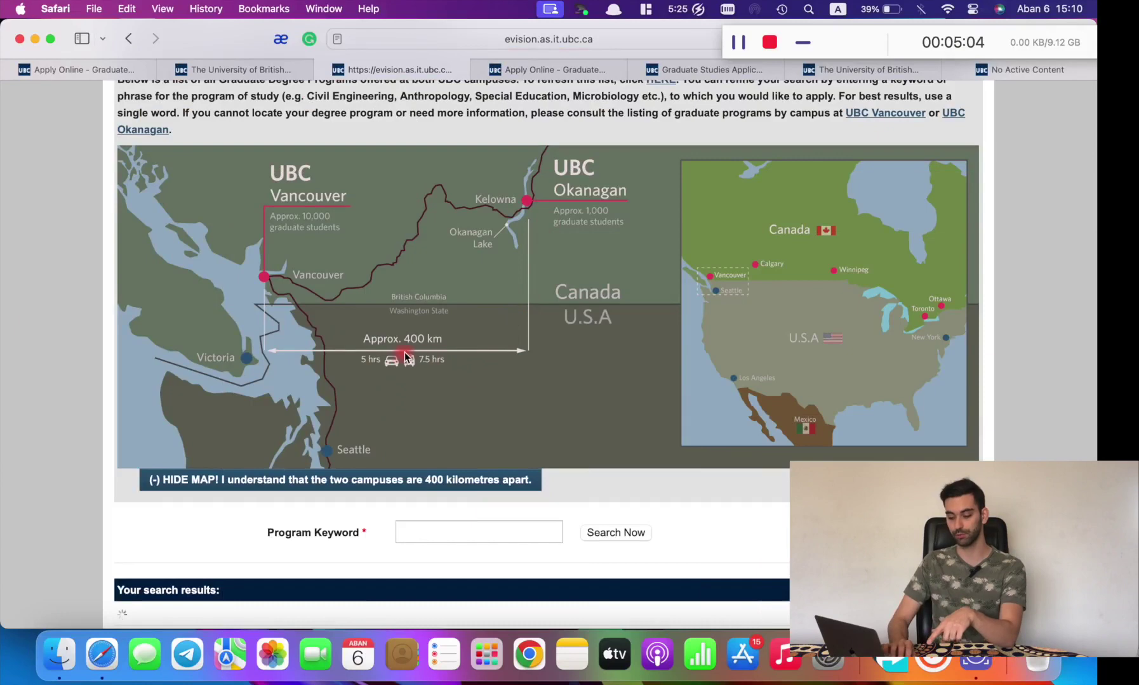
{"action": "scroll", "coordinate": [404, 352], "scroll_direction": "up", "scroll_amount": 5}
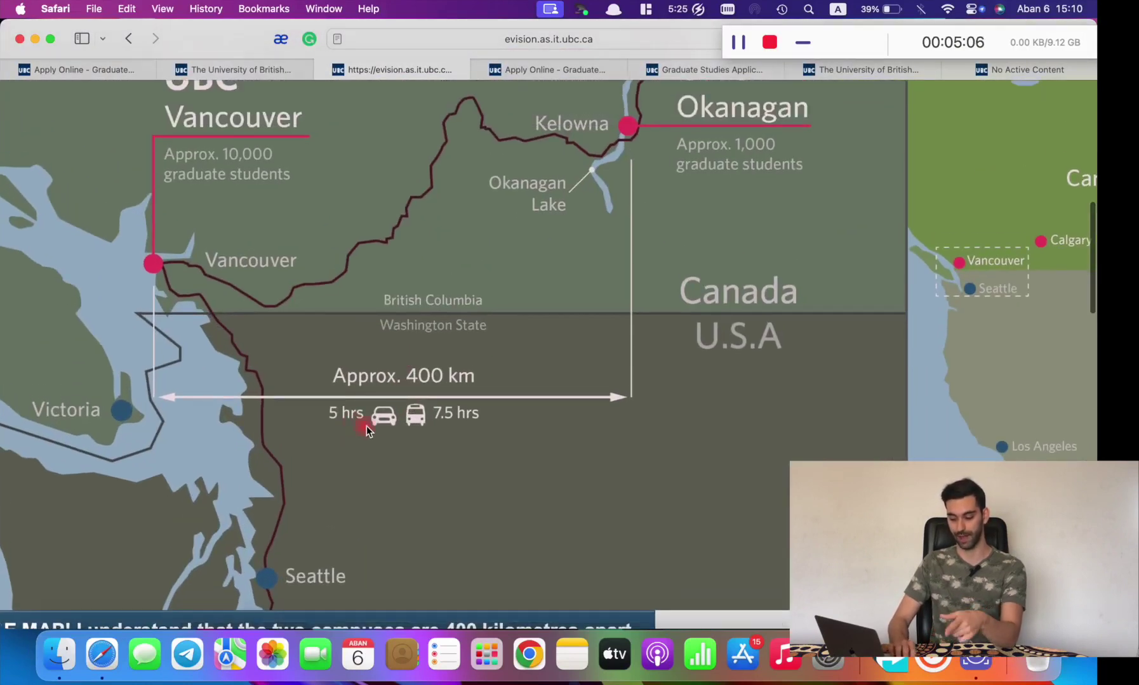
{"action": "scroll", "coordinate": [427, 438], "scroll_direction": "down", "scroll_amount": 5}
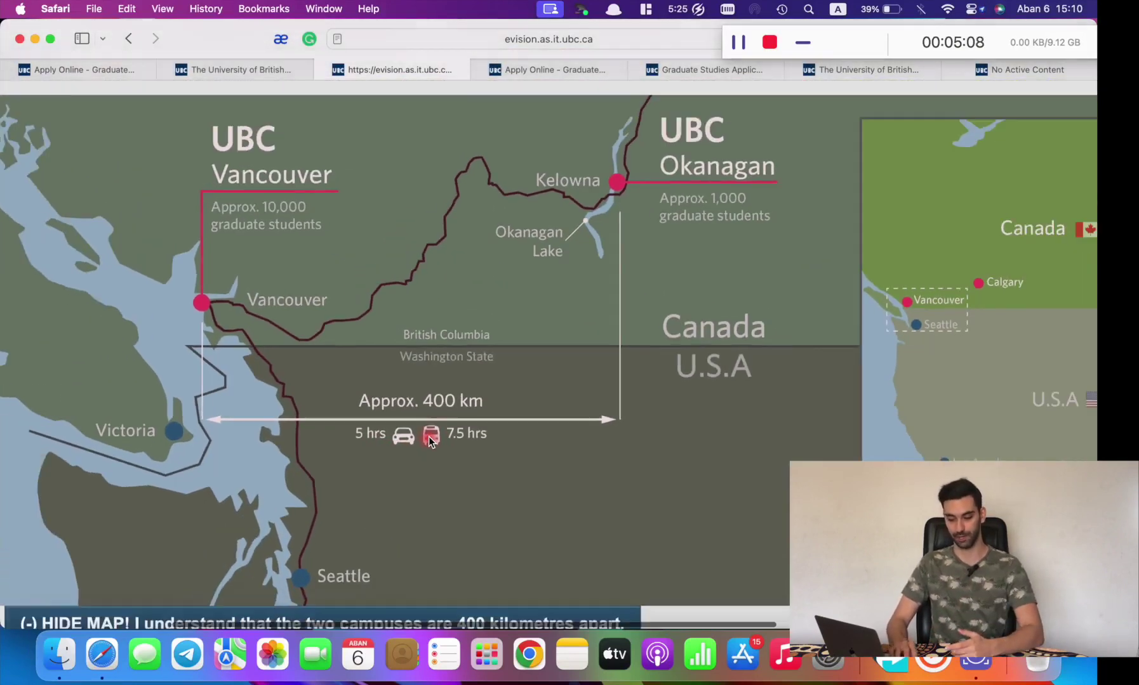
{"action": "scroll", "coordinate": [429, 437], "scroll_direction": "down", "scroll_amount": 3}
{"action": "scroll", "coordinate": [426, 406], "scroll_direction": "down", "scroll_amount": 2}
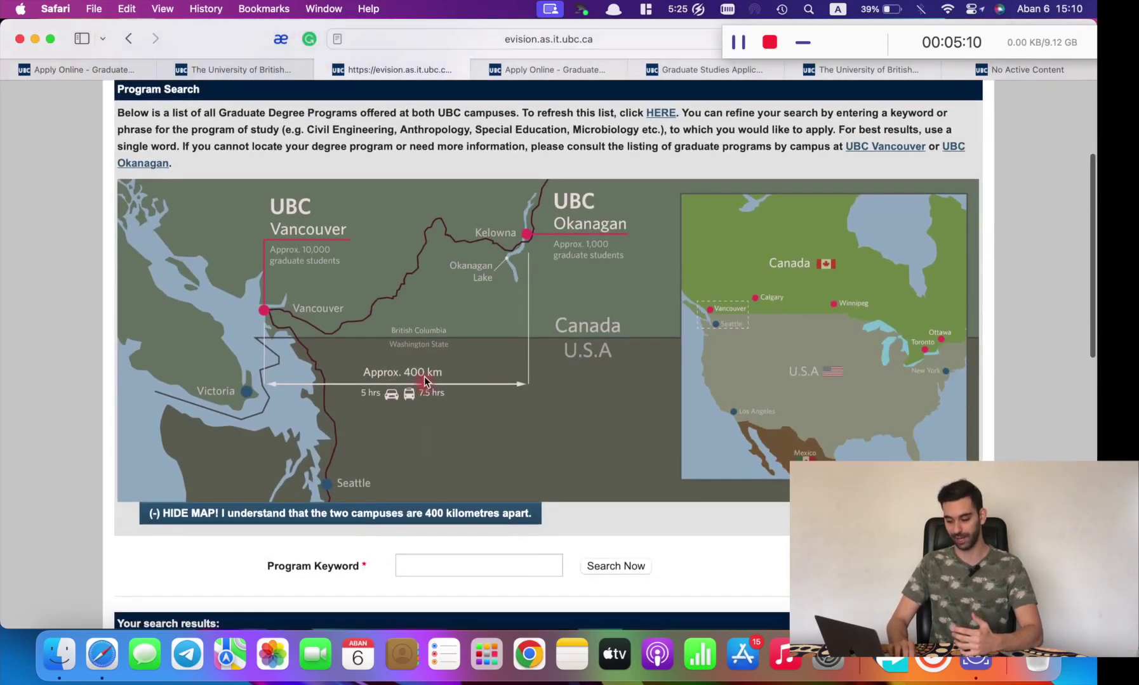
{"action": "scroll", "coordinate": [608, 252], "scroll_direction": "up", "scroll_amount": 3}
{"action": "scroll", "coordinate": [561, 264], "scroll_direction": "down", "scroll_amount": 3}
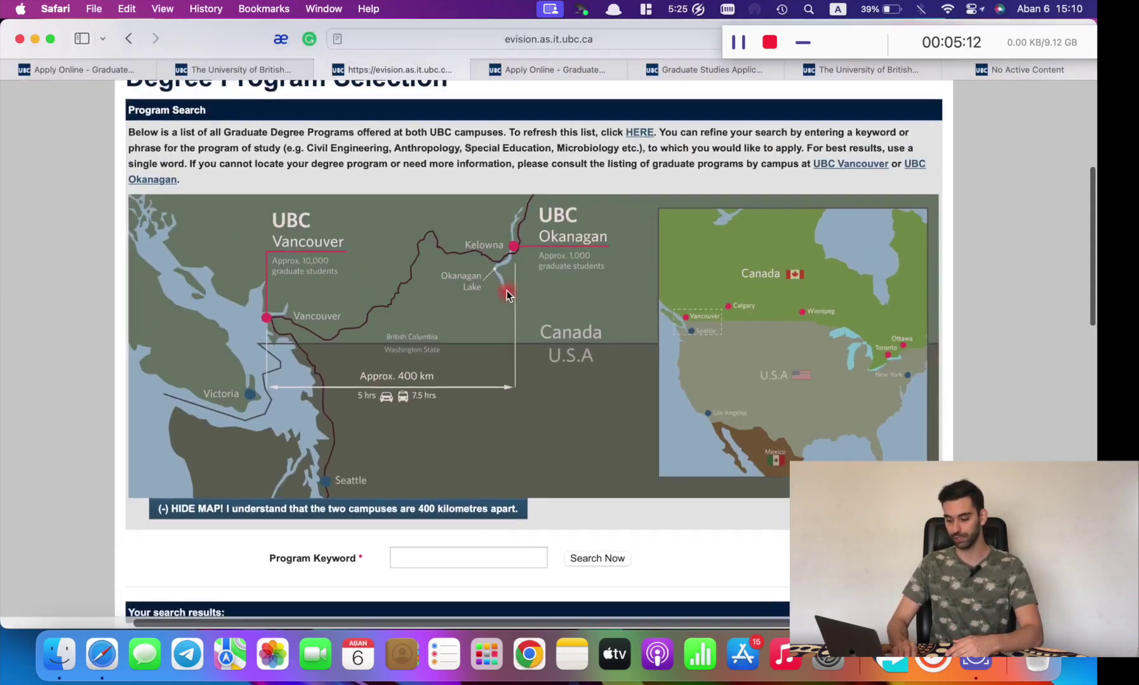
Look through the lists of graduate programs offered at the Vancouver and Okanagan campuses
{"action": "scroll", "coordinate": [506, 291], "scroll_direction": "down", "scroll_amount": 3}
{"action": "scroll", "coordinate": [432, 388], "scroll_direction": "down", "scroll_amount": 2}
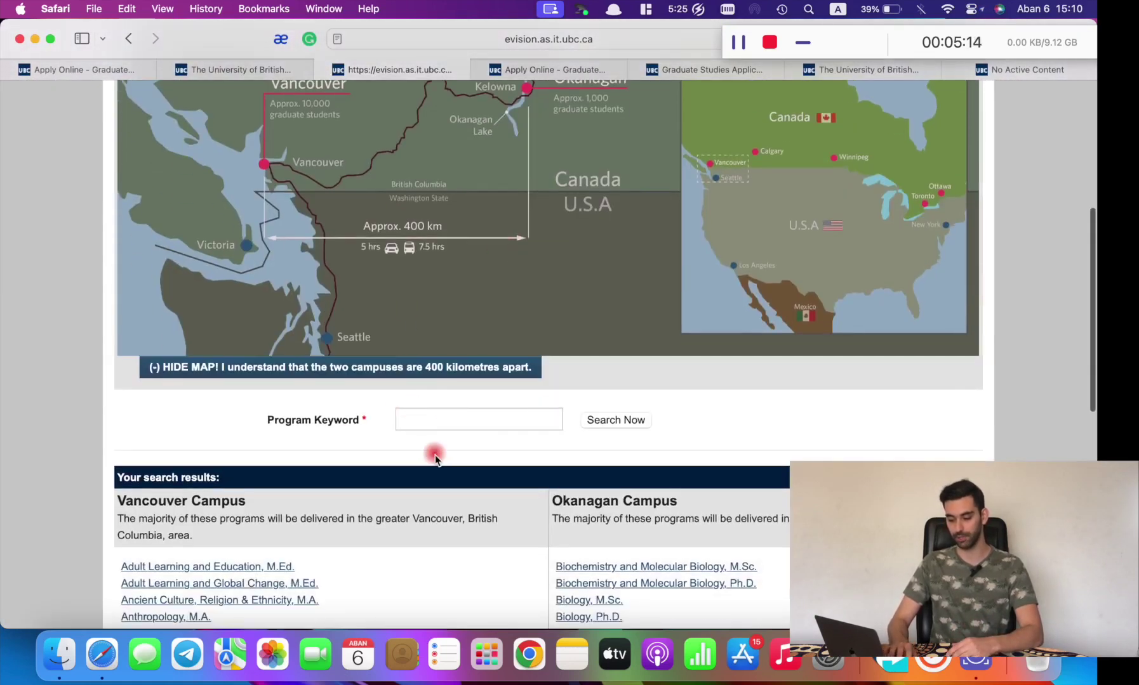
{"action": "scroll", "coordinate": [462, 425], "scroll_direction": "down", "scroll_amount": 3}
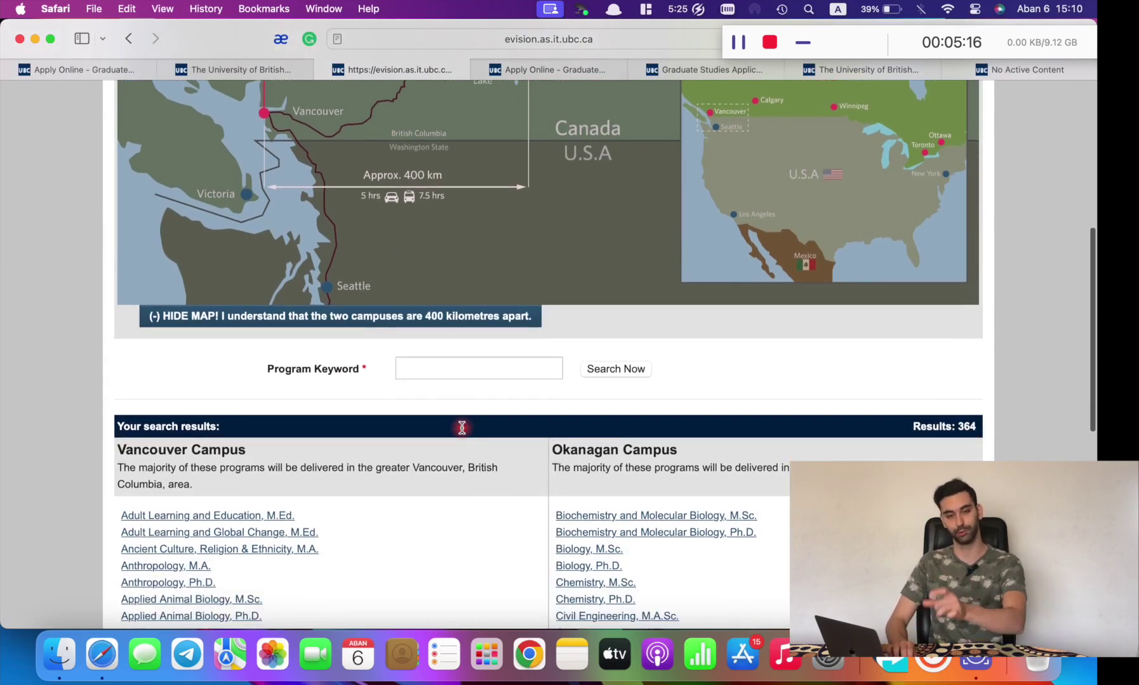
{"action": "scroll", "coordinate": [414, 434], "scroll_direction": "down", "scroll_amount": 5}
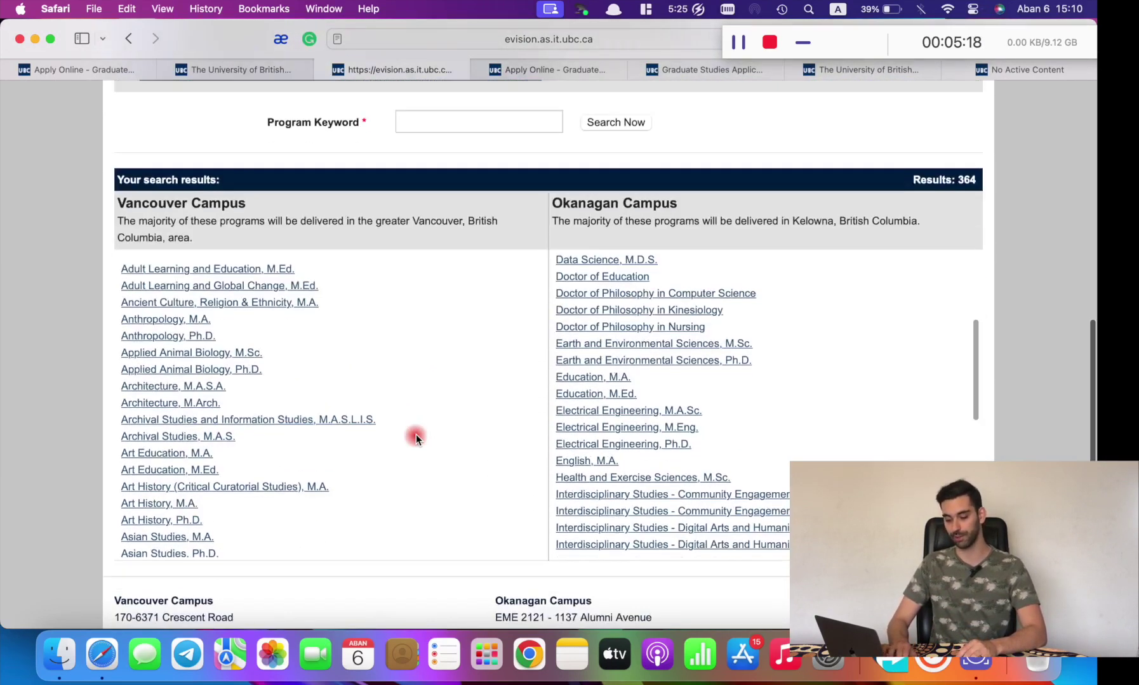
{"action": "scroll", "coordinate": [252, 356], "scroll_direction": "down", "scroll_amount": 3}
{"action": "scroll", "coordinate": [650, 301], "scroll_direction": "up", "scroll_amount": 5}
{"action": "scroll", "coordinate": [376, 349], "scroll_direction": "up", "scroll_amount": 3}
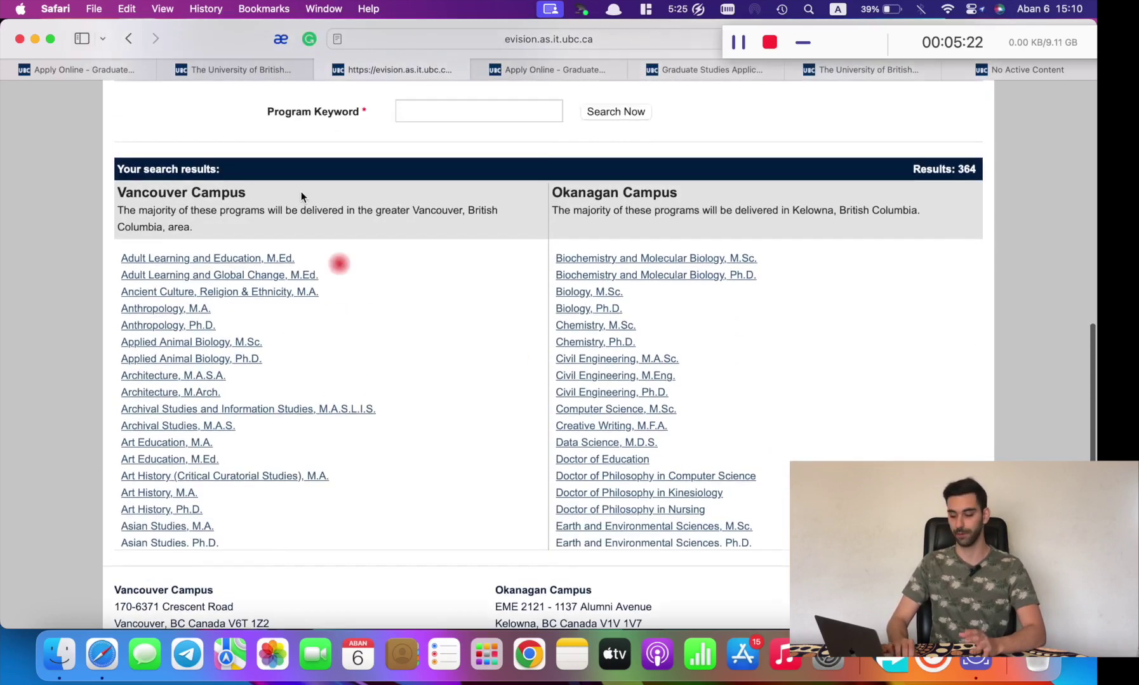
Return to the In-Progress Applications page and open the unsubmitted M.A.Sc. in Electrical Engineering application for editing
{"action": "left_click", "coordinate": [222, 67]}
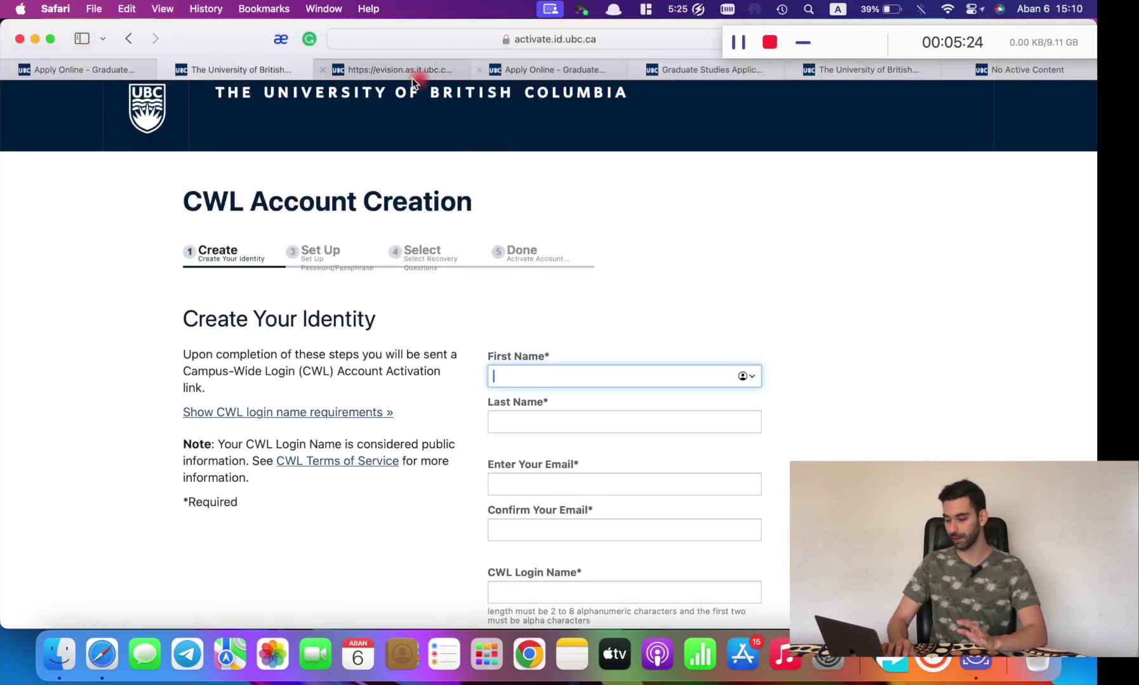
{"action": "left_click", "coordinate": [384, 71]}
{"action": "left_click", "coordinate": [277, 96]}
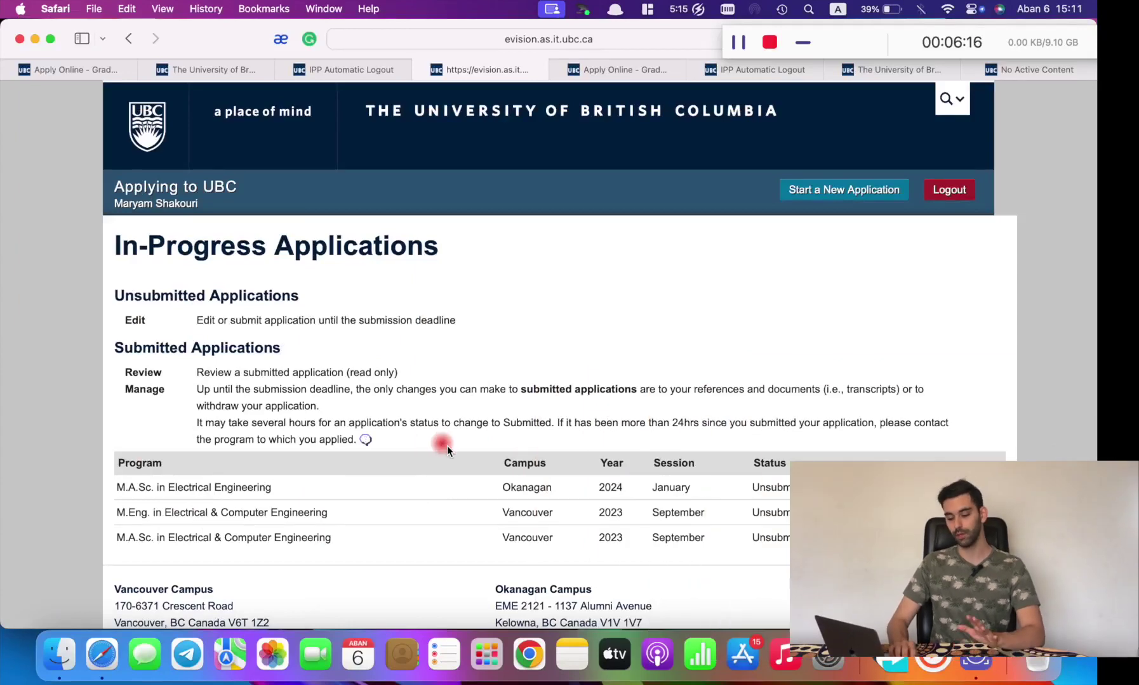
{"action": "scroll", "coordinate": [466, 464], "scroll_direction": "down", "scroll_amount": 4}
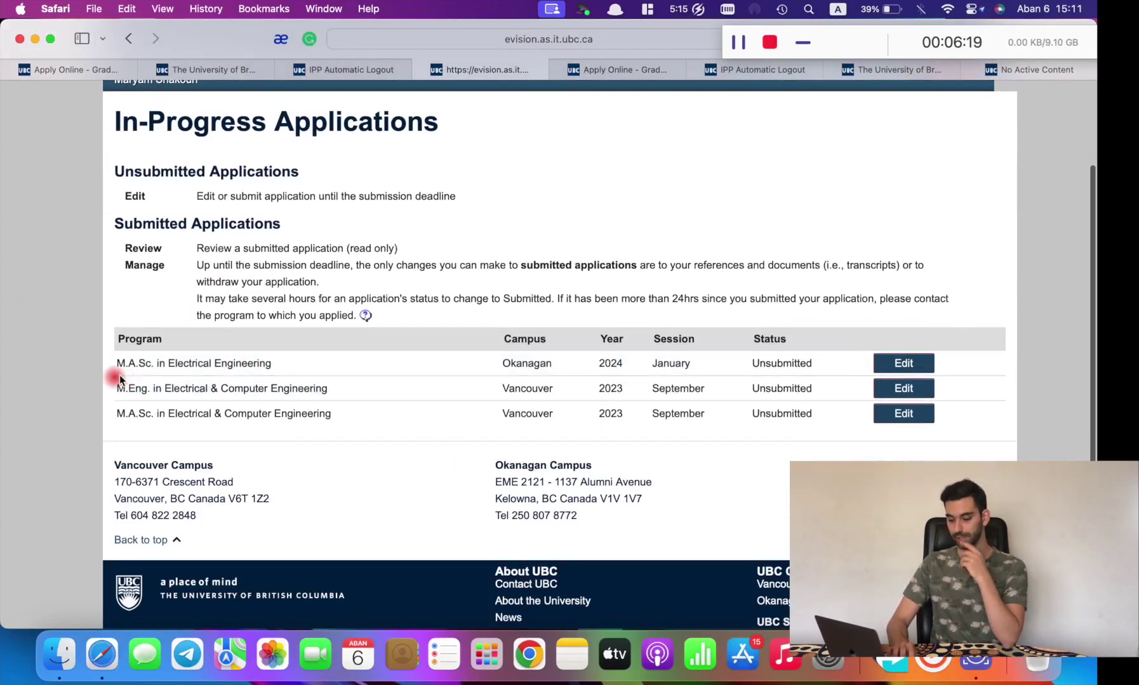
{"action": "left_click", "coordinate": [917, 365]}
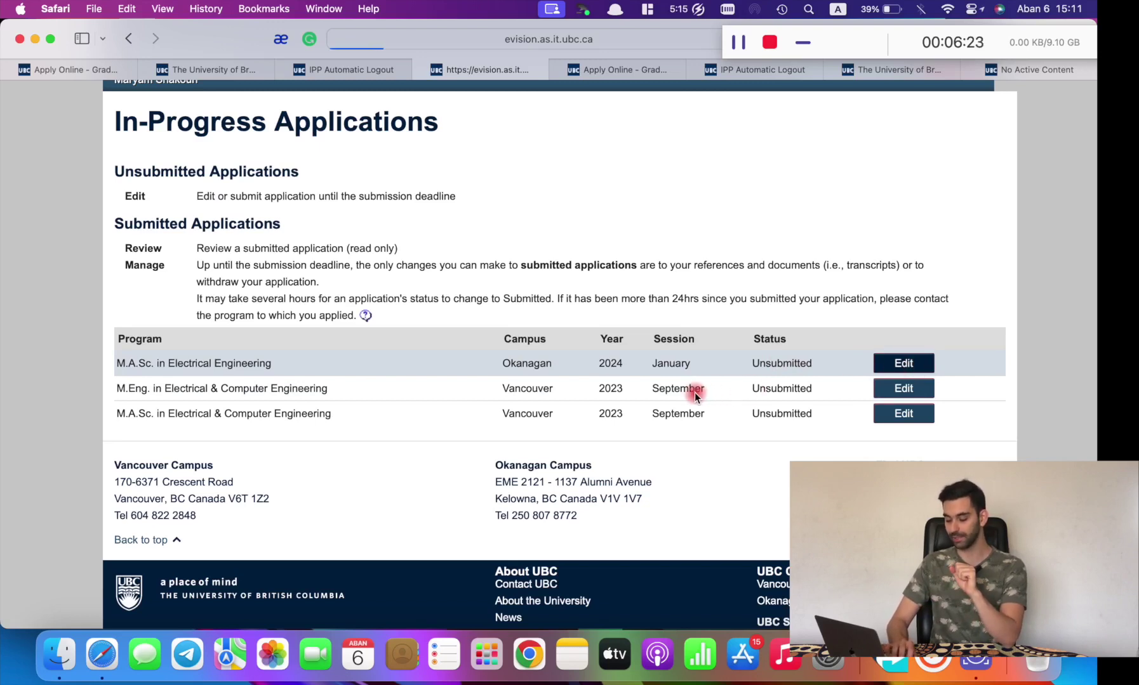
Examine the application's start date, domestic and international deadlines, closing notice and Application Summary
{"action": "scroll", "coordinate": [392, 377], "scroll_direction": "down", "scroll_amount": 1}
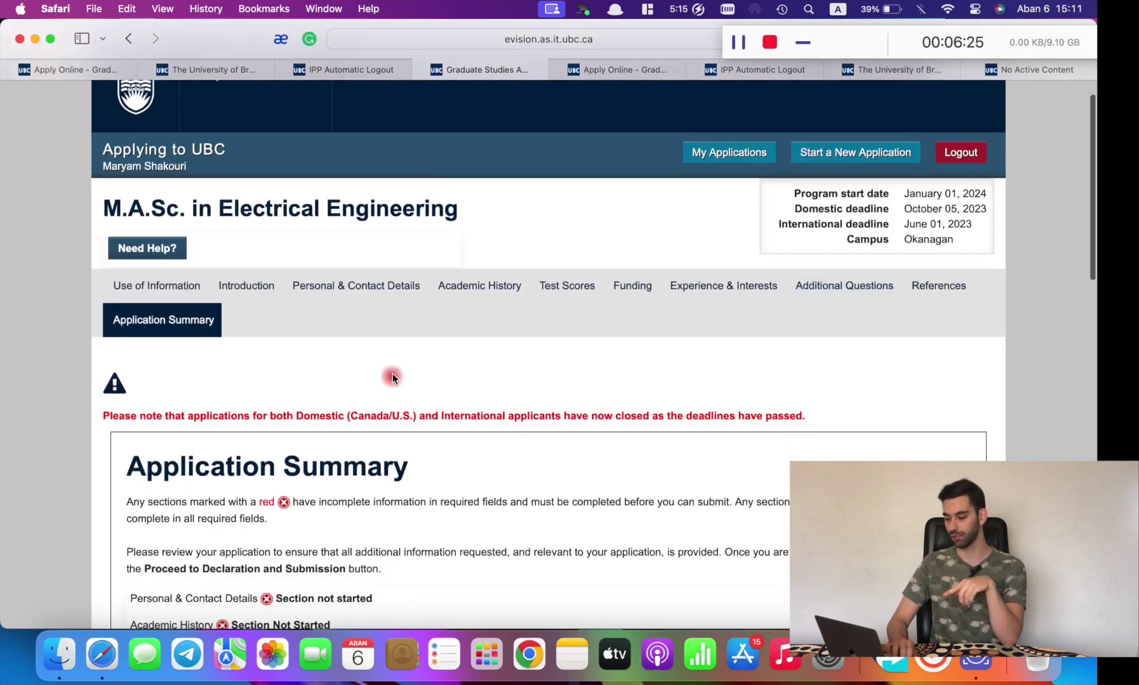
{"action": "scroll", "coordinate": [954, 219], "scroll_direction": "up", "scroll_amount": 5}
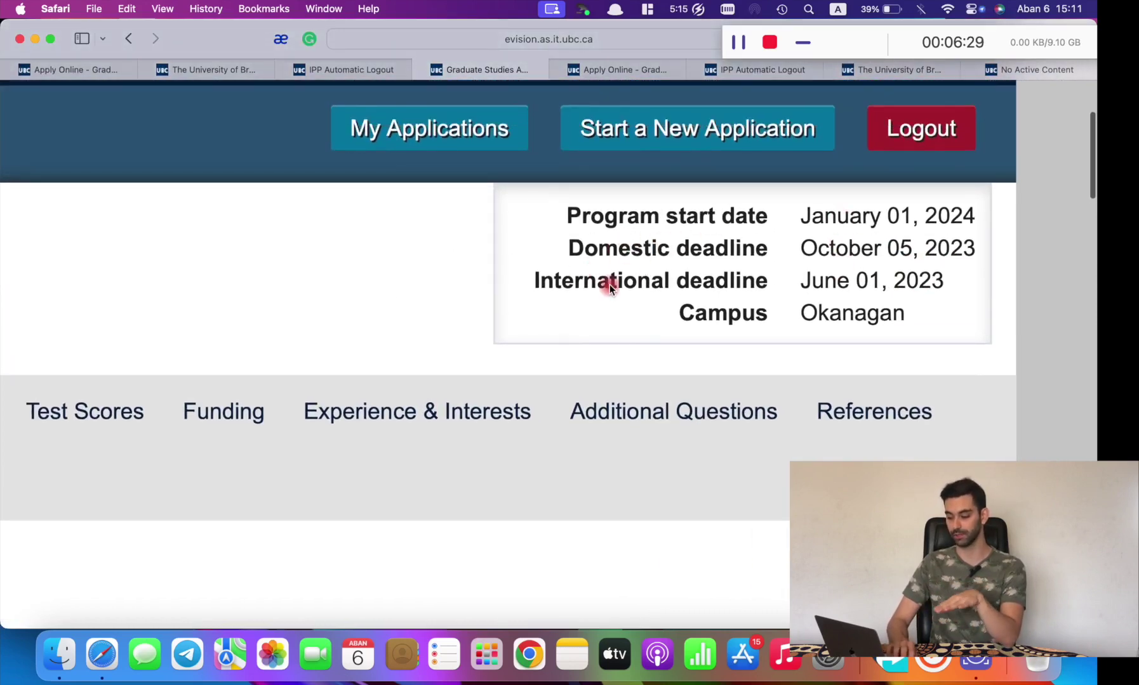
{"action": "scroll", "coordinate": [610, 284], "scroll_direction": "down", "scroll_amount": 5}
{"action": "scroll", "coordinate": [275, 421], "scroll_direction": "left", "scroll_amount": 3}
{"action": "scroll", "coordinate": [275, 421], "scroll_direction": "down", "scroll_amount": 1}
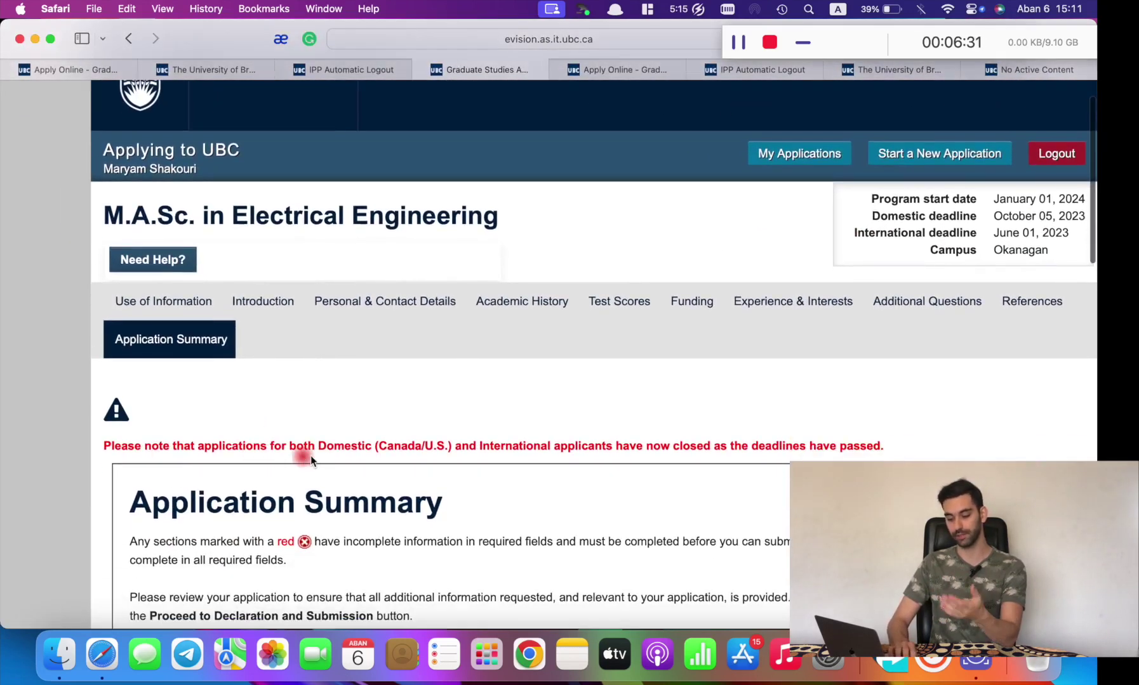
{"action": "left_click_drag", "start_coordinate": [496, 444], "coordinate": [530, 450]}
{"action": "left_click", "coordinate": [530, 449]}
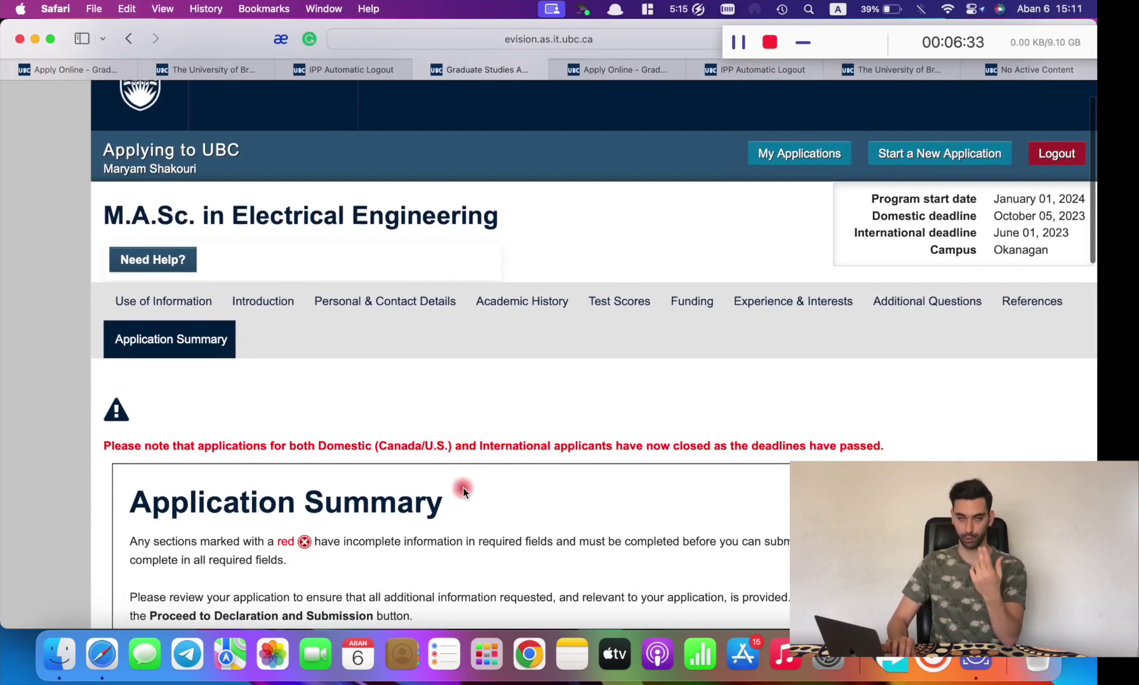
{"action": "scroll", "coordinate": [463, 488], "scroll_direction": "down", "scroll_amount": 5}
{"action": "scroll", "coordinate": [367, 436], "scroll_direction": "up", "scroll_amount": 5}
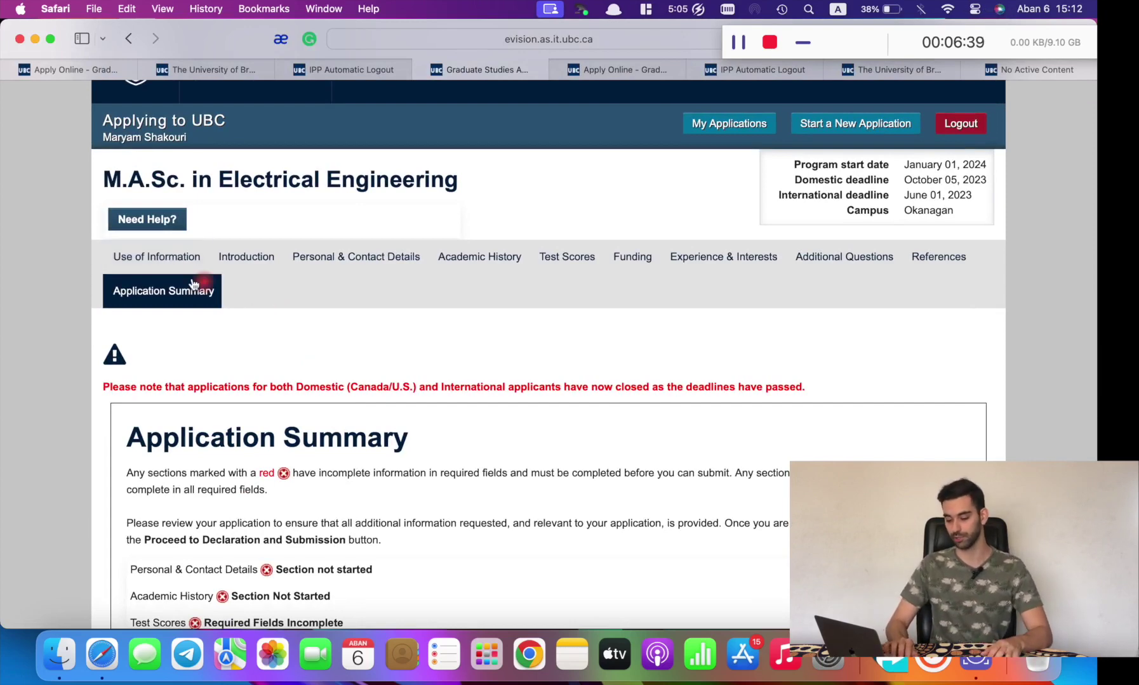
Open the Use of Information section and review the Source of Interest question and the personal information collection statement
{"action": "scroll", "coordinate": [455, 274], "scroll_direction": "up", "scroll_amount": 2}
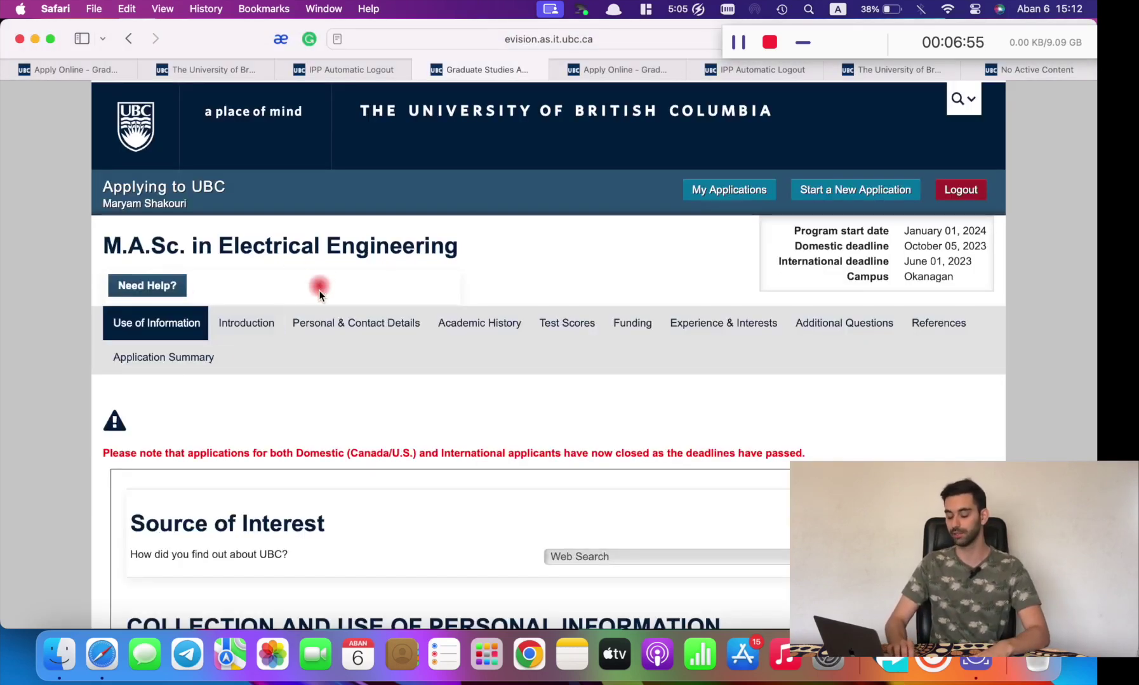
{"action": "scroll", "coordinate": [73, 364], "scroll_direction": "down", "scroll_amount": 5}
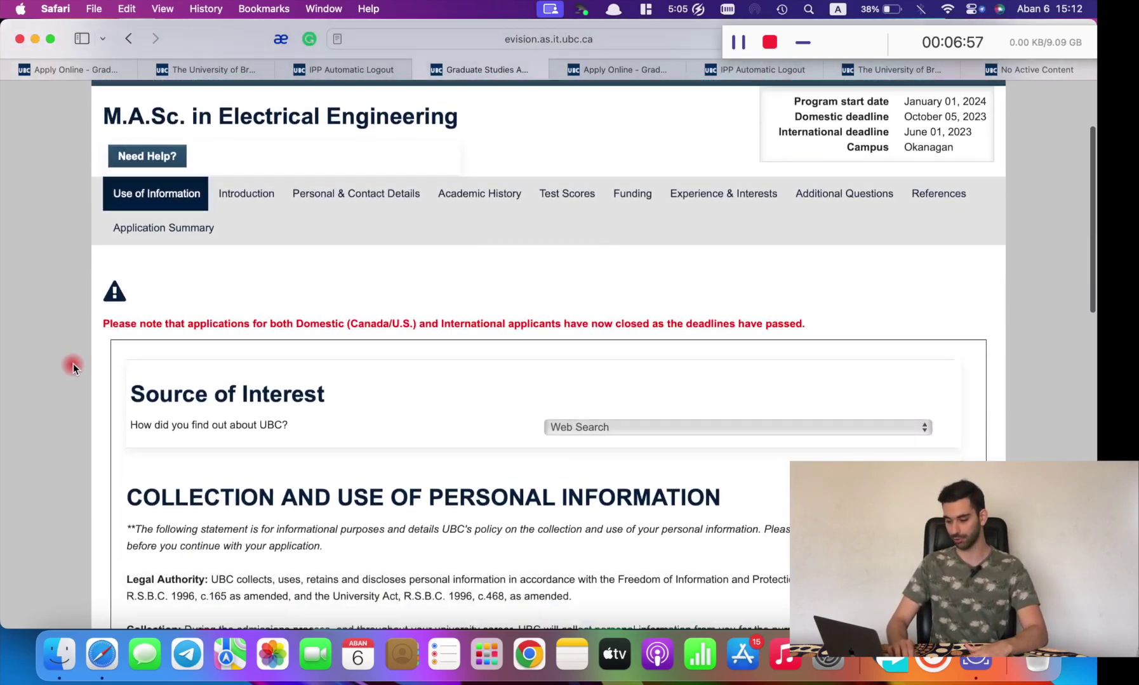
{"action": "scroll", "coordinate": [73, 364], "scroll_direction": "down", "scroll_amount": 3}
{"action": "scroll", "coordinate": [73, 364], "scroll_direction": "up", "scroll_amount": 3}
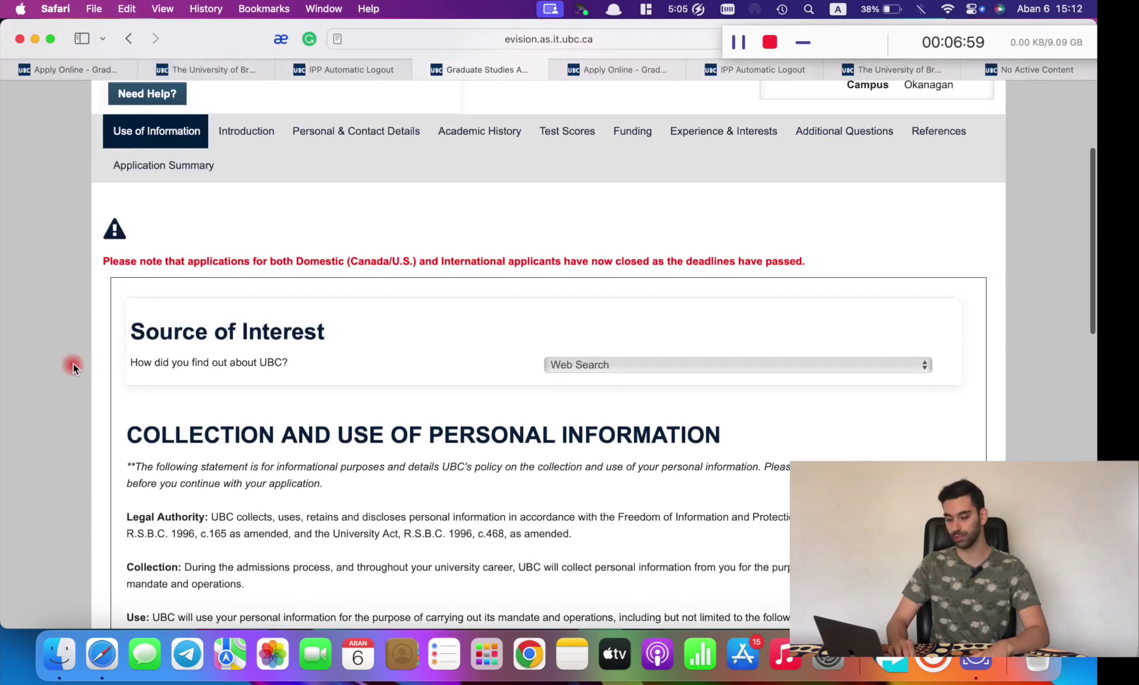
{"action": "scroll", "coordinate": [195, 327], "scroll_direction": "down", "scroll_amount": 3}
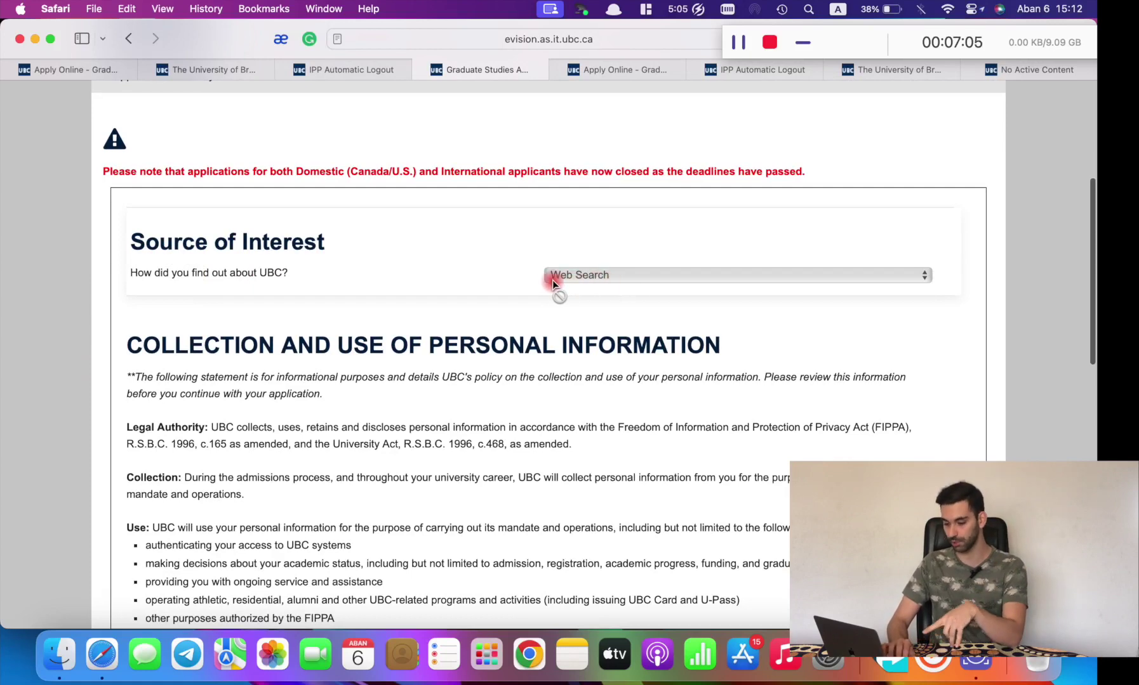
{"action": "scroll", "coordinate": [552, 281], "scroll_direction": "down", "scroll_amount": 1}
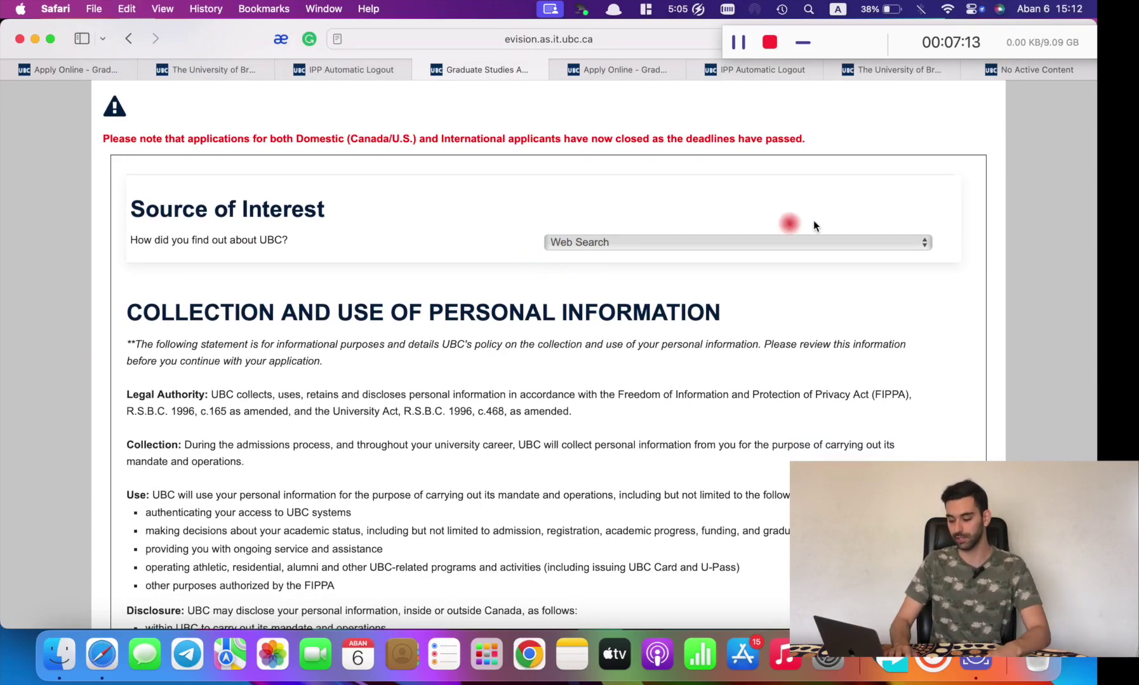
{"action": "scroll", "coordinate": [589, 246], "scroll_direction": "down", "scroll_amount": 4}
{"action": "scroll", "coordinate": [588, 244], "scroll_direction": "down", "scroll_amount": 5}
{"action": "scroll", "coordinate": [588, 241], "scroll_direction": "up", "scroll_amount": 9}
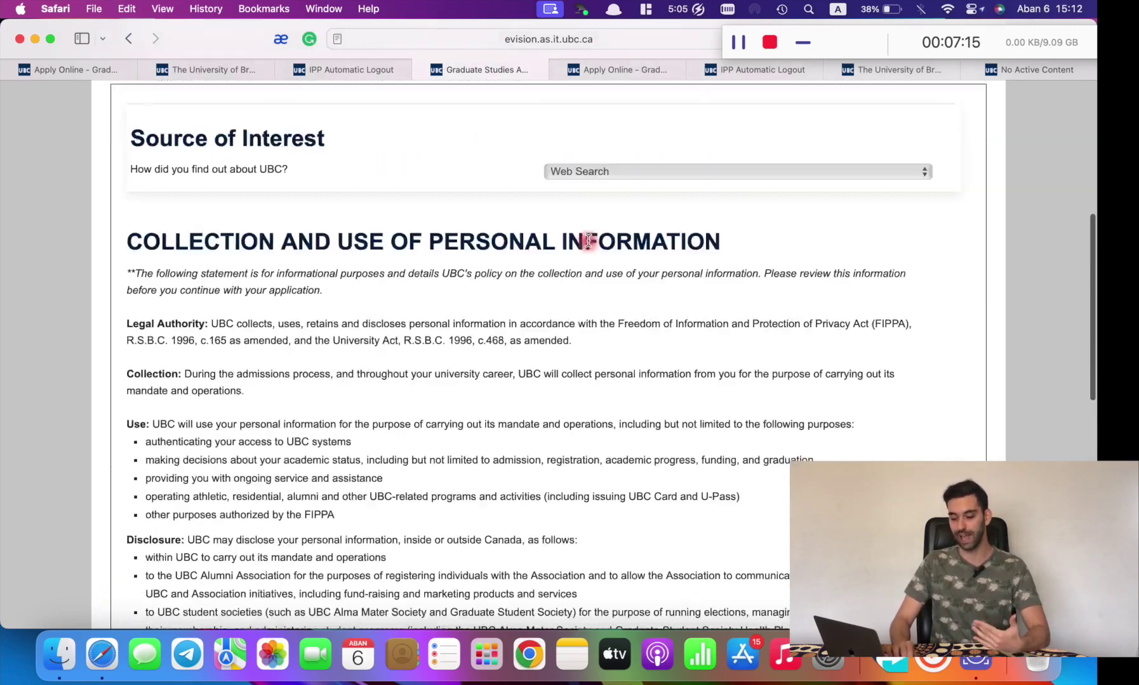
{"action": "scroll", "coordinate": [603, 226], "scroll_direction": "up", "scroll_amount": 1}
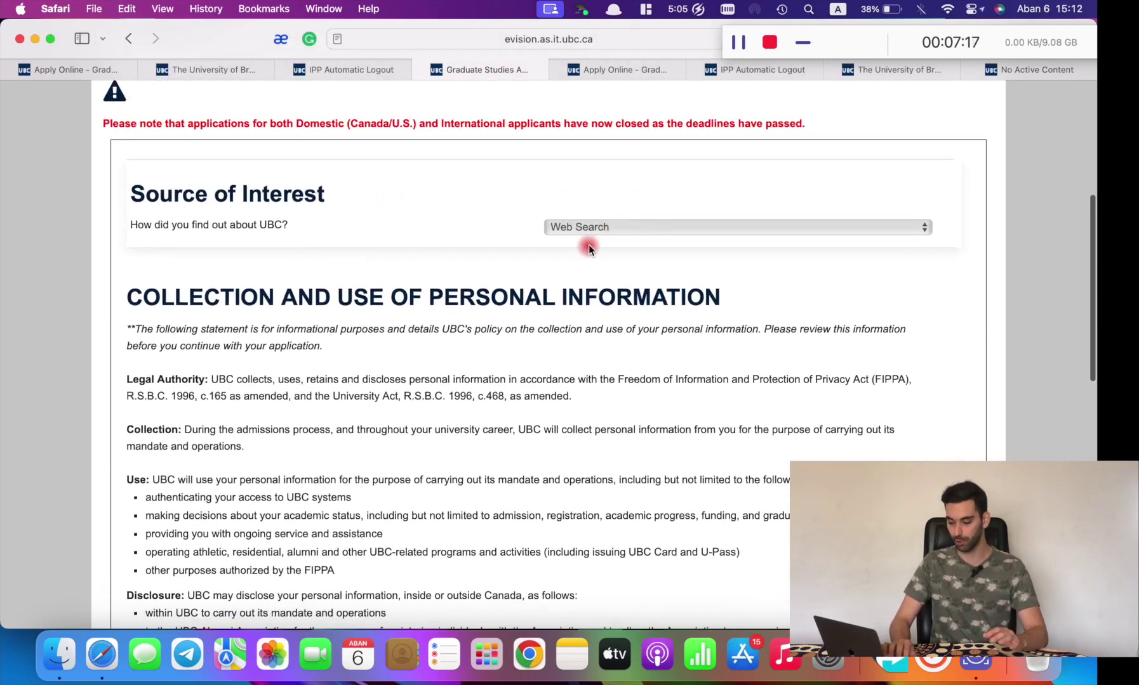
{"action": "scroll", "coordinate": [291, 304], "scroll_direction": "up", "scroll_amount": 2}
{"action": "scroll", "coordinate": [290, 304], "scroll_direction": "down", "scroll_amount": 10}
{"action": "scroll", "coordinate": [290, 304], "scroll_direction": "down", "scroll_amount": 3}
{"action": "scroll", "coordinate": [290, 304], "scroll_direction": "up", "scroll_amount": 15}
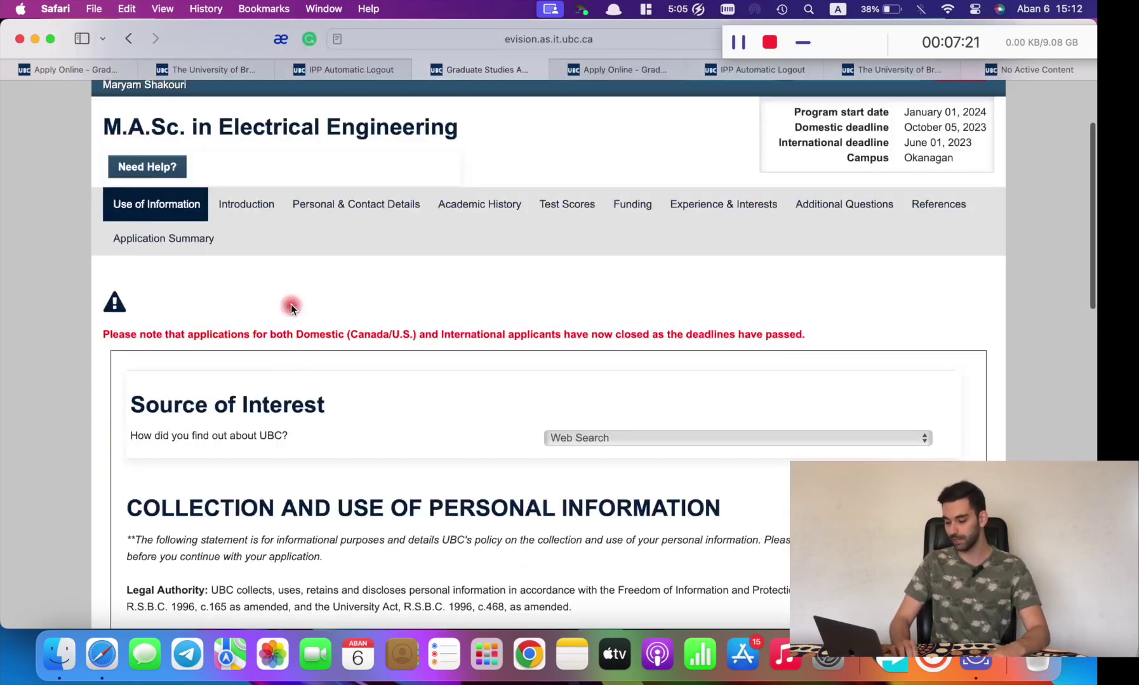
Open the Introduction section and read the time, documentation, payment and fee waiver requirements under What You Will Need
{"action": "left_click", "coordinate": [245, 203]}
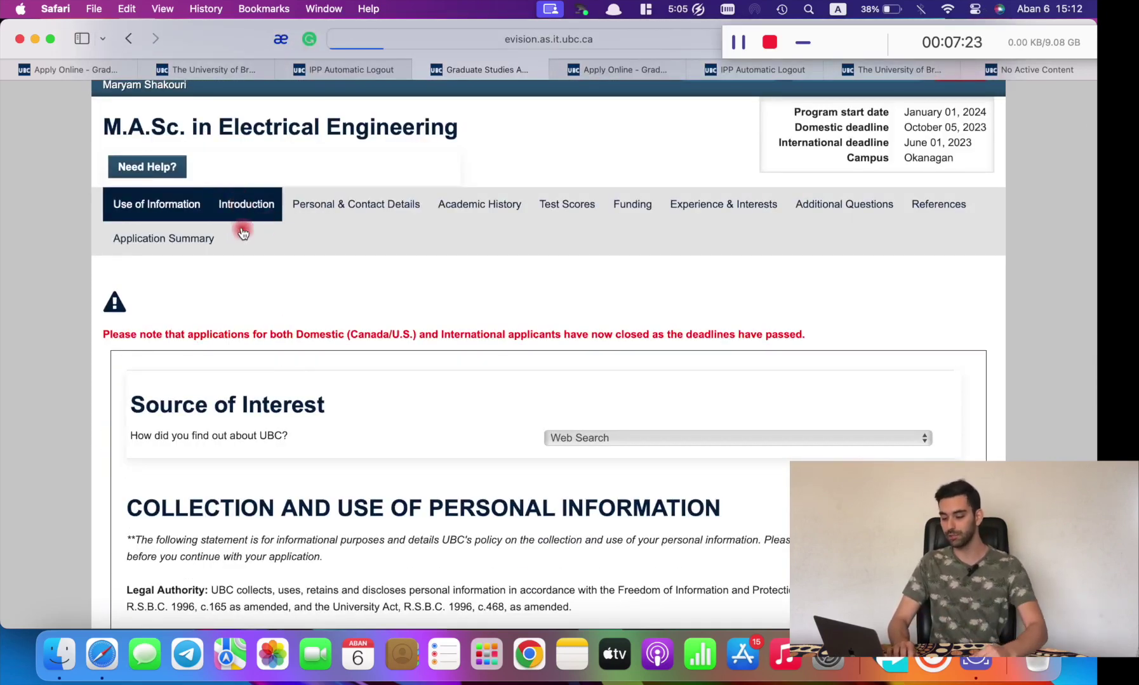
{"action": "scroll", "coordinate": [290, 289], "scroll_direction": "down", "scroll_amount": 7}
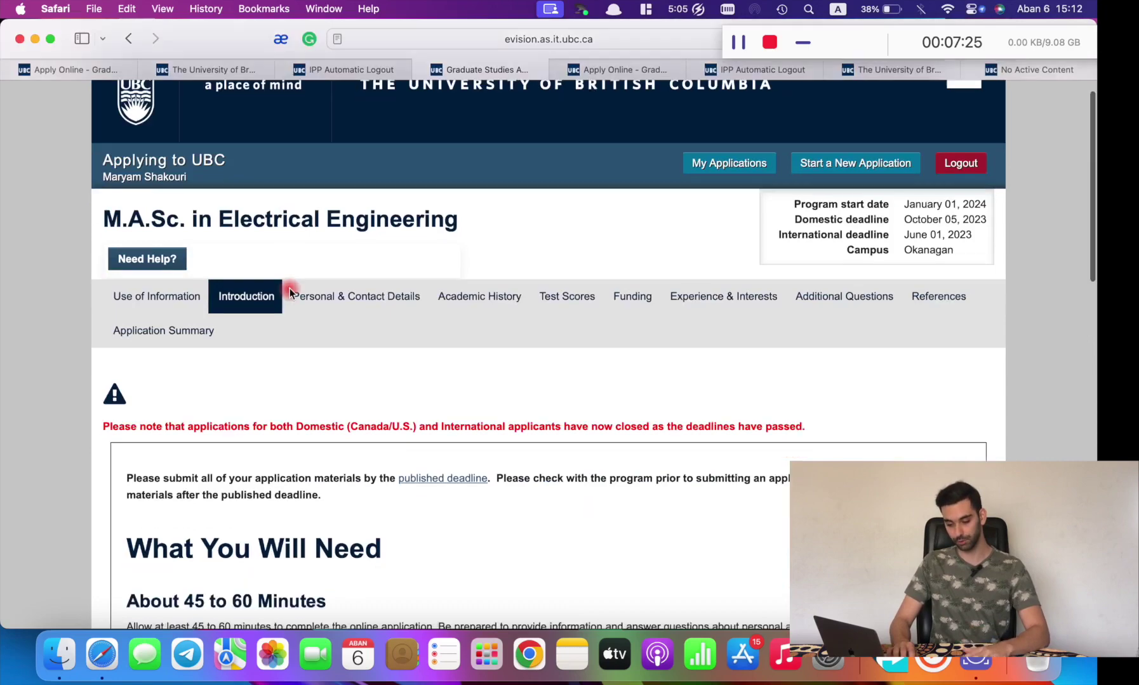
{"action": "scroll", "coordinate": [289, 288], "scroll_direction": "down", "scroll_amount": 6}
{"action": "scroll", "coordinate": [289, 290], "scroll_direction": "up", "scroll_amount": 5}
{"action": "scroll", "coordinate": [288, 289], "scroll_direction": "up", "scroll_amount": 2}
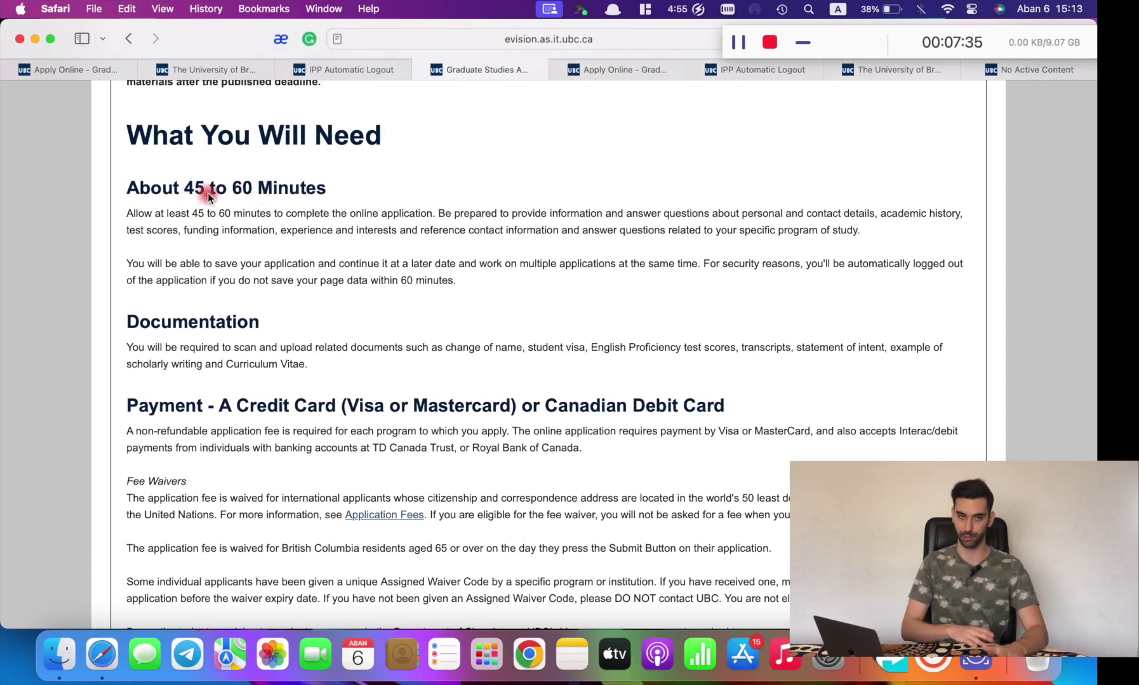
{"action": "scroll", "coordinate": [292, 203], "scroll_direction": "down", "scroll_amount": 6}
{"action": "scroll", "coordinate": [296, 210], "scroll_direction": "up", "scroll_amount": 9}
{"action": "scroll", "coordinate": [285, 262], "scroll_direction": "down", "scroll_amount": 5}
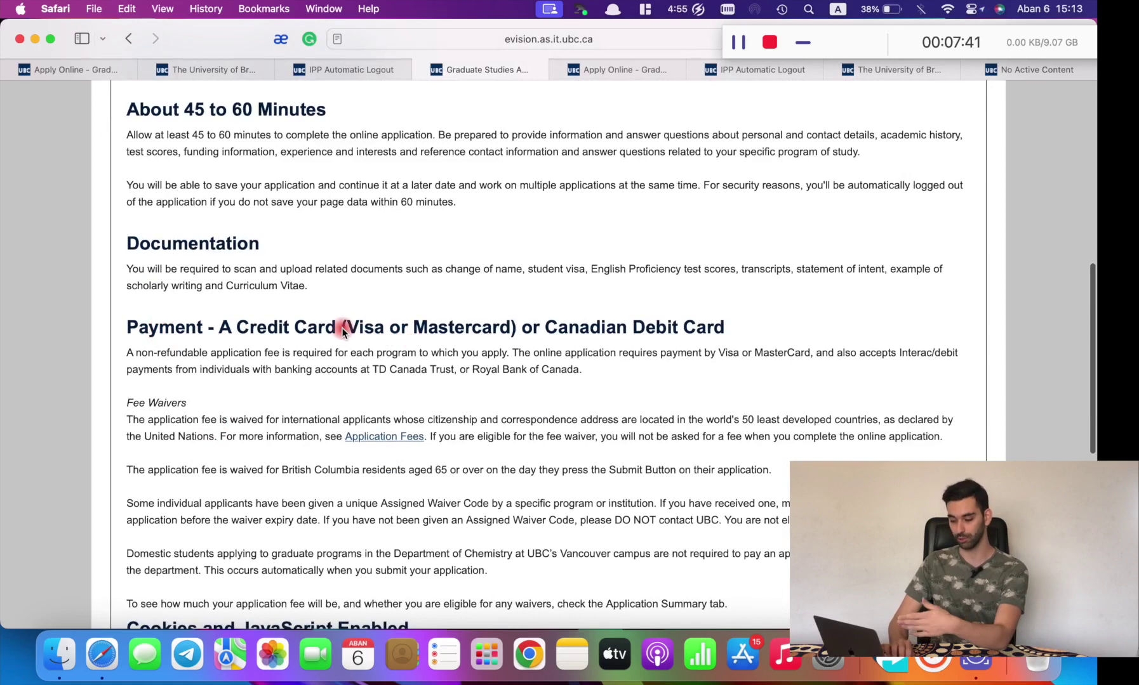
{"action": "scroll", "coordinate": [422, 321], "scroll_direction": "up", "scroll_amount": 2}
{"action": "scroll", "coordinate": [422, 322], "scroll_direction": "up", "scroll_amount": 2}
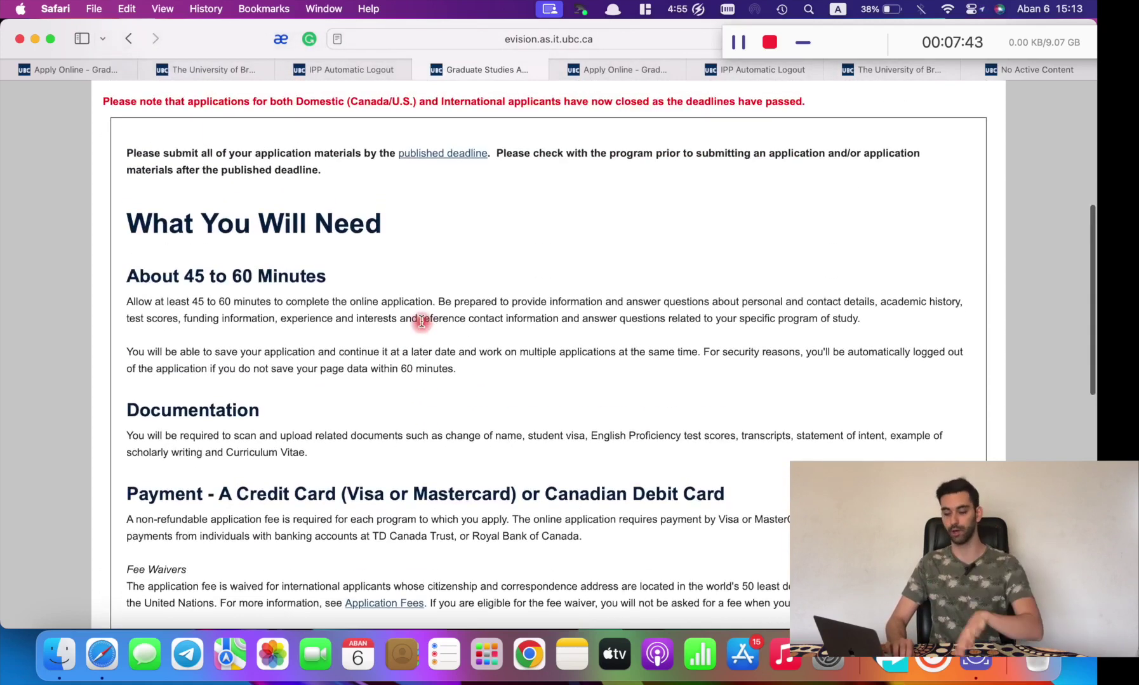
Open the Personal & Contact Details section and review the name, gender, birth and citizenship fields under Personal Details
{"action": "scroll", "coordinate": [422, 321], "scroll_direction": "up", "scroll_amount": 5}
{"action": "left_click", "coordinate": [342, 179]}
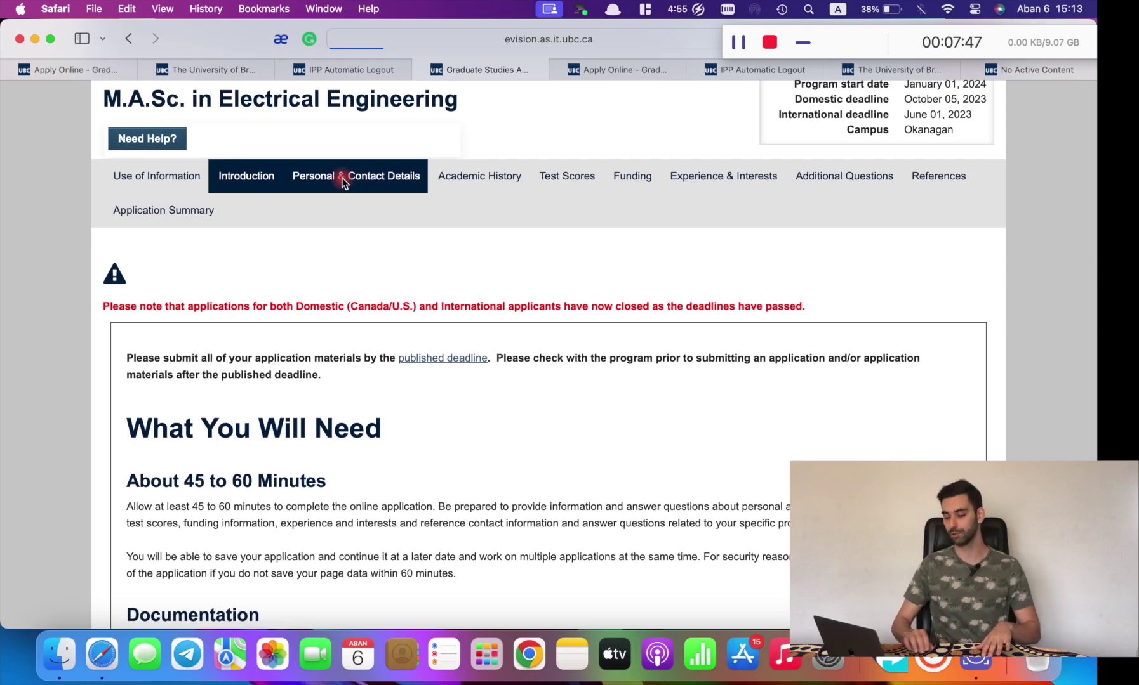
{"action": "scroll", "coordinate": [348, 314], "scroll_direction": "down", "scroll_amount": 5}
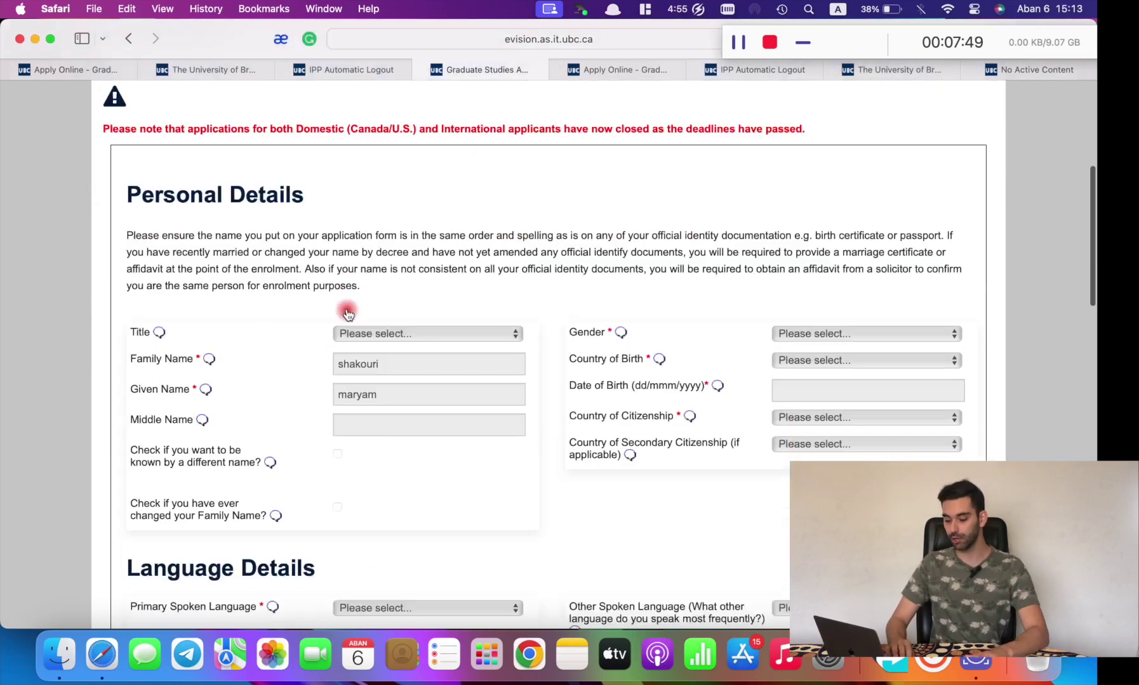
{"action": "scroll", "coordinate": [348, 314], "scroll_direction": "up", "scroll_amount": 3}
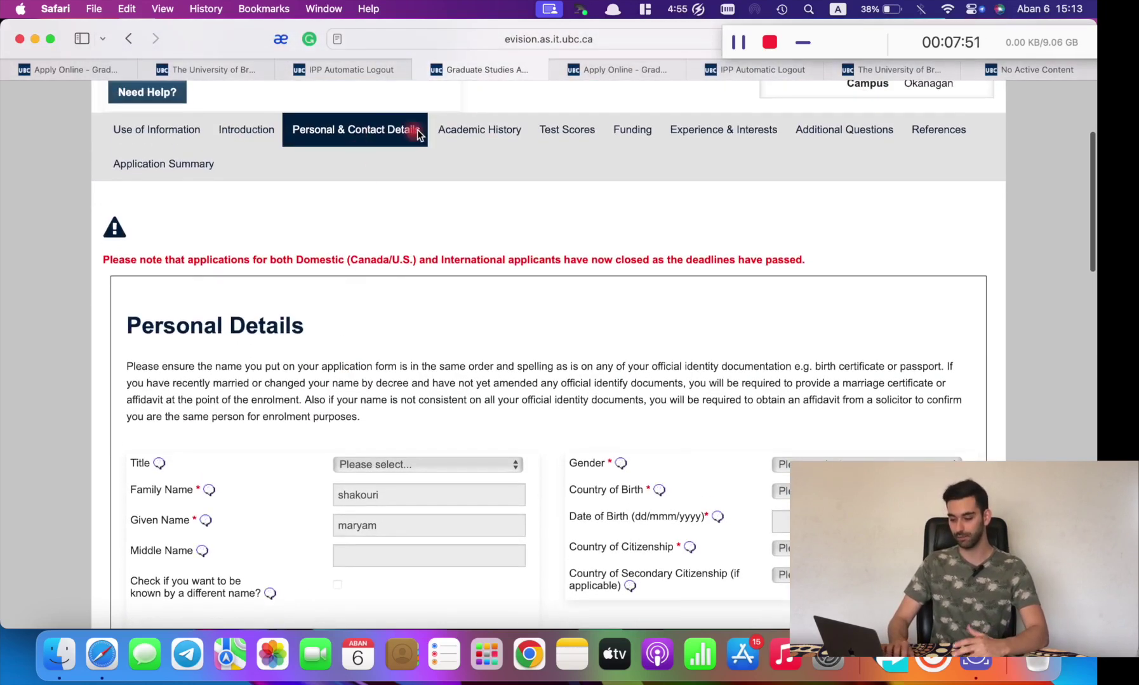
{"action": "scroll", "coordinate": [393, 200], "scroll_direction": "down", "scroll_amount": 6}
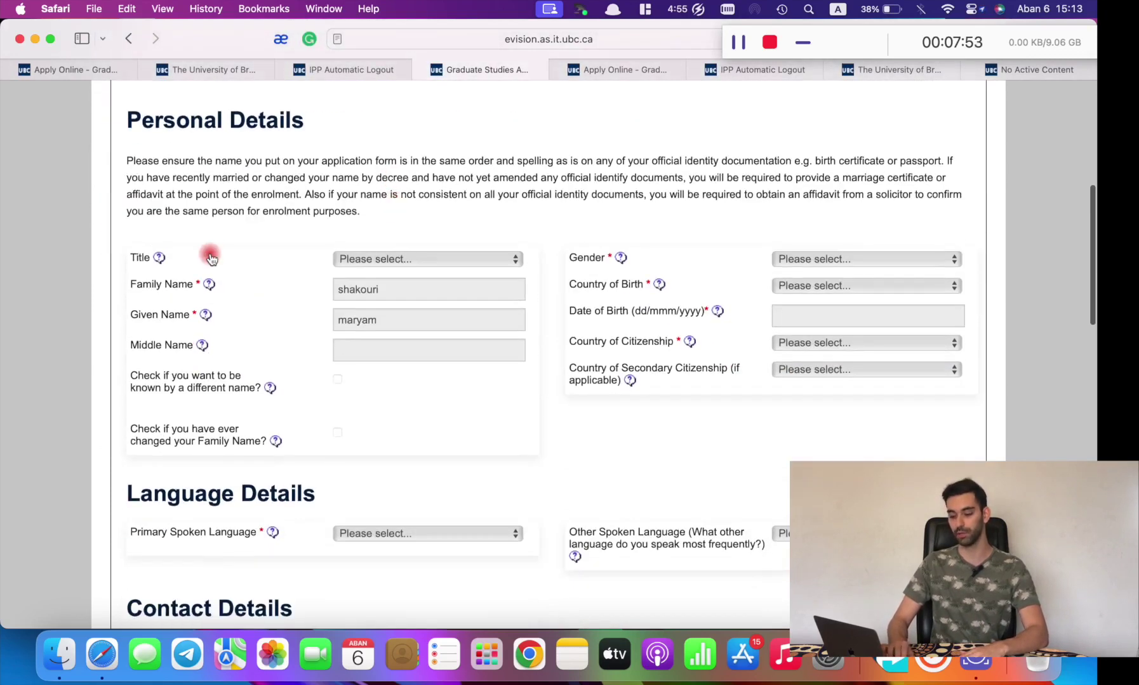
{"action": "scroll", "coordinate": [201, 308], "scroll_direction": "up", "scroll_amount": 5}
{"action": "scroll", "coordinate": [201, 311], "scroll_direction": "down", "scroll_amount": 2}
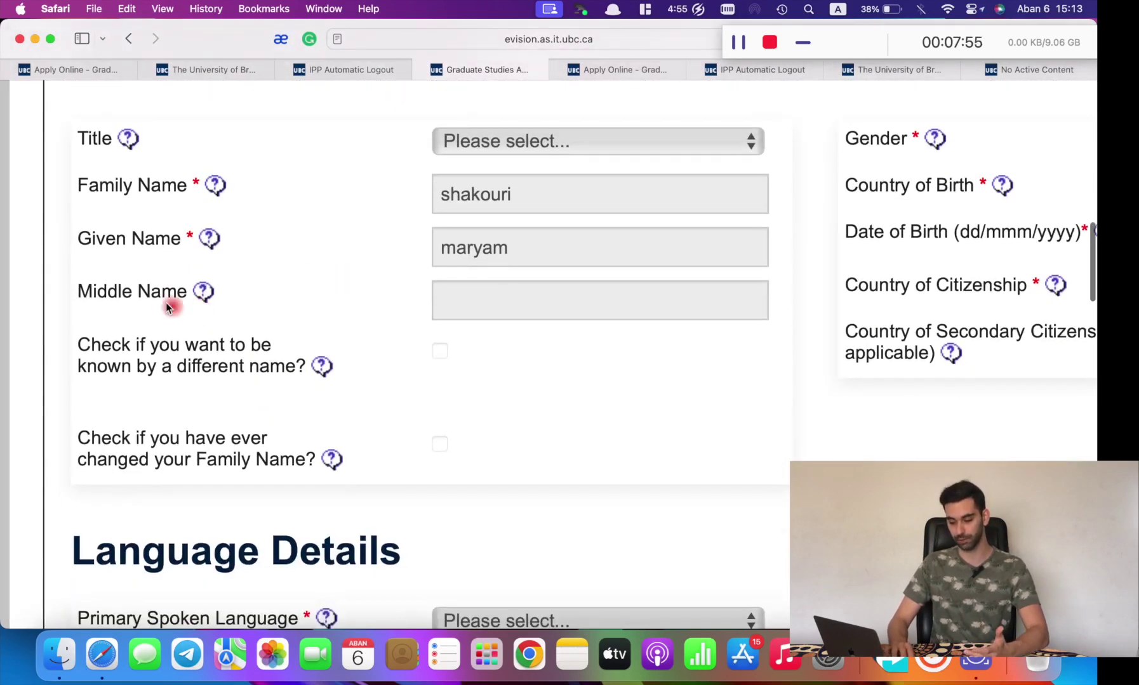
{"action": "scroll", "coordinate": [459, 295], "scroll_direction": "down", "scroll_amount": 5}
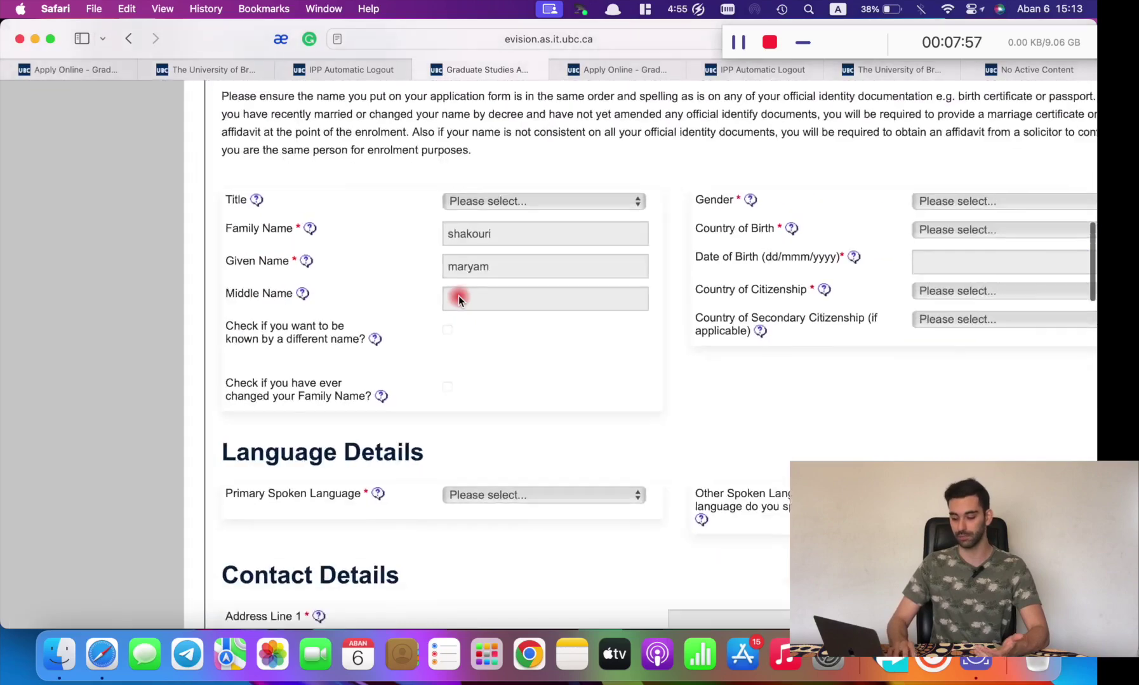
{"action": "scroll", "coordinate": [458, 295], "scroll_direction": "right", "scroll_amount": 3}
{"action": "scroll", "coordinate": [842, 205], "scroll_direction": "up", "scroll_amount": 5}
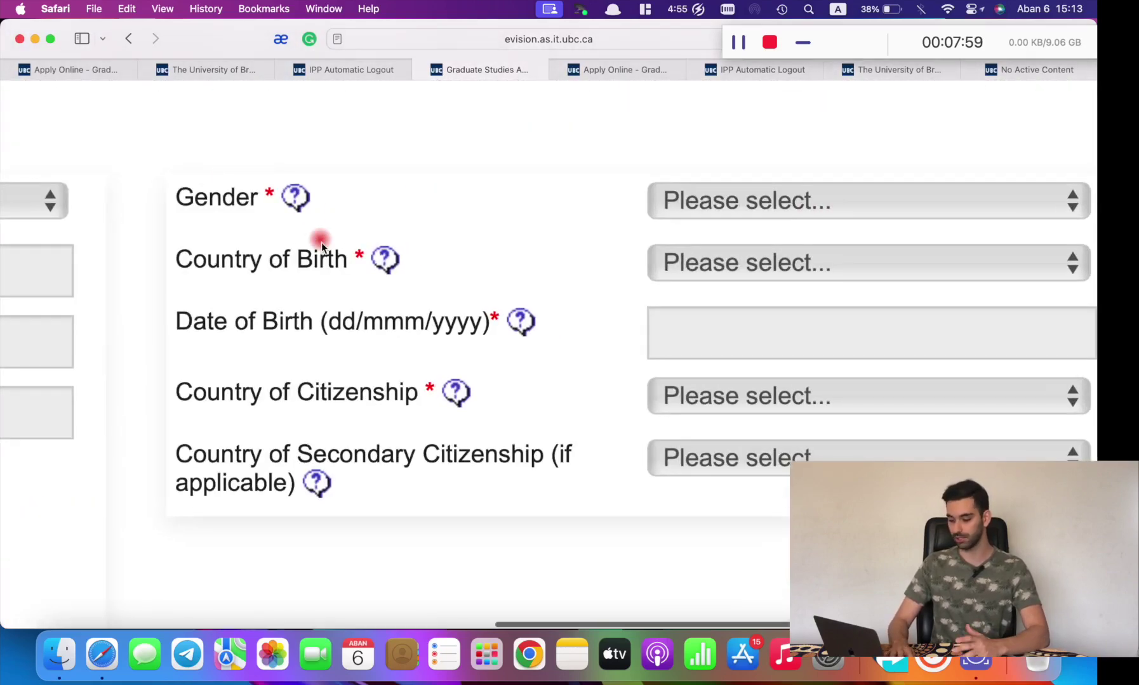
{"action": "scroll", "coordinate": [368, 345], "scroll_direction": "down", "scroll_amount": 5}
{"action": "scroll", "coordinate": [375, 387], "scroll_direction": "down", "scroll_amount": 5}
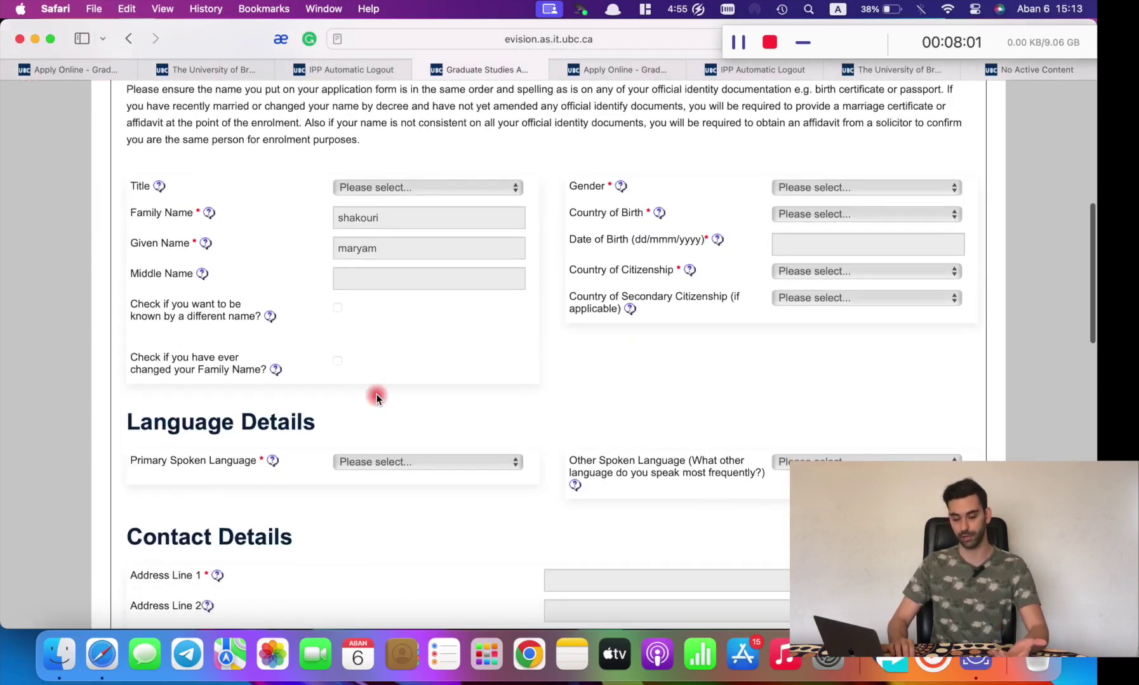
Review the primary and other spoken language questions and the address, telephone and email fields under Contact Details
{"action": "scroll", "coordinate": [376, 395], "scroll_direction": "down", "scroll_amount": 5}
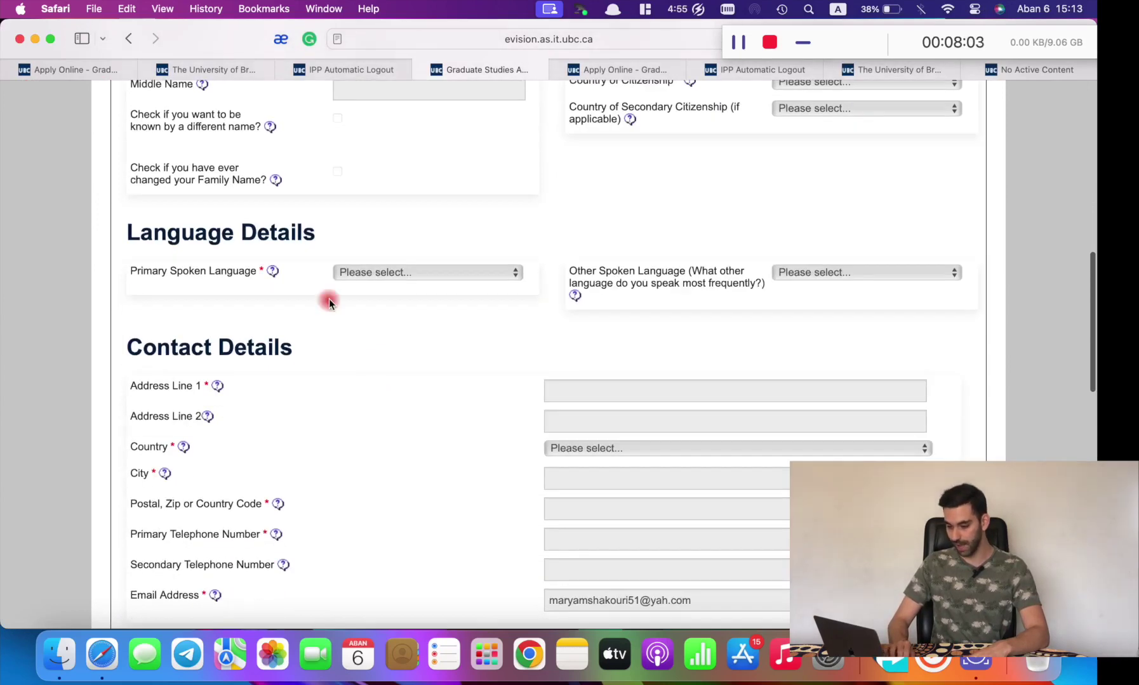
{"action": "scroll", "coordinate": [330, 299], "scroll_direction": "up", "scroll_amount": 5}
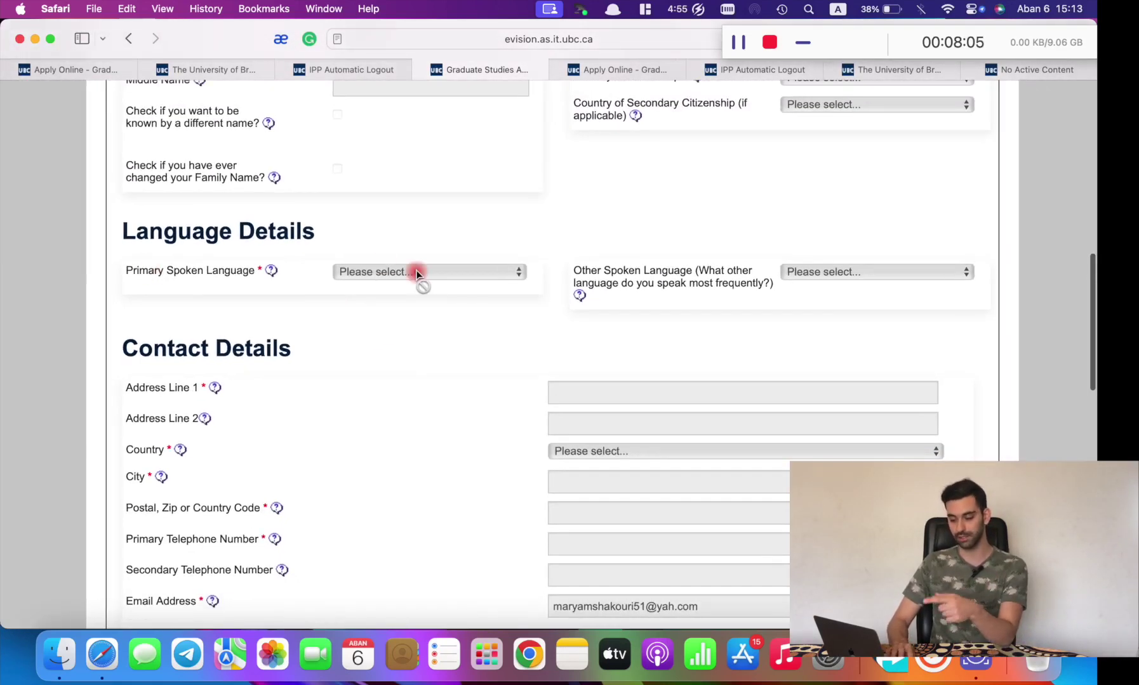
{"action": "scroll", "coordinate": [416, 273], "scroll_direction": "down", "scroll_amount": 4}
{"action": "scroll", "coordinate": [220, 264], "scroll_direction": "up", "scroll_amount": 5}
{"action": "scroll", "coordinate": [224, 266], "scroll_direction": "down", "scroll_amount": 1}
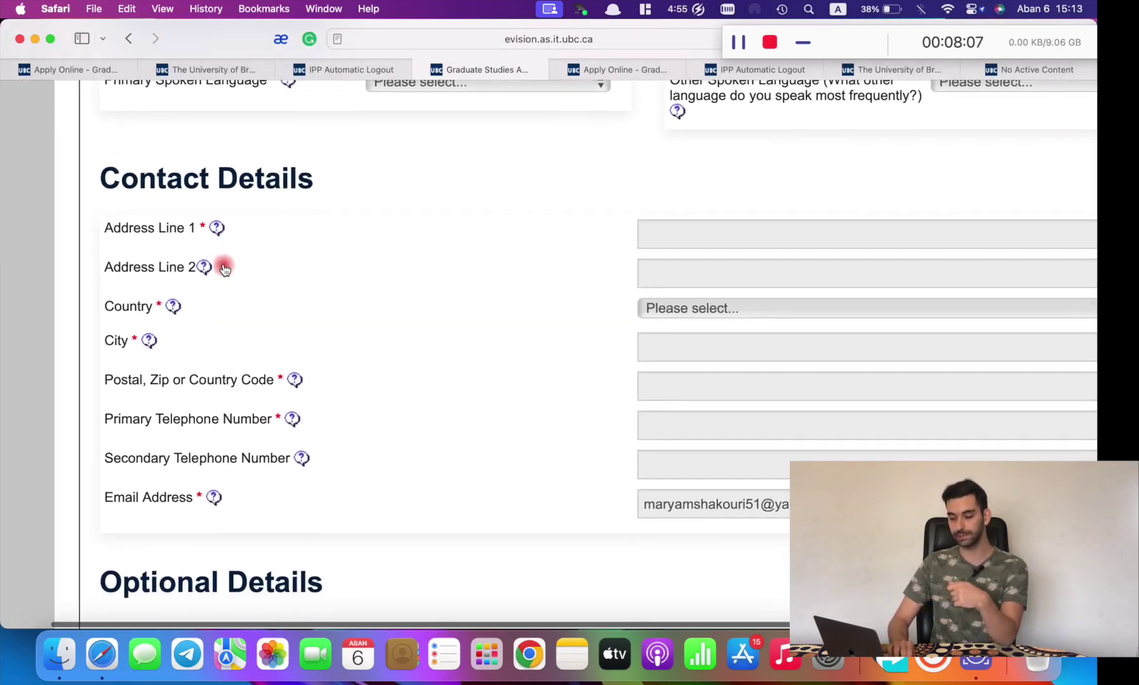
{"action": "scroll", "coordinate": [234, 273], "scroll_direction": "right", "scroll_amount": 2}
{"action": "scroll", "coordinate": [232, 271], "scroll_direction": "down", "scroll_amount": 1}
{"action": "scroll", "coordinate": [232, 272], "scroll_direction": "right", "scroll_amount": 1}
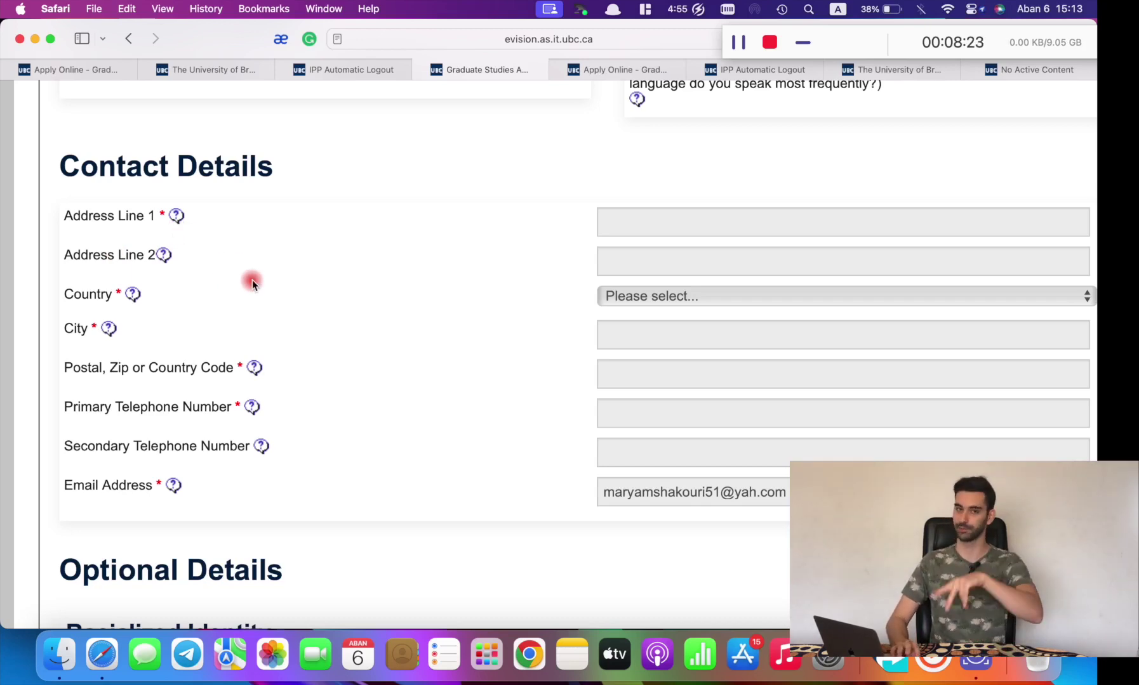
Review the Optional Details, covering the Racialized Identity question and the Students with Disabilities information
{"action": "key", "text": "super+minus"}
{"action": "scroll", "coordinate": [252, 280], "scroll_direction": "down", "scroll_amount": 5}
{"action": "scroll", "coordinate": [252, 280], "scroll_direction": "down", "scroll_amount": 1}
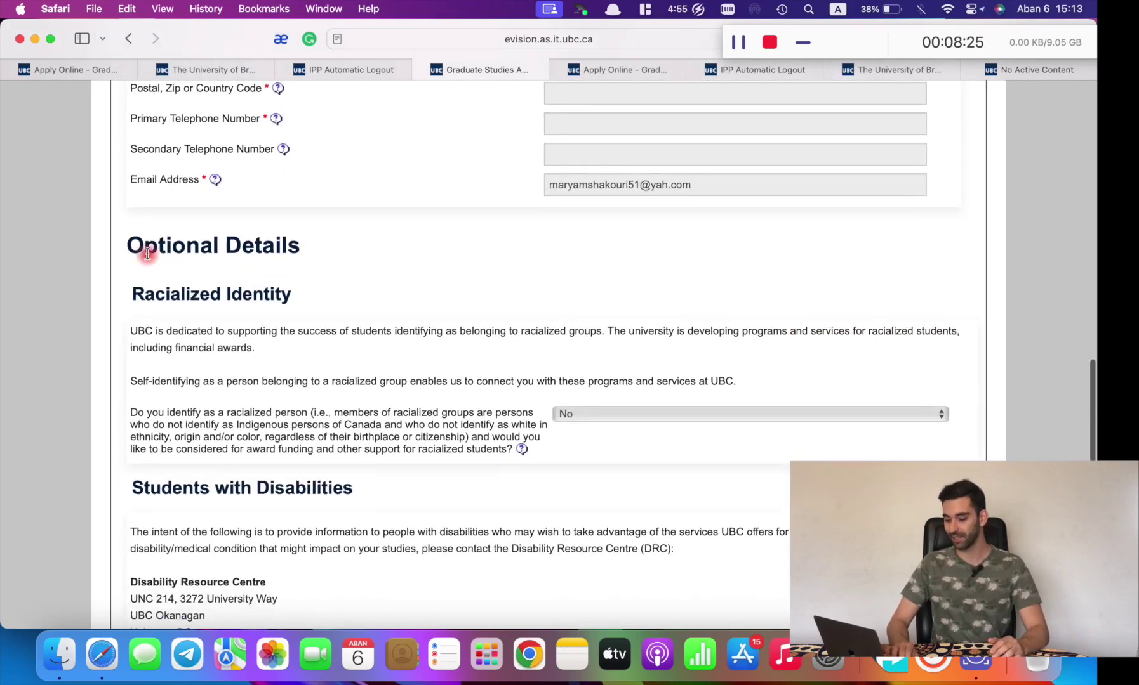
{"action": "scroll", "coordinate": [256, 261], "scroll_direction": "down", "scroll_amount": 2}
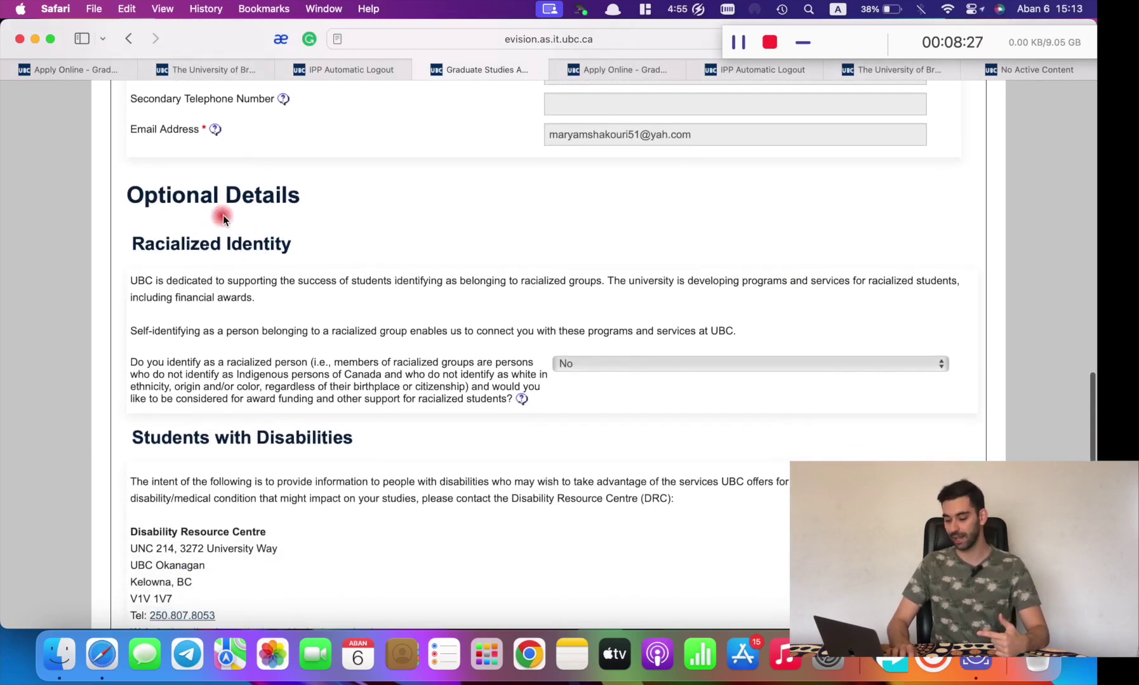
{"action": "scroll", "coordinate": [265, 229], "scroll_direction": "down", "scroll_amount": 3}
Open the Academic History section and review the post-secondary education question and the Academic History 1 institution fields
{"action": "scroll", "coordinate": [265, 229], "scroll_direction": "up", "scroll_amount": 20}
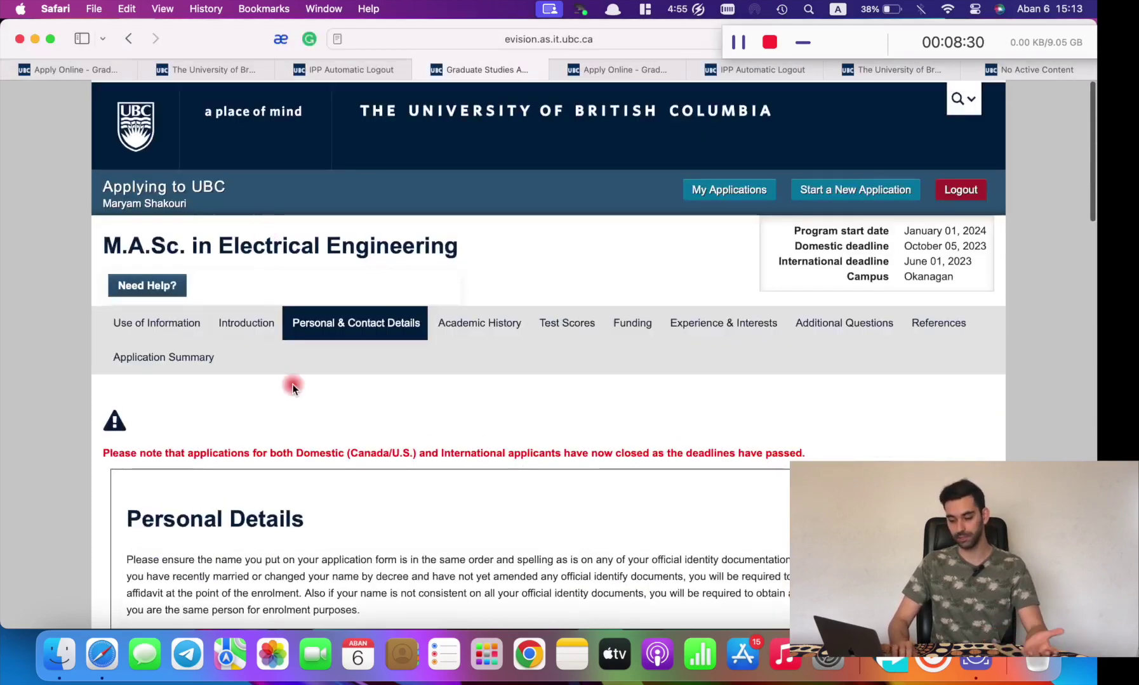
{"action": "scroll", "coordinate": [292, 386], "scroll_direction": "down", "scroll_amount": 3}
{"action": "left_click", "coordinate": [476, 250]}
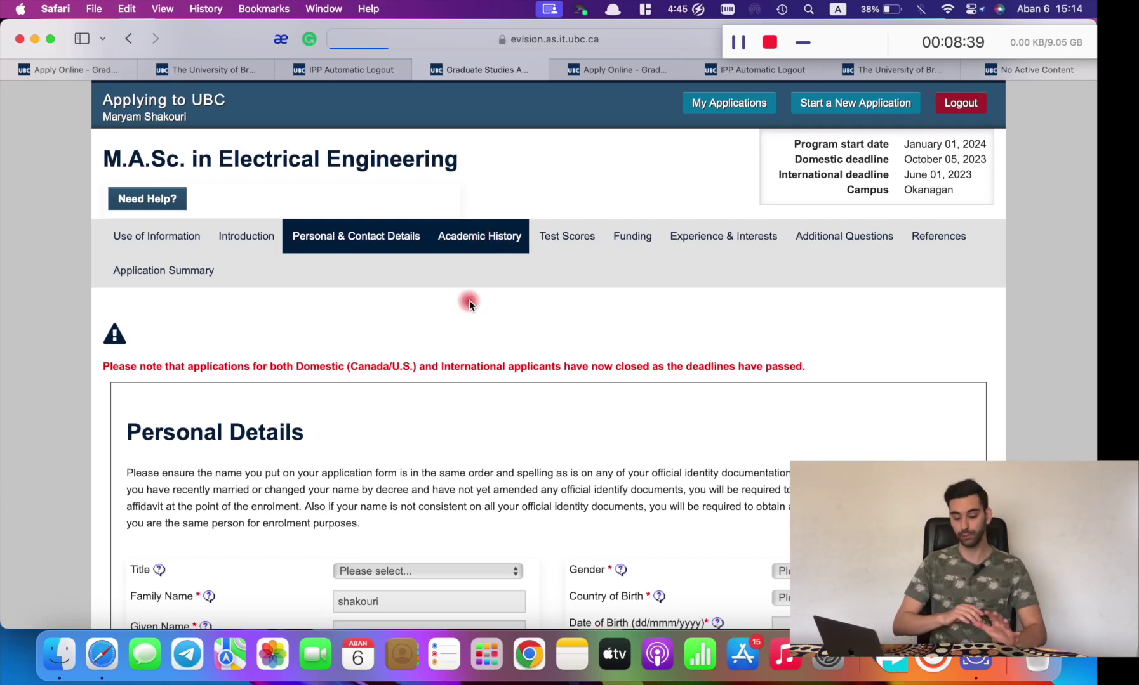
{"action": "scroll", "coordinate": [481, 373], "scroll_direction": "down", "scroll_amount": 4}
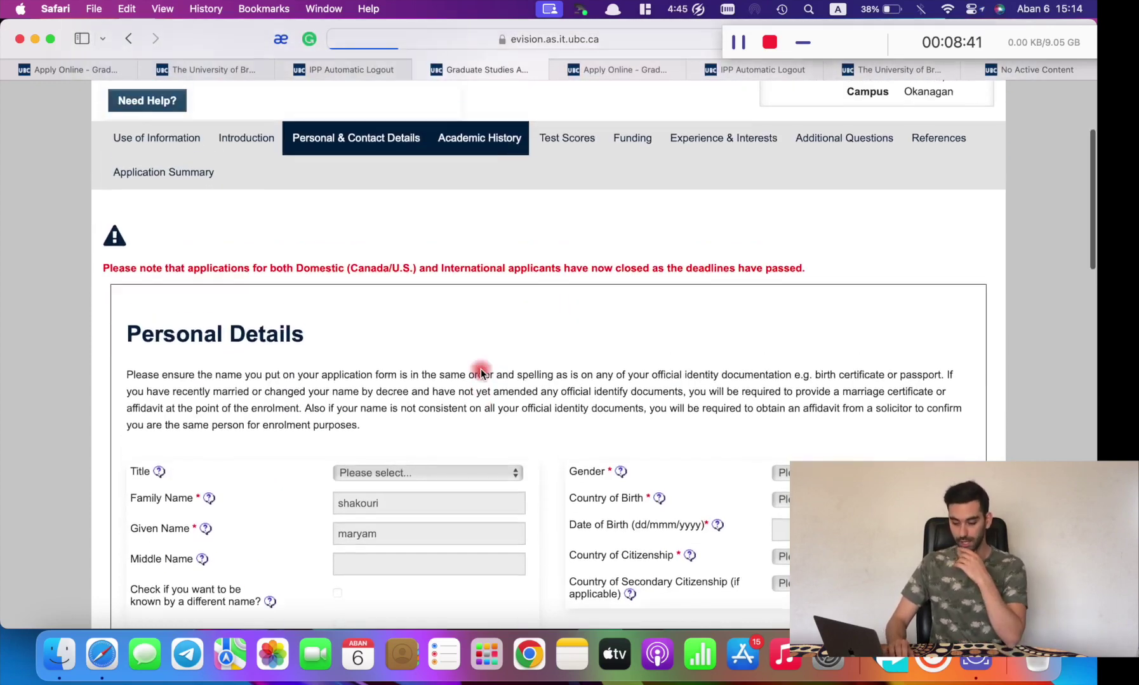
{"action": "scroll", "coordinate": [481, 373], "scroll_direction": "down", "scroll_amount": 8}
{"action": "scroll", "coordinate": [481, 369], "scroll_direction": "down", "scroll_amount": 5}
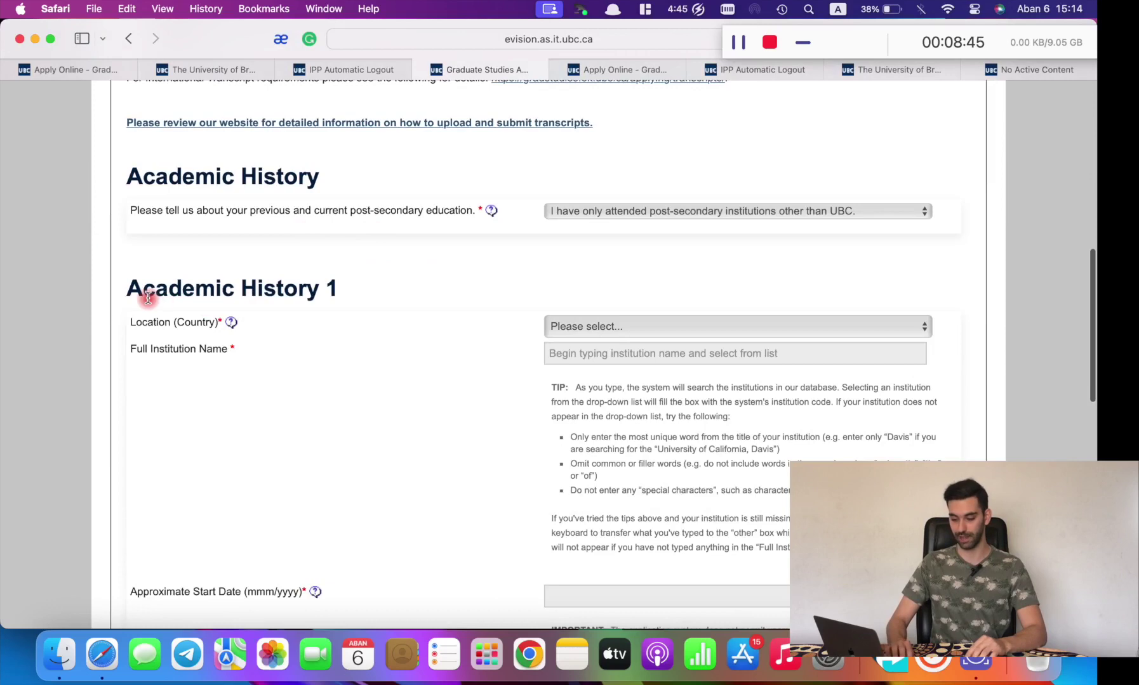
{"action": "scroll", "coordinate": [380, 304], "scroll_direction": "down", "scroll_amount": 10}
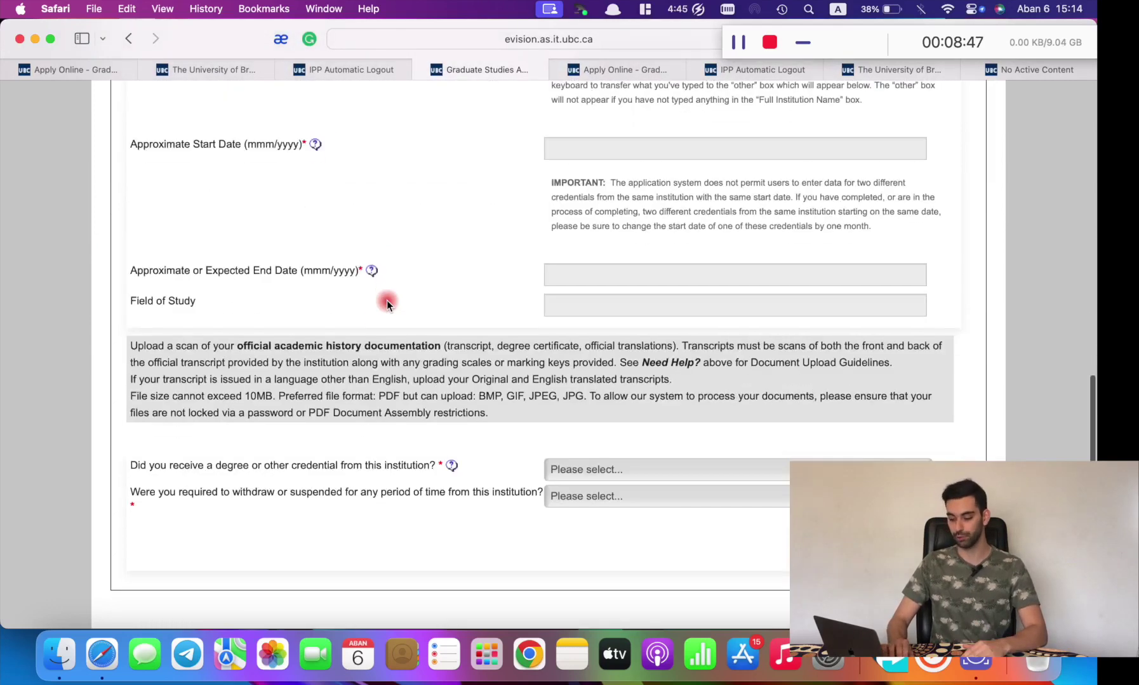
Examine the study date fields, the transcript upload requirements and the rules for listing every post-secondary institution attended
{"action": "scroll", "coordinate": [388, 304], "scroll_direction": "up", "scroll_amount": 3}
{"action": "scroll", "coordinate": [388, 306], "scroll_direction": "up", "scroll_amount": 1}
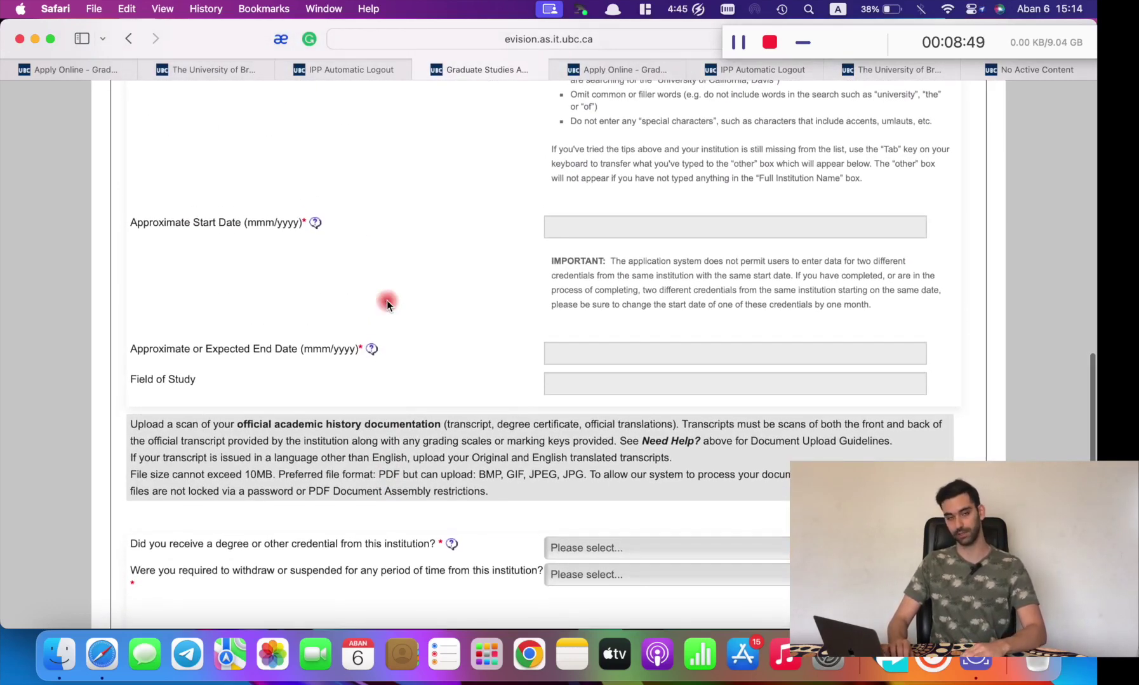
{"action": "scroll", "coordinate": [517, 322], "scroll_direction": "up", "scroll_amount": 3}
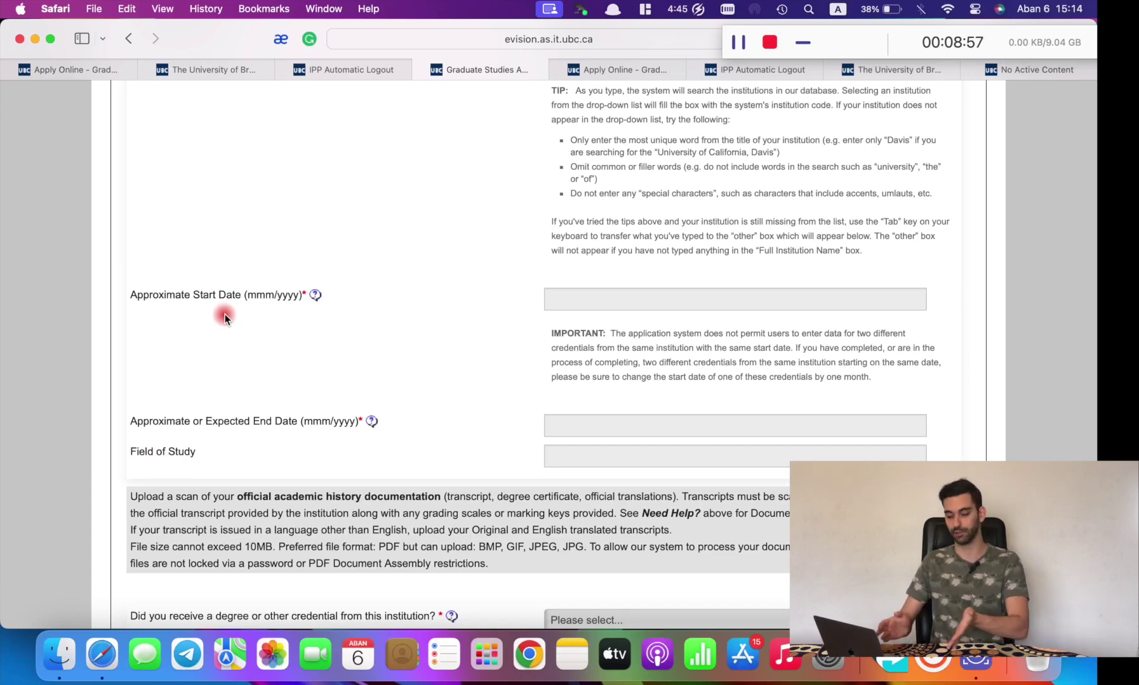
{"action": "scroll", "coordinate": [304, 321], "scroll_direction": "down", "scroll_amount": 4}
{"action": "scroll", "coordinate": [305, 322], "scroll_direction": "up", "scroll_amount": 6}
{"action": "scroll", "coordinate": [465, 320], "scroll_direction": "up", "scroll_amount": 7}
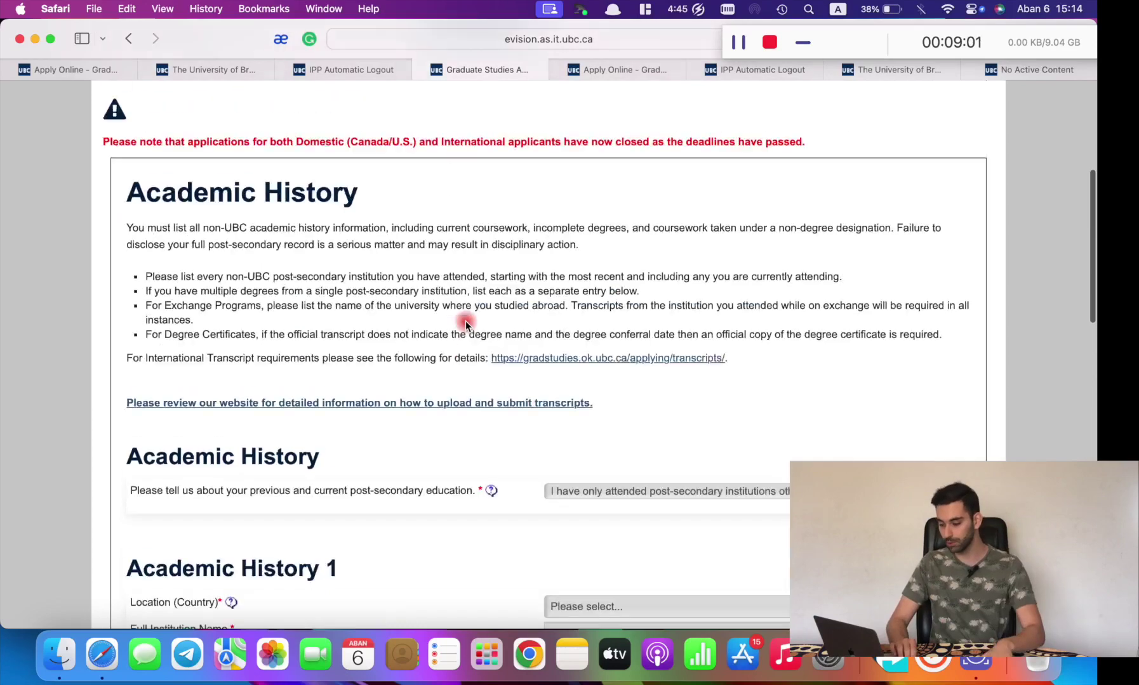
{"action": "scroll", "coordinate": [465, 321], "scroll_direction": "up", "scroll_amount": 3}
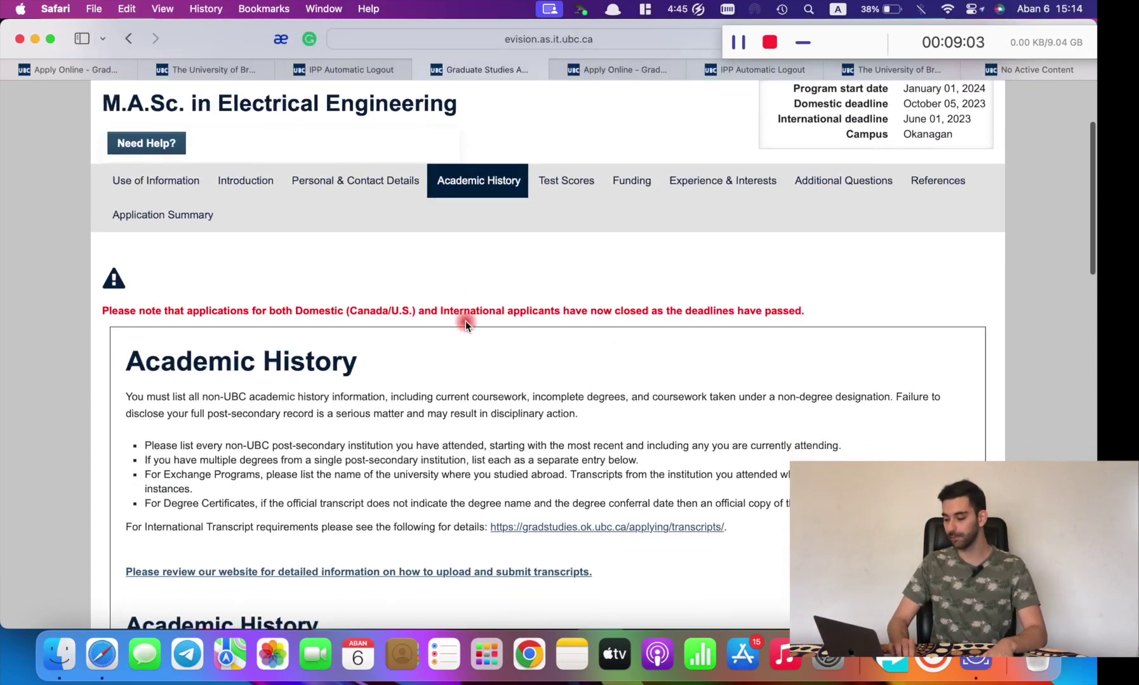
{"action": "scroll", "coordinate": [466, 320], "scroll_direction": "down", "scroll_amount": 17}
{"action": "scroll", "coordinate": [465, 320], "scroll_direction": "up", "scroll_amount": 18}
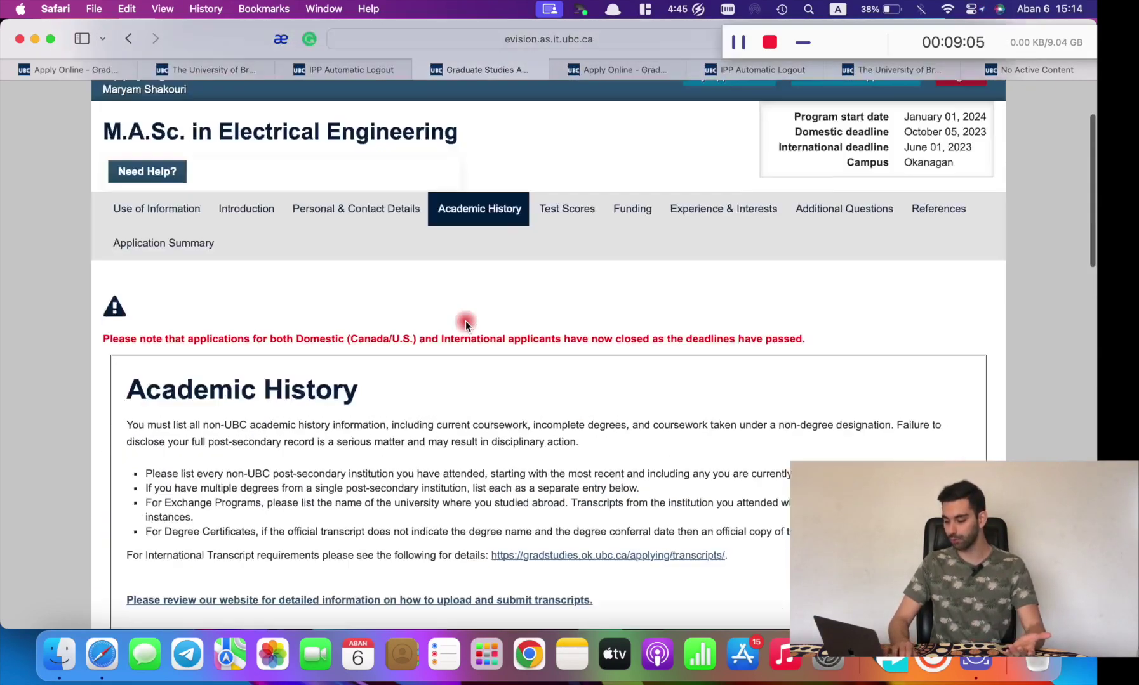
Open the Test Scores section and review the TOEFL fields, including the MyBest scores and the test result upload instructions
{"action": "left_click", "coordinate": [564, 227]}
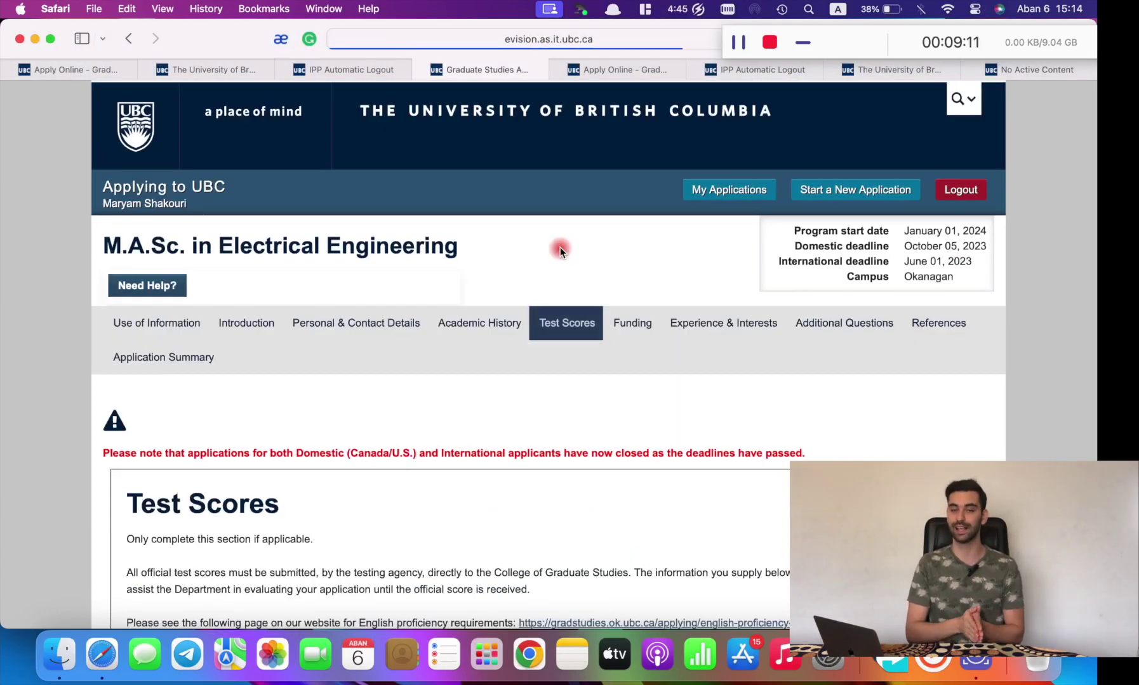
{"action": "scroll", "coordinate": [560, 248], "scroll_direction": "down", "scroll_amount": 10}
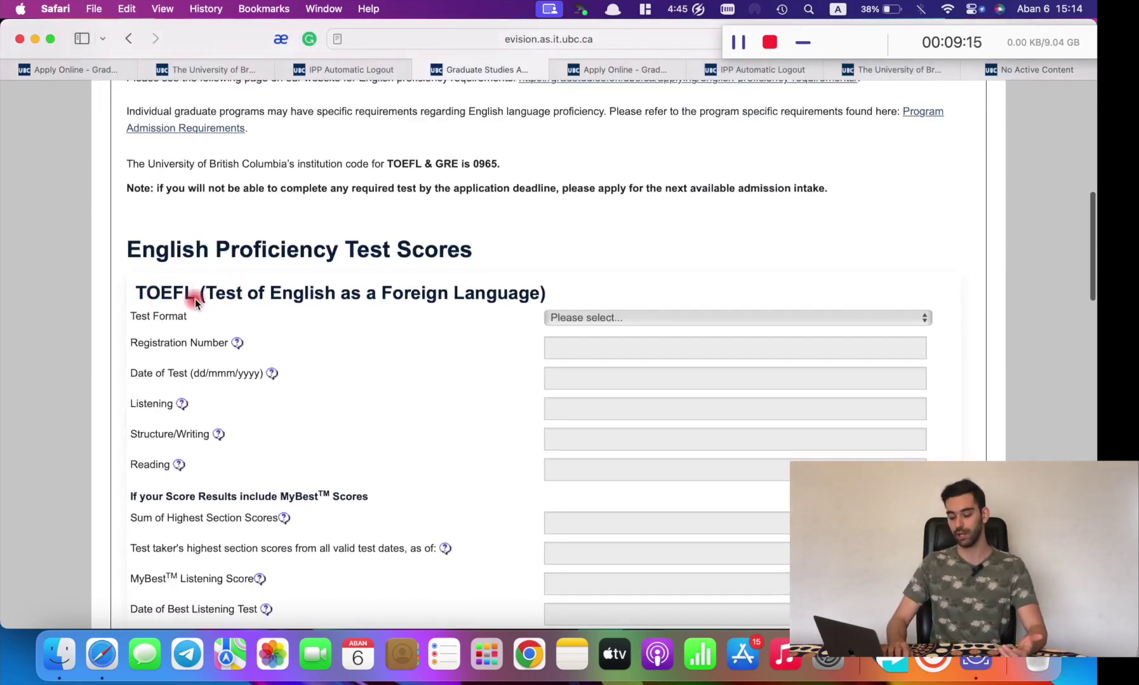
{"action": "scroll", "coordinate": [291, 333], "scroll_direction": "down", "scroll_amount": 5}
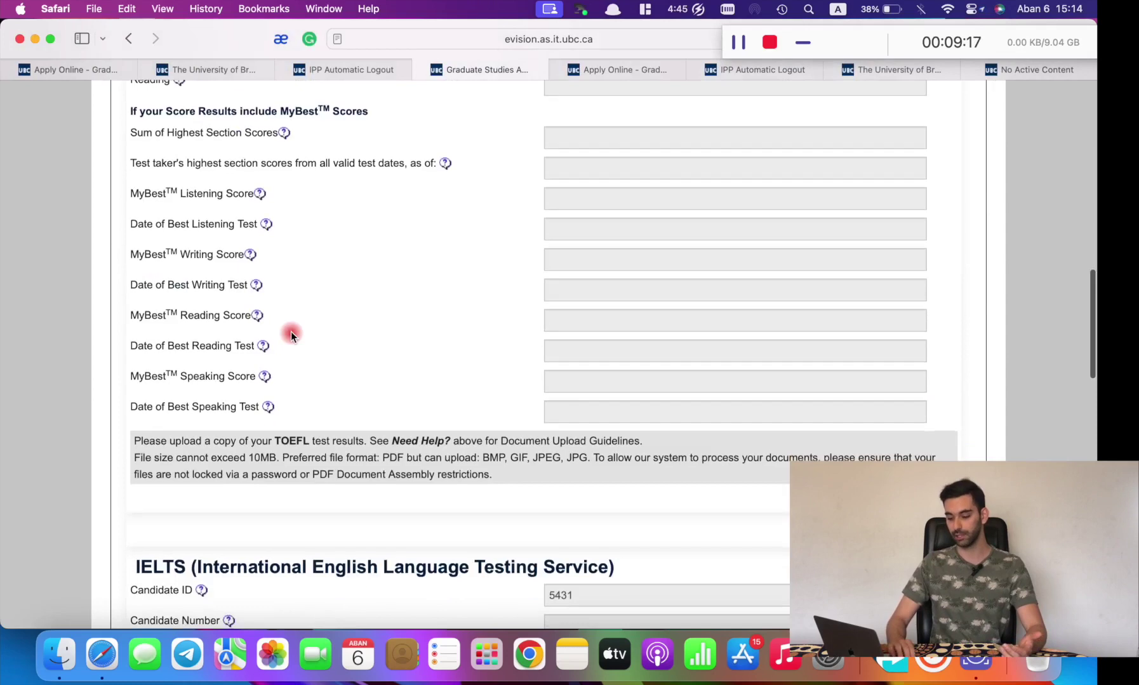
{"action": "scroll", "coordinate": [290, 336], "scroll_direction": "down", "scroll_amount": 2}
{"action": "scroll", "coordinate": [279, 452], "scroll_direction": "up", "scroll_amount": 2}
{"action": "scroll", "coordinate": [271, 450], "scroll_direction": "down", "scroll_amount": 2}
{"action": "scroll", "coordinate": [331, 266], "scroll_direction": "down", "scroll_amount": 1}
{"action": "scroll", "coordinate": [330, 266], "scroll_direction": "up", "scroll_amount": 10}
Review the IELTS and Second IELTS fields and the options for adding another English proficiency test
{"action": "scroll", "coordinate": [330, 267], "scroll_direction": "down", "scroll_amount": 9}
{"action": "scroll", "coordinate": [523, 310], "scroll_direction": "down", "scroll_amount": 6}
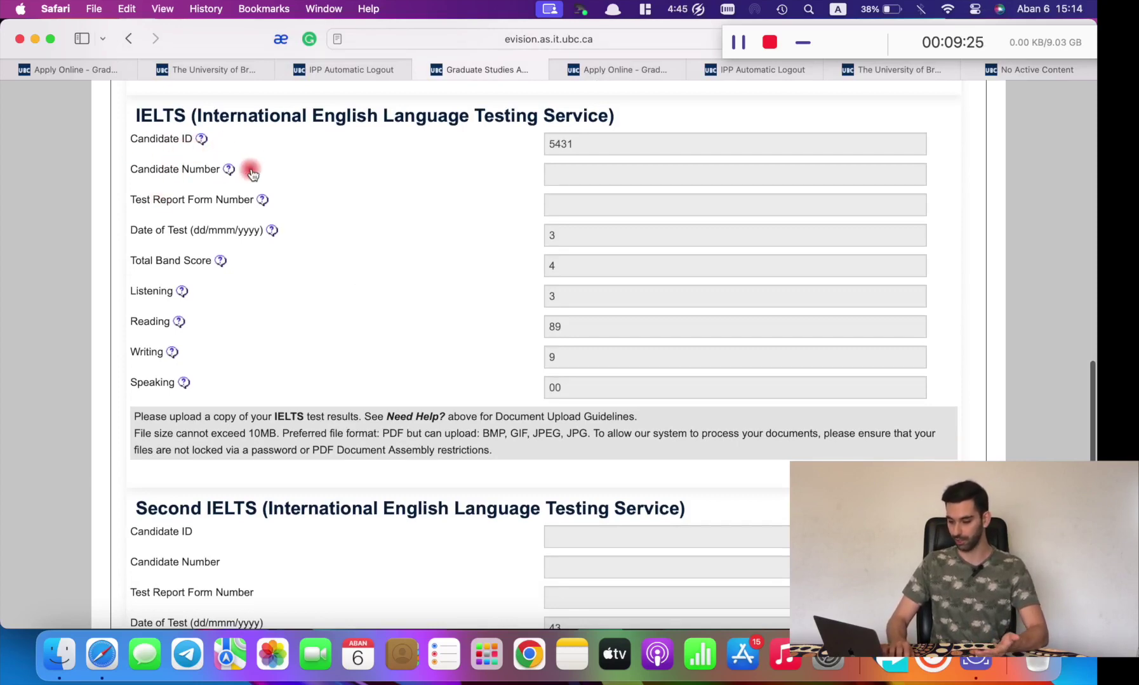
{"action": "scroll", "coordinate": [210, 306], "scroll_direction": "down", "scroll_amount": 2}
{"action": "scroll", "coordinate": [210, 306], "scroll_direction": "up", "scroll_amount": 2}
{"action": "scroll", "coordinate": [233, 269], "scroll_direction": "down", "scroll_amount": 2}
{"action": "scroll", "coordinate": [356, 236], "scroll_direction": "down", "scroll_amount": 6}
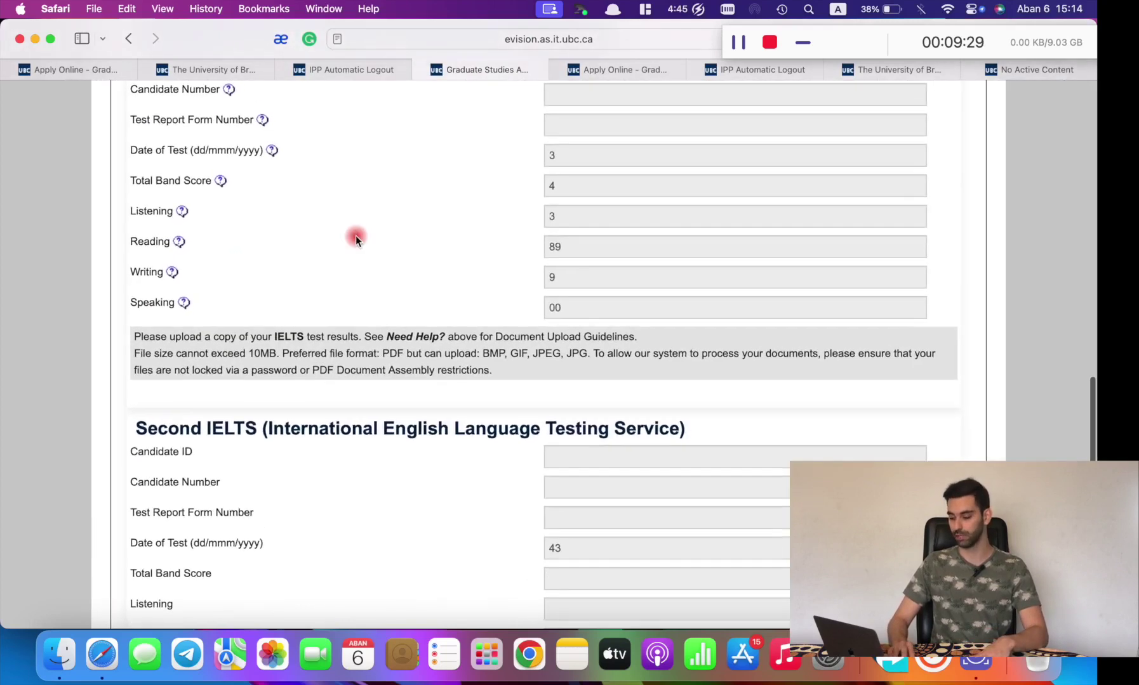
{"action": "scroll", "coordinate": [356, 236], "scroll_direction": "up", "scroll_amount": 2}
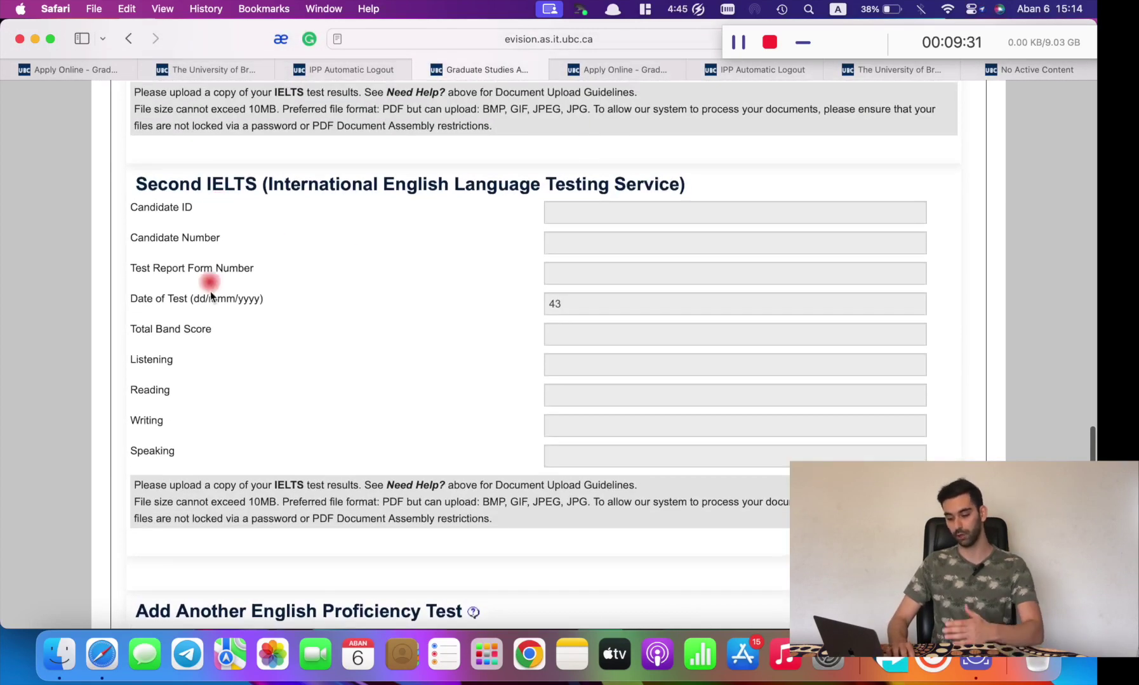
{"action": "scroll", "coordinate": [210, 248], "scroll_direction": "down", "scroll_amount": 5}
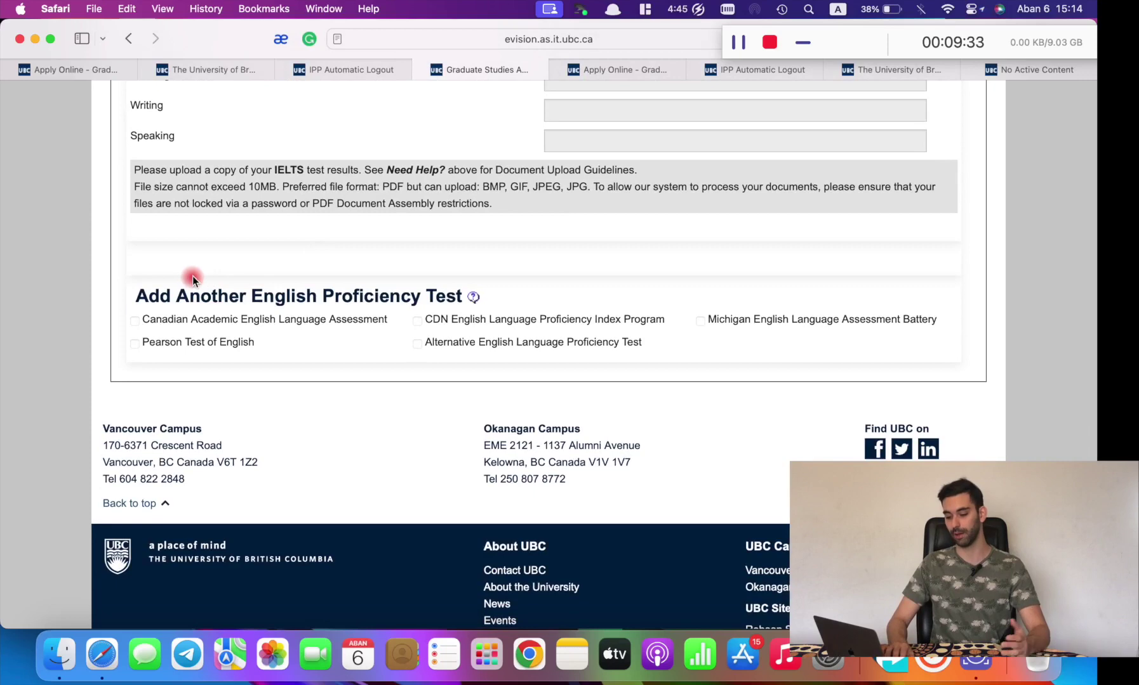
Open the Funding section and read the financial support information and the question about a firm source of support
{"action": "scroll", "coordinate": [401, 338], "scroll_direction": "up", "scroll_amount": 15}
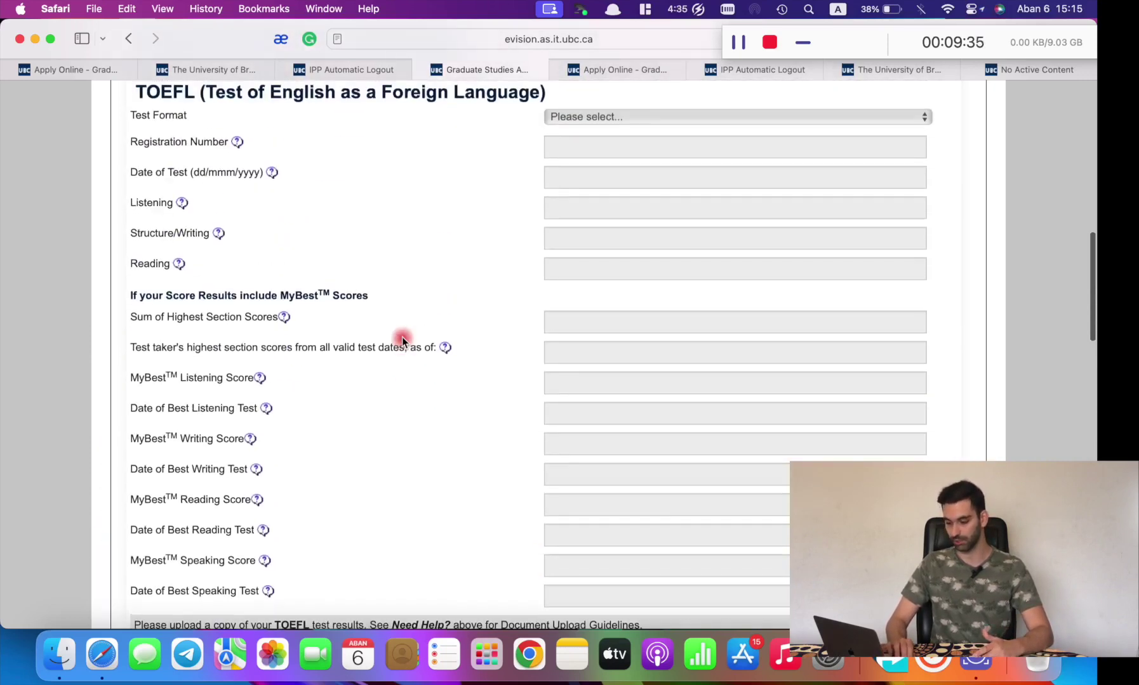
{"action": "scroll", "coordinate": [402, 337], "scroll_direction": "up", "scroll_amount": 15}
{"action": "left_click", "coordinate": [632, 325]}
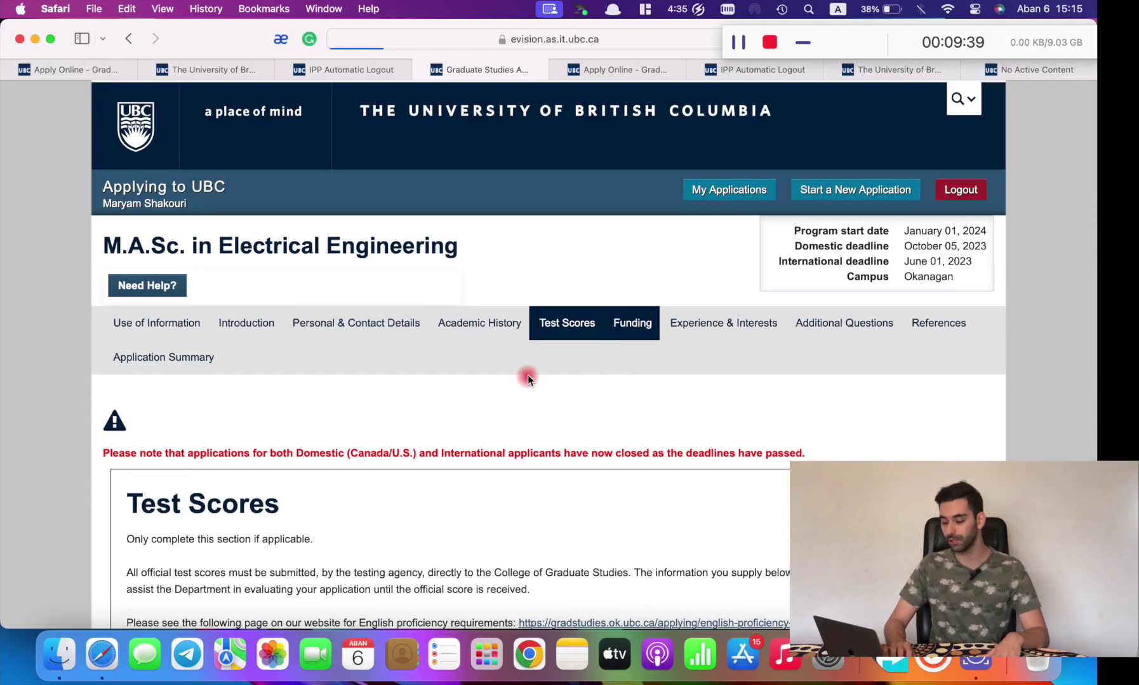
{"action": "scroll", "coordinate": [450, 390], "scroll_direction": "down", "scroll_amount": 5}
{"action": "scroll", "coordinate": [451, 393], "scroll_direction": "down", "scroll_amount": 3}
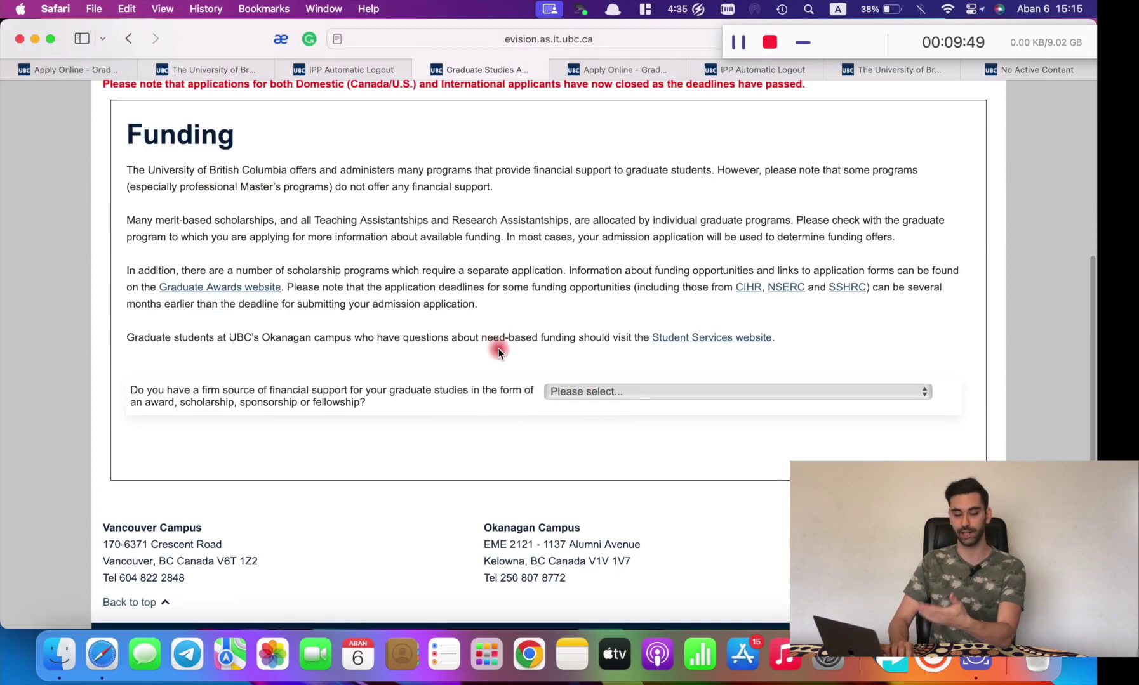
Open the Experience & Interests section and review the research supervisor, statement of intent, work experience, CV and research interest requirements
{"action": "scroll", "coordinate": [494, 335], "scroll_direction": "up", "scroll_amount": 5}
{"action": "left_click", "coordinate": [727, 218]}
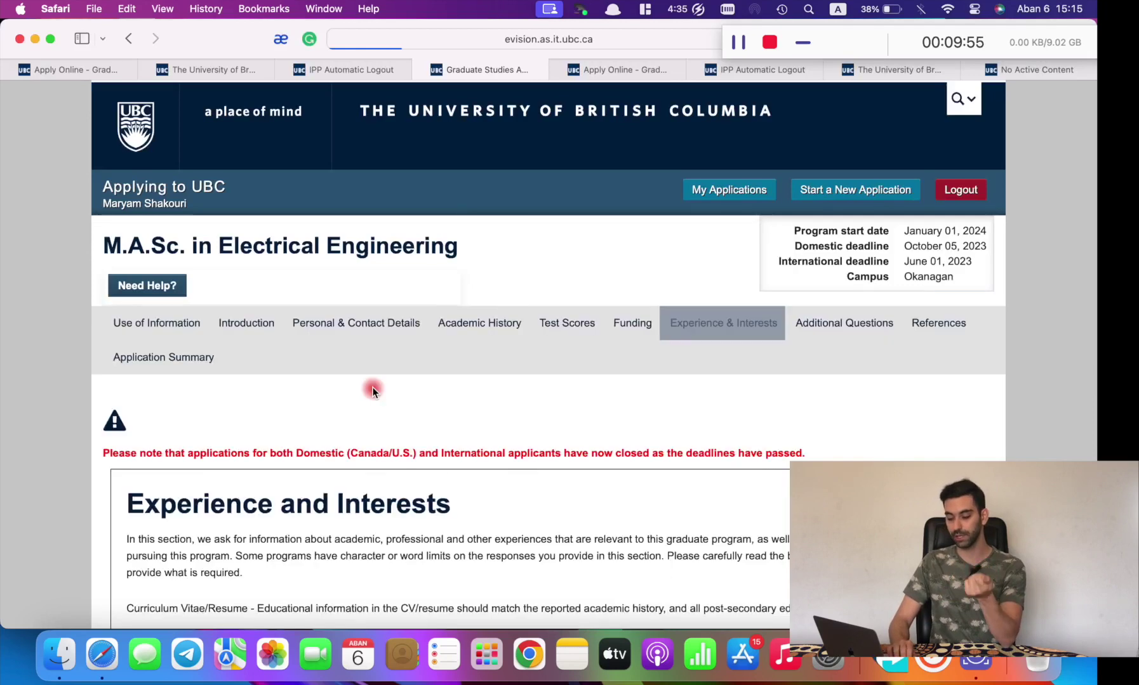
{"action": "scroll", "coordinate": [372, 390], "scroll_direction": "down", "scroll_amount": 4}
{"action": "scroll", "coordinate": [372, 389], "scroll_direction": "down", "scroll_amount": 3}
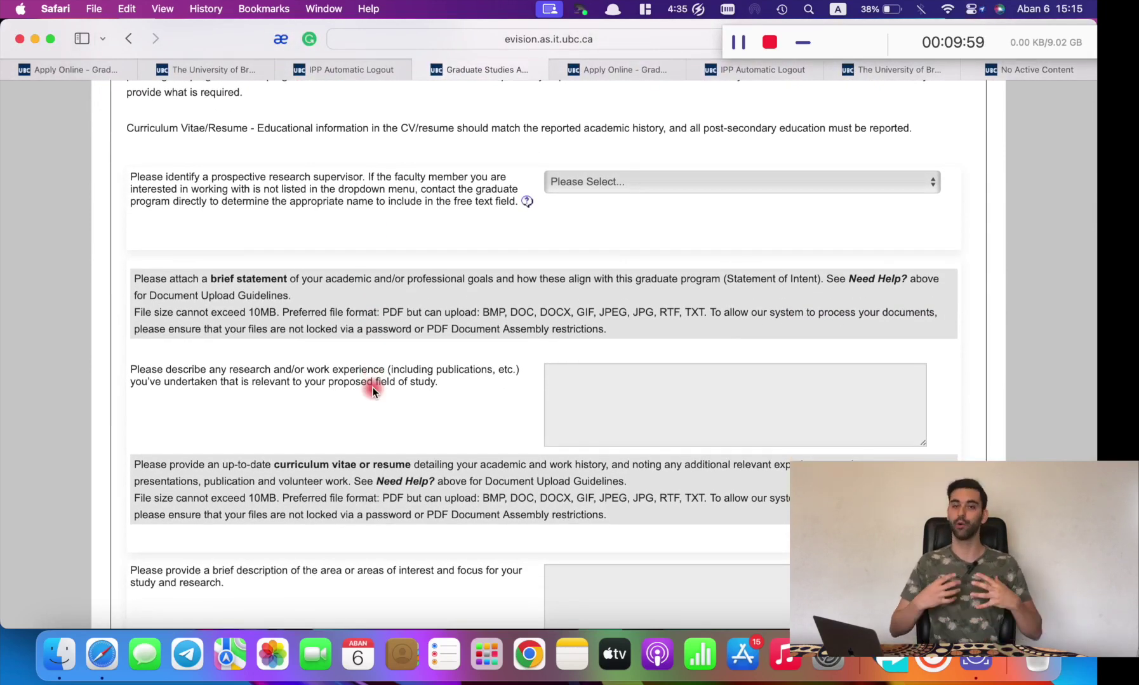
{"action": "scroll", "coordinate": [372, 390], "scroll_direction": "down", "scroll_amount": 2}
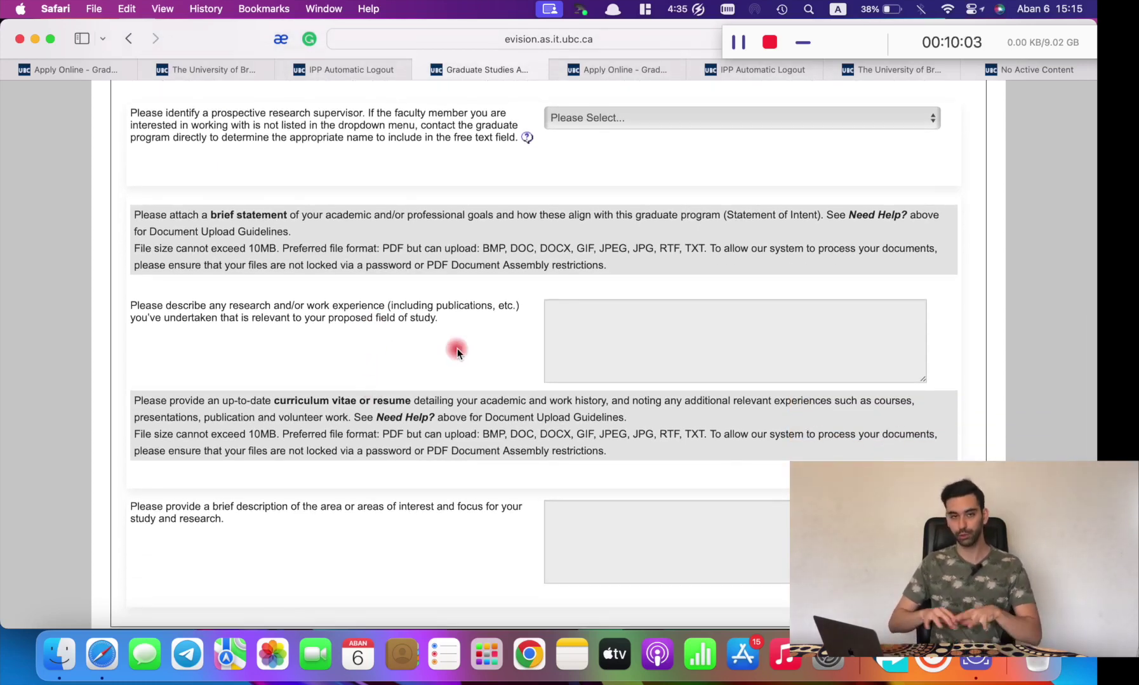
{"action": "scroll", "coordinate": [457, 348], "scroll_direction": "up", "scroll_amount": 5}
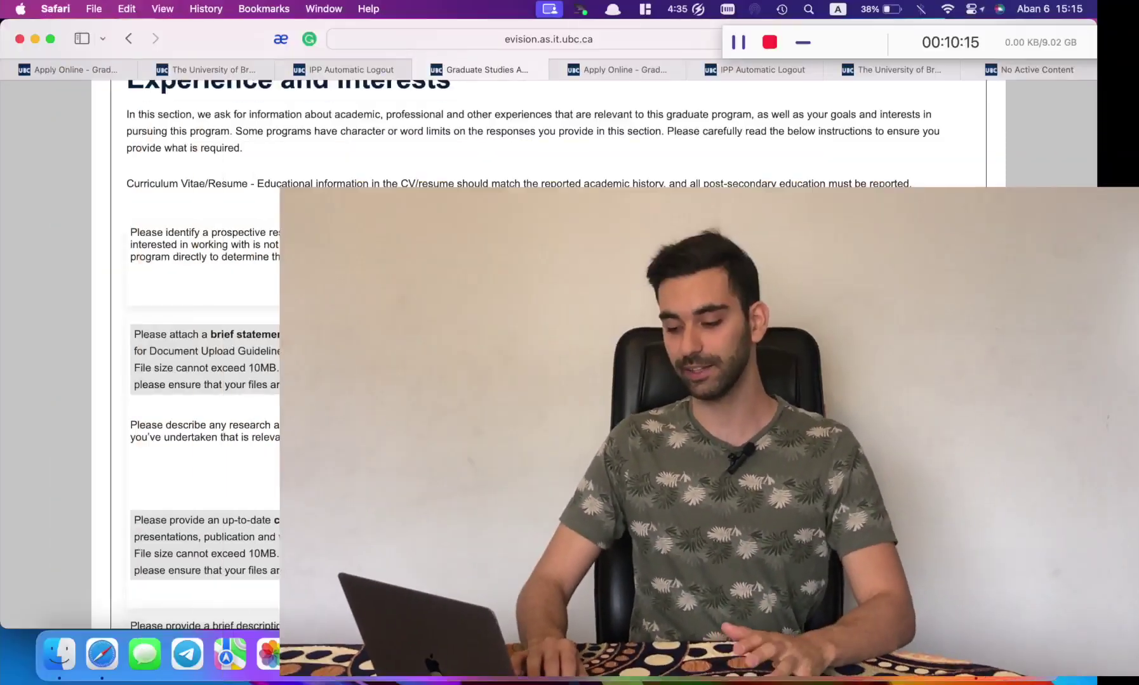
{"action": "scroll", "coordinate": [619, 453], "scroll_direction": "down", "scroll_amount": 5}
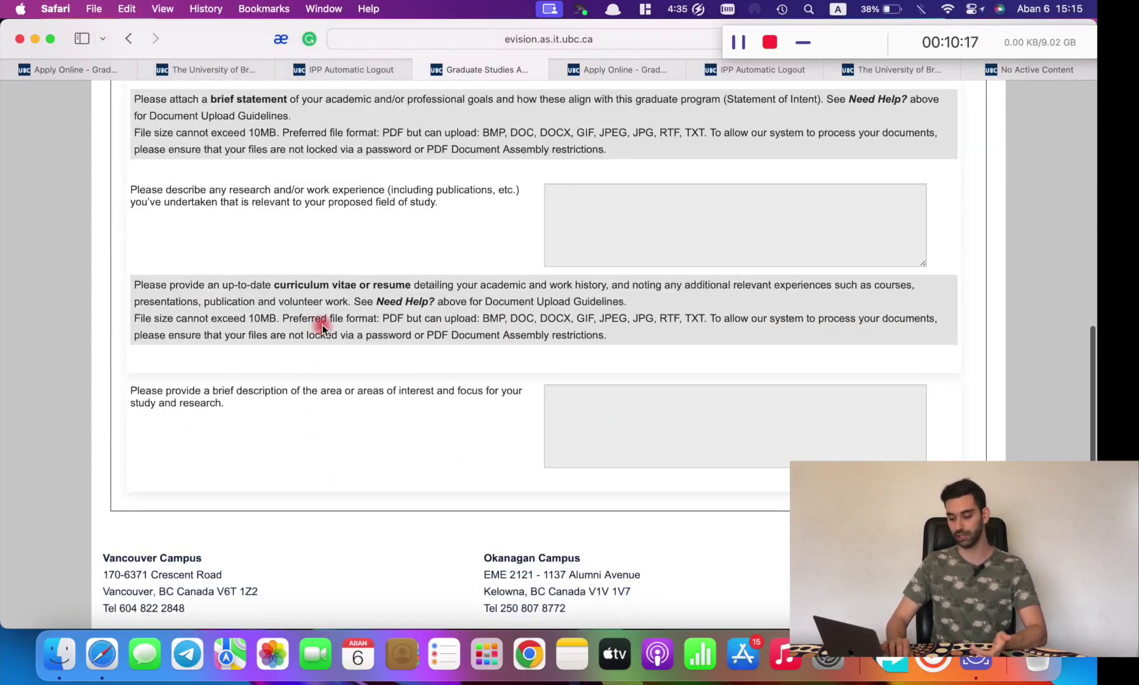
{"action": "scroll", "coordinate": [317, 285], "scroll_direction": "up", "scroll_amount": 5}
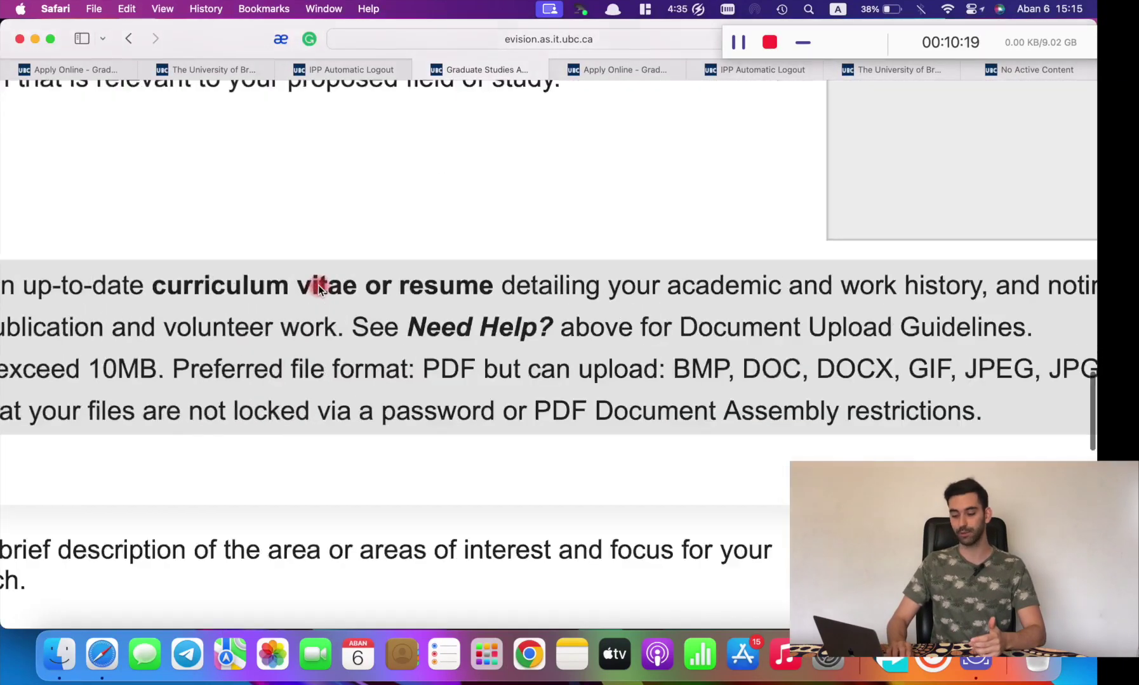
{"action": "scroll", "coordinate": [375, 289], "scroll_direction": "down", "scroll_amount": 2}
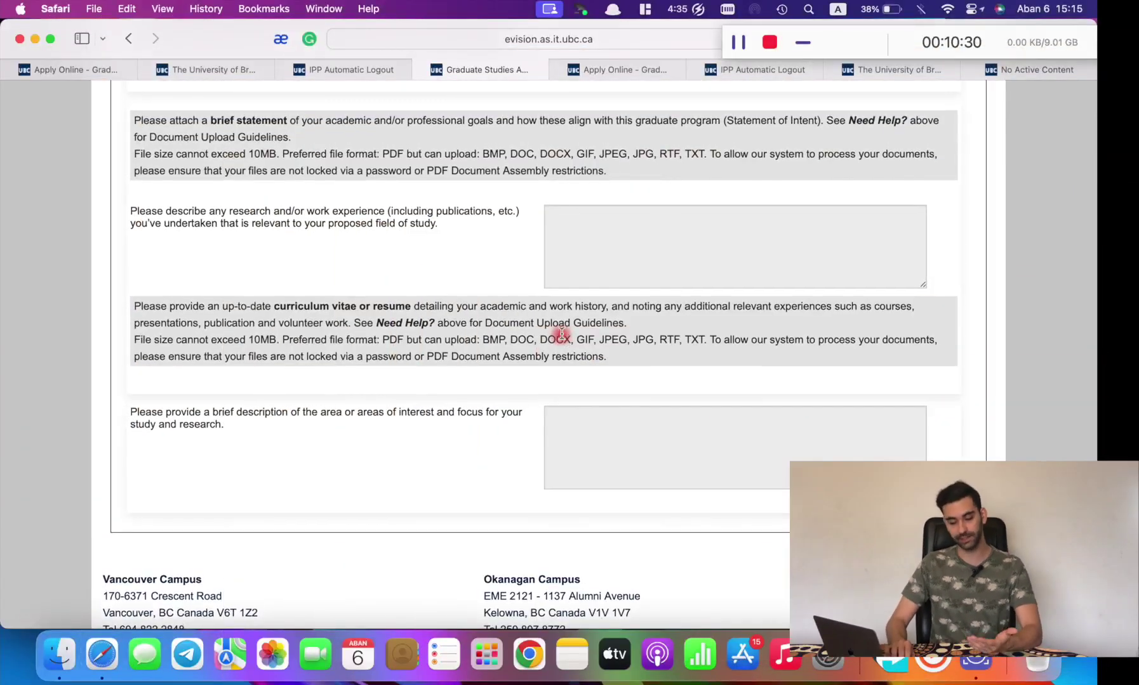
Open the Additional Questions section and read the faculty contact question and the field for other information for the Admission Committee
{"action": "scroll", "coordinate": [562, 333], "scroll_direction": "up", "scroll_amount": 10}
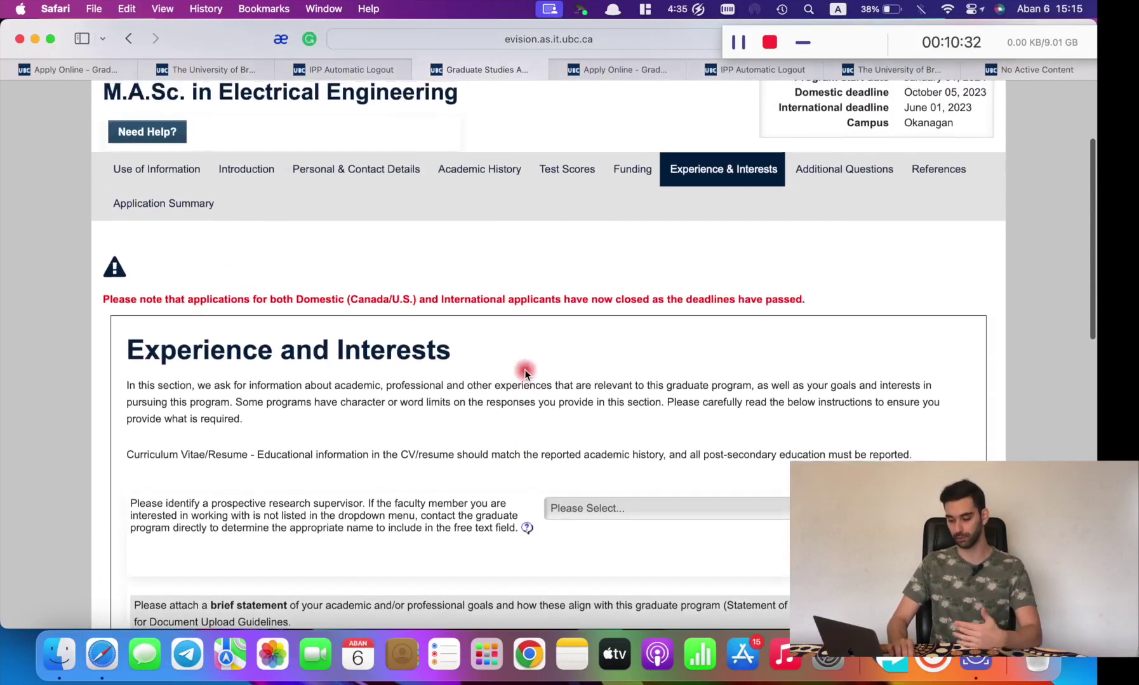
{"action": "left_click", "coordinate": [825, 170]}
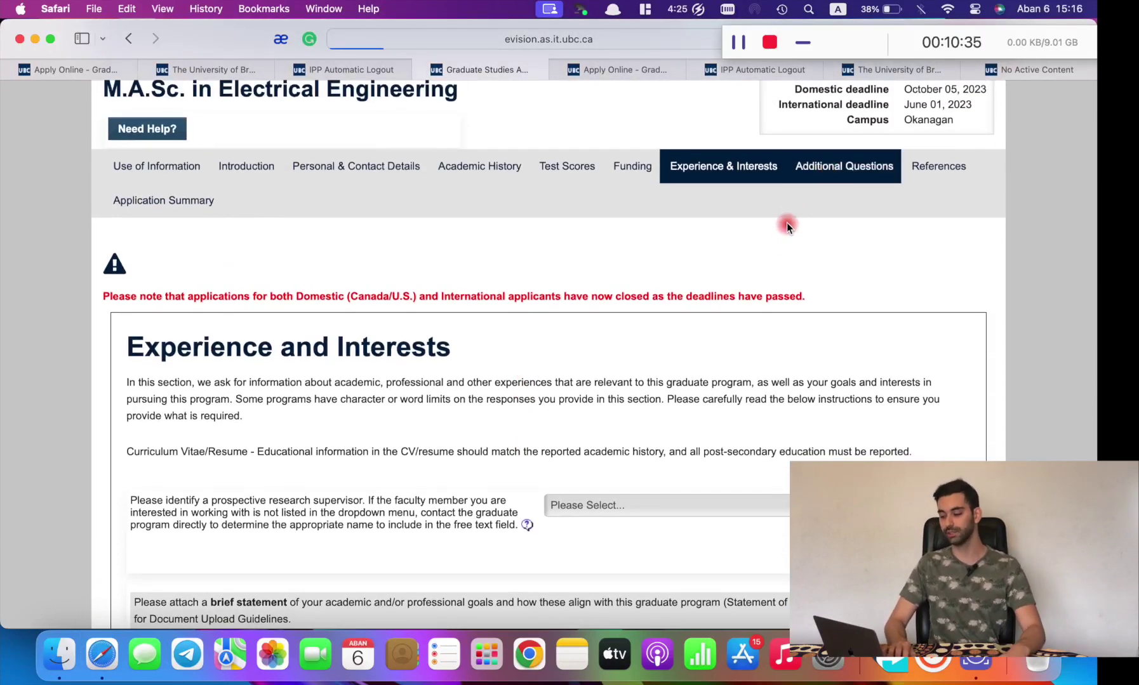
{"action": "scroll", "coordinate": [444, 377], "scroll_direction": "down", "scroll_amount": 5}
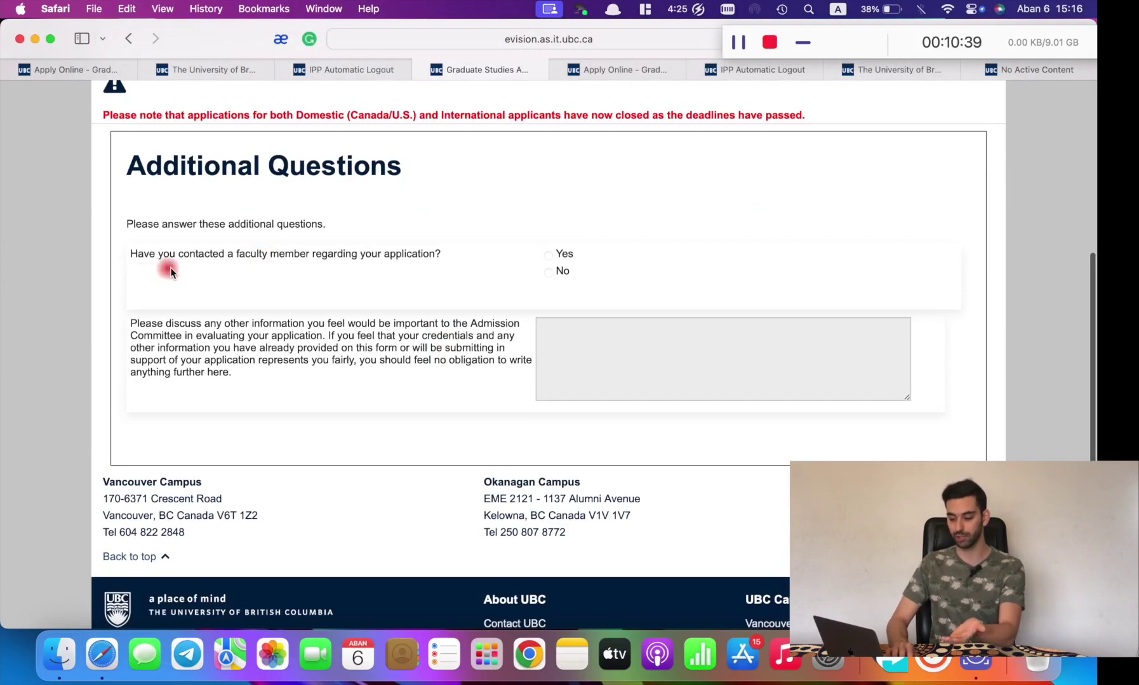
{"action": "scroll", "coordinate": [487, 267], "scroll_direction": "up", "scroll_amount": 3}
{"action": "scroll", "coordinate": [538, 311], "scroll_direction": "up", "scroll_amount": 1}
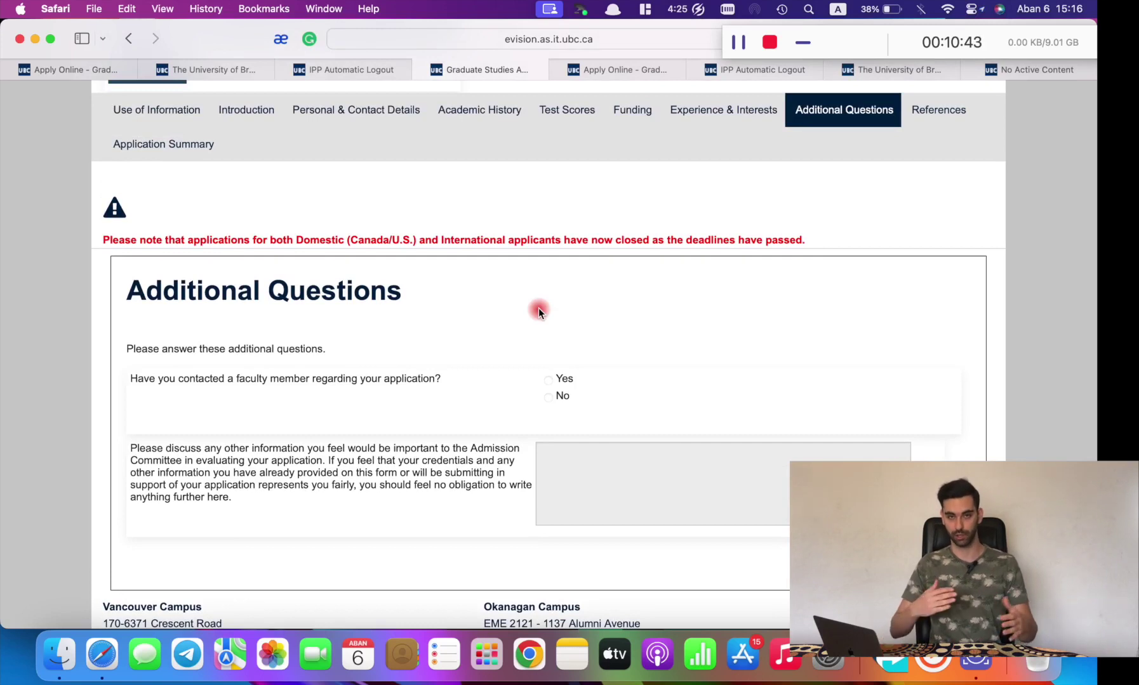
Open the References section and read the referee notification rules and institutional e-mail requirements
{"action": "scroll", "coordinate": [558, 357], "scroll_direction": "up", "scroll_amount": 2}
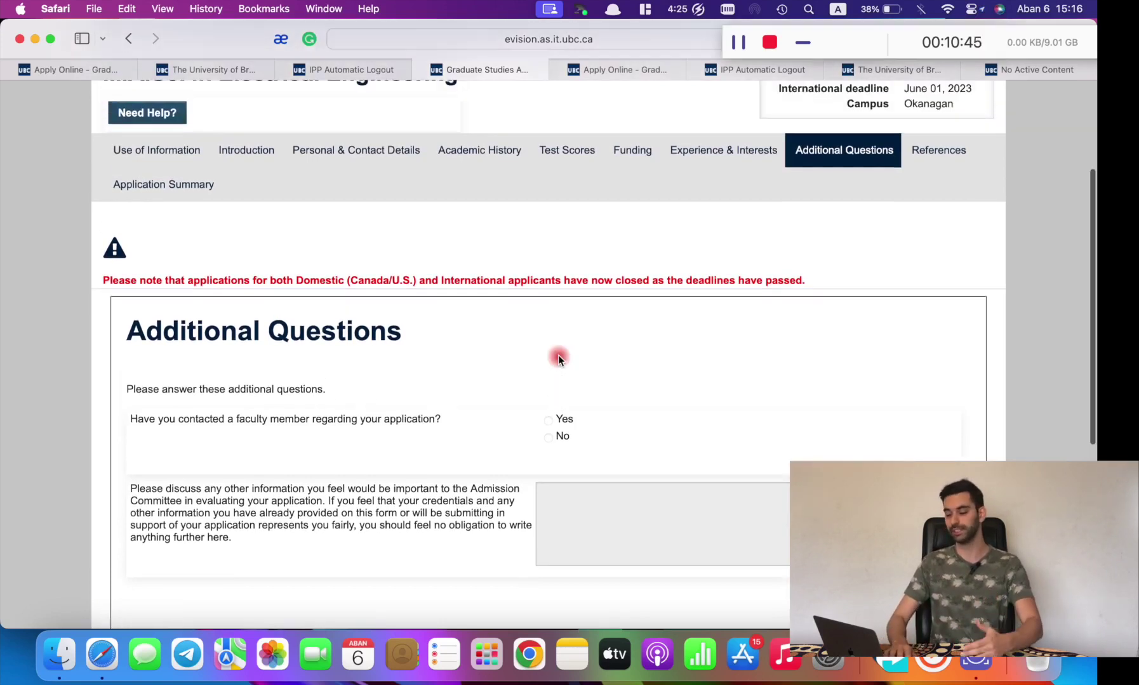
{"action": "left_click", "coordinate": [963, 155]}
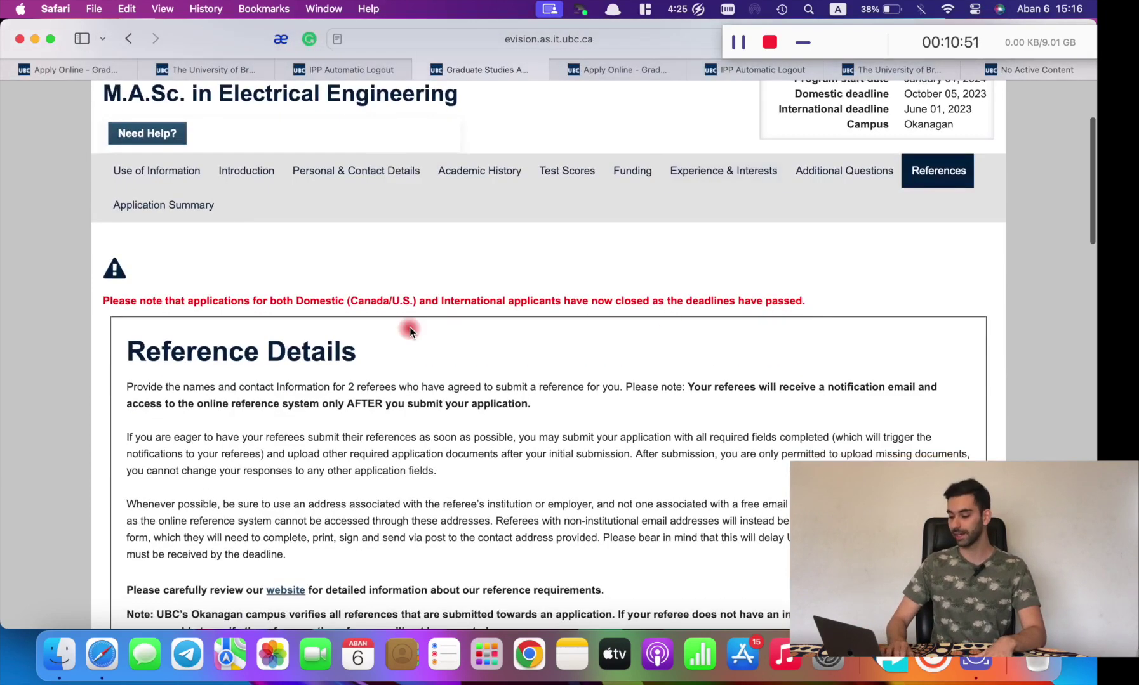
{"action": "scroll", "coordinate": [260, 383], "scroll_direction": "down", "scroll_amount": 5}
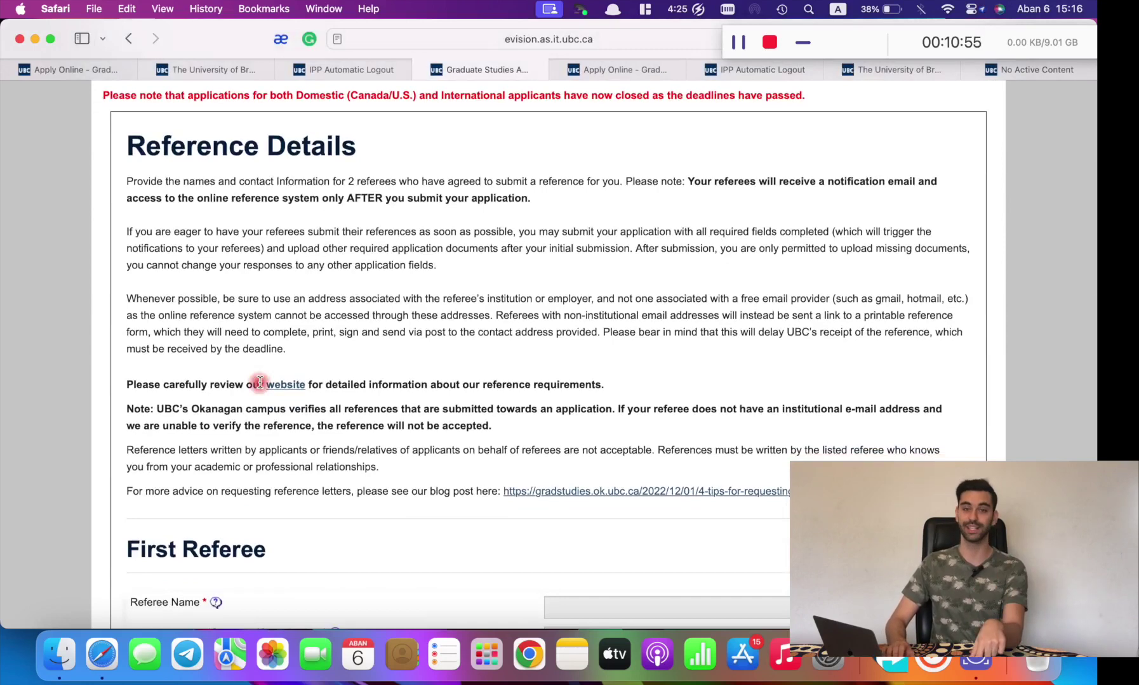
{"action": "scroll", "coordinate": [252, 447], "scroll_direction": "down", "scroll_amount": 8}
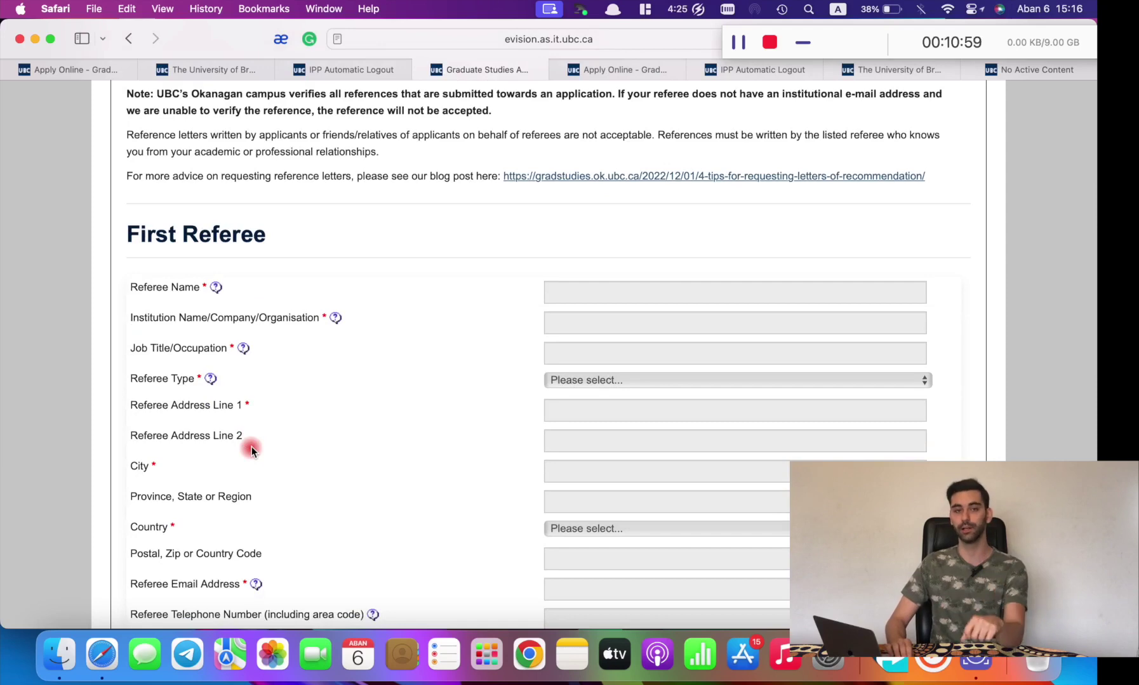
{"action": "scroll", "coordinate": [337, 248], "scroll_direction": "up", "scroll_amount": 1}
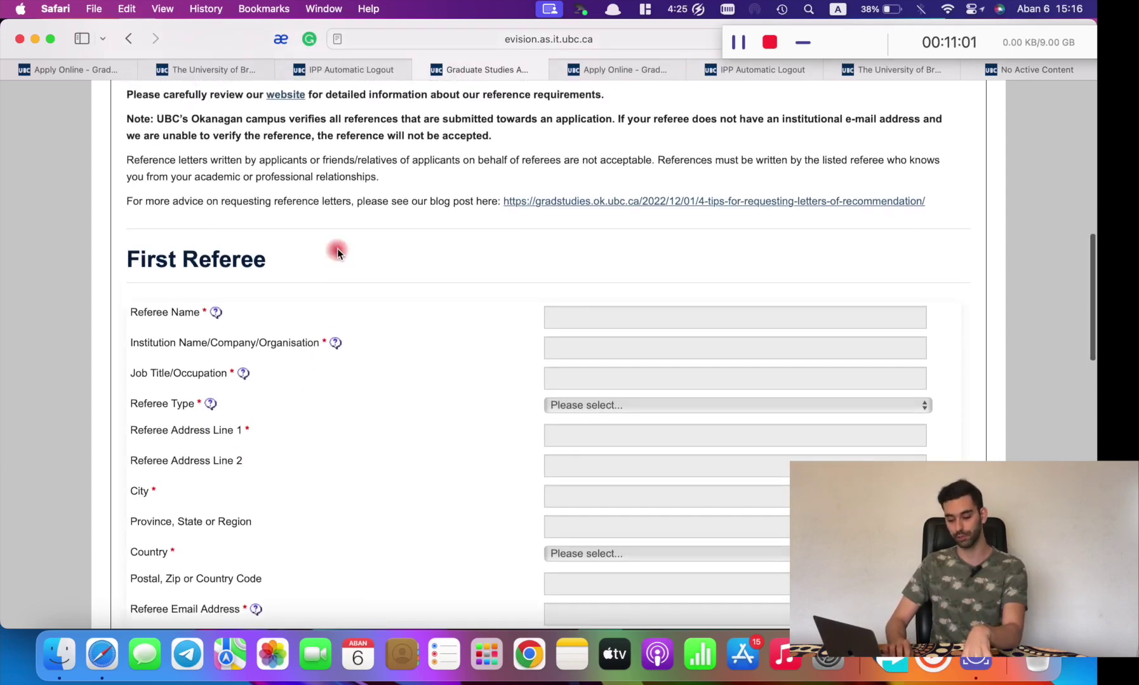
Examine the contact fields required for the First Referee and Second Referee, from name and institution through to applicant notes
{"action": "scroll", "coordinate": [328, 264], "scroll_direction": "down", "scroll_amount": 13}
{"action": "scroll", "coordinate": [322, 273], "scroll_direction": "up", "scroll_amount": 12}
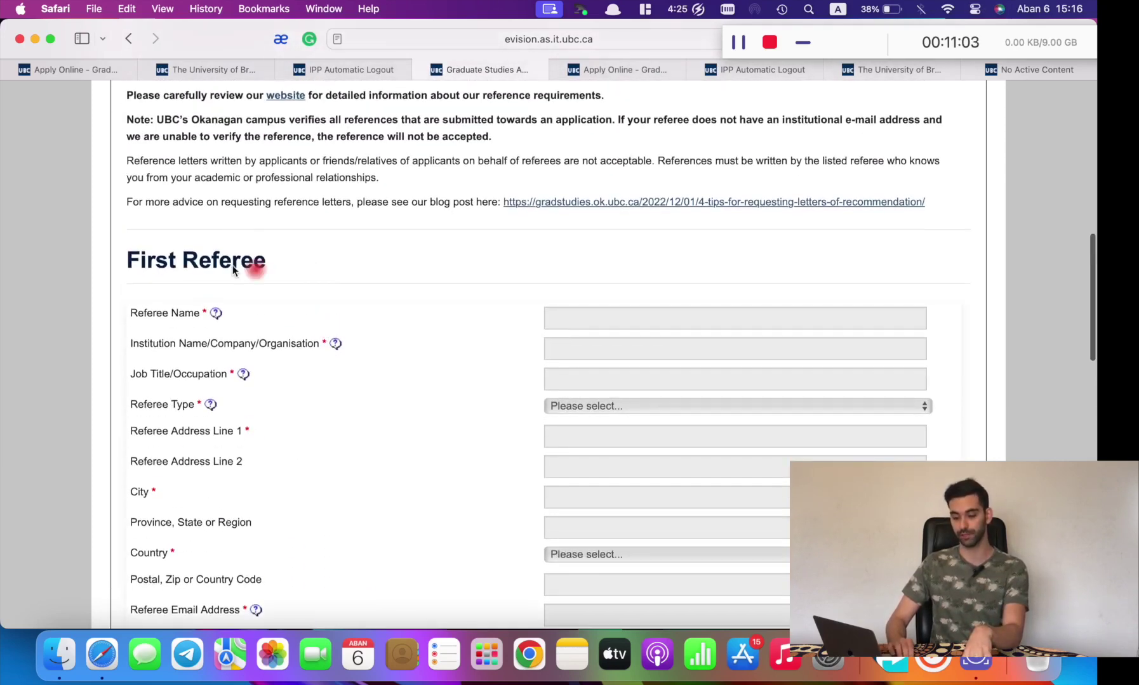
{"action": "scroll", "coordinate": [136, 260], "scroll_direction": "down", "scroll_amount": 8}
{"action": "scroll", "coordinate": [136, 260], "scroll_direction": "down", "scroll_amount": 15}
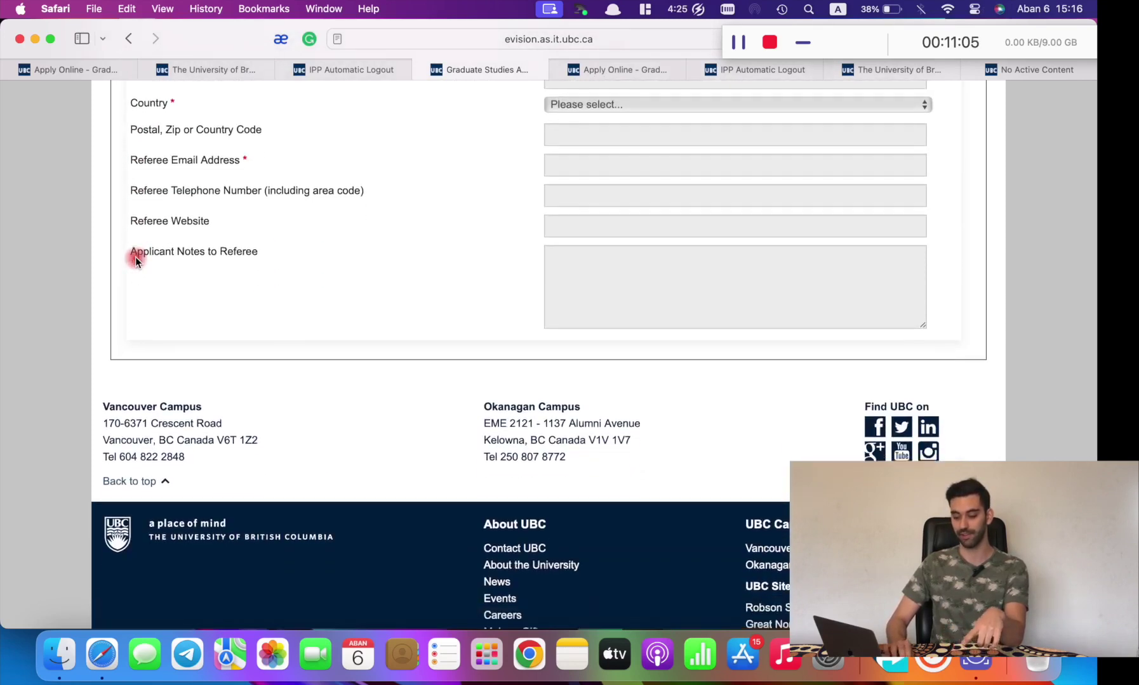
{"action": "scroll", "coordinate": [136, 260], "scroll_direction": "up", "scroll_amount": 20}
{"action": "scroll", "coordinate": [136, 260], "scroll_direction": "up", "scroll_amount": 1}
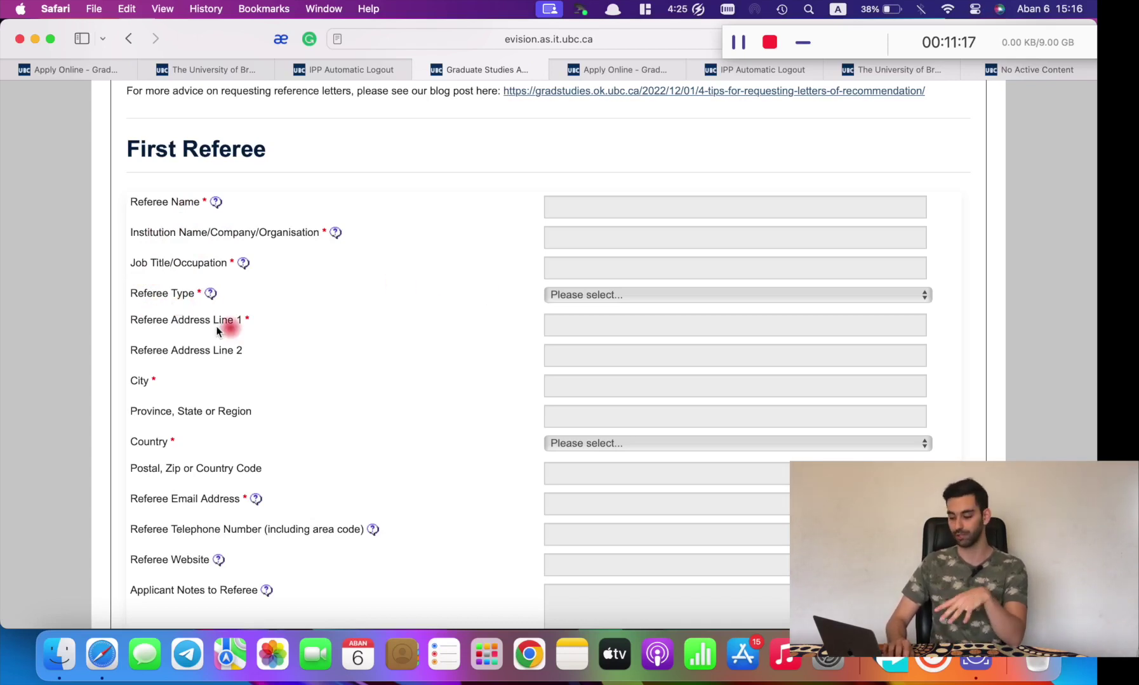
{"action": "scroll", "coordinate": [193, 371], "scroll_direction": "down", "scroll_amount": 3}
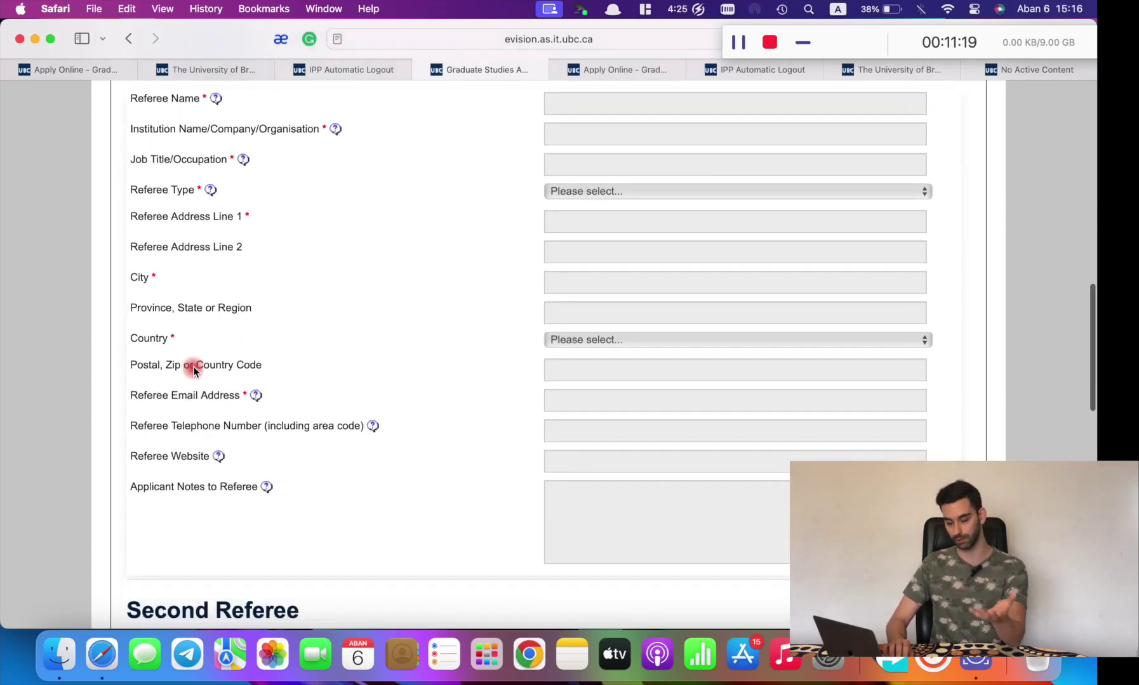
{"action": "scroll", "coordinate": [216, 355], "scroll_direction": "down", "scroll_amount": 2}
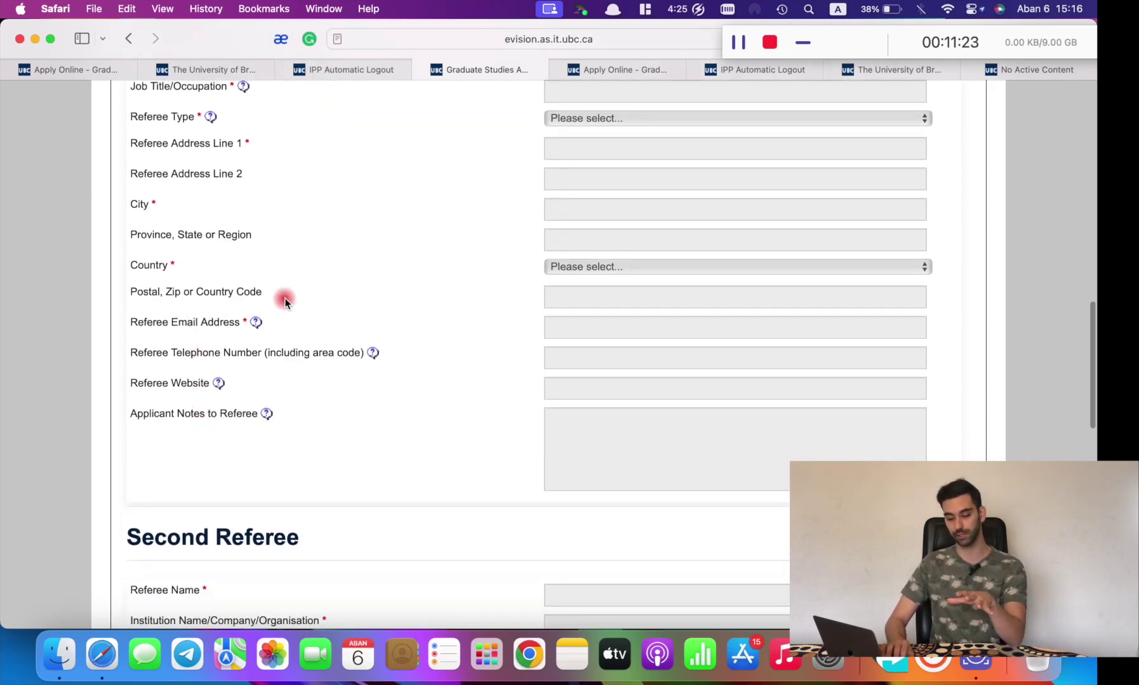
{"action": "scroll", "coordinate": [281, 321], "scroll_direction": "down", "scroll_amount": 10}
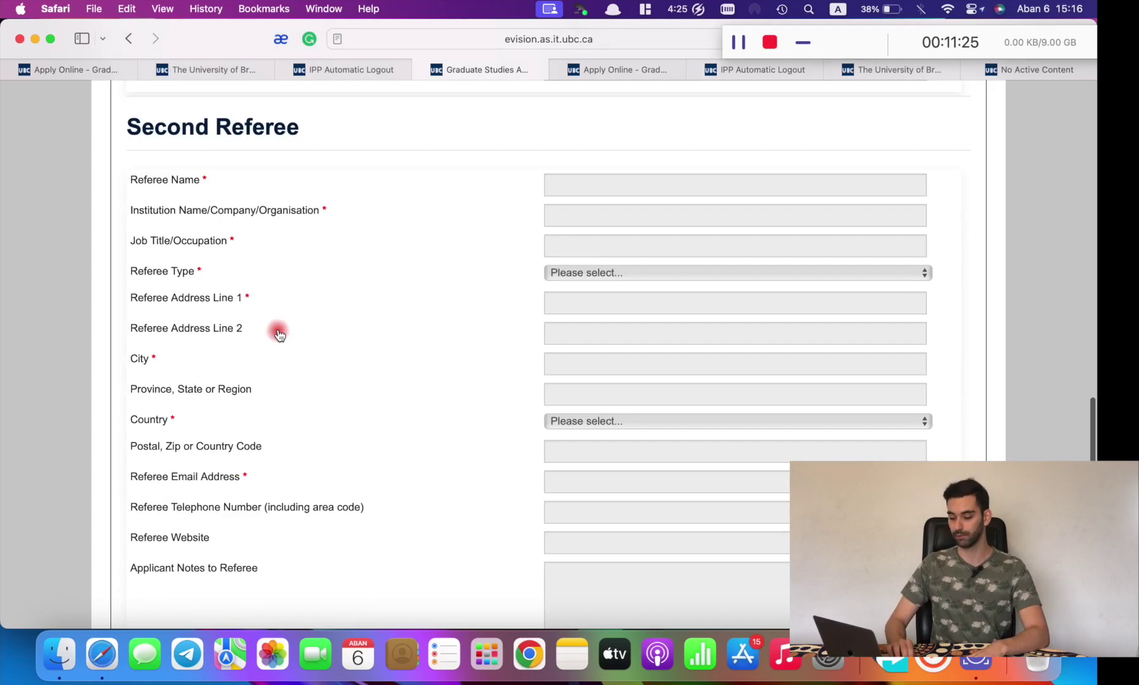
Open the Application Summary and review the completion status of each section and the submission instructions
{"action": "scroll", "coordinate": [279, 335], "scroll_direction": "up", "scroll_amount": 15}
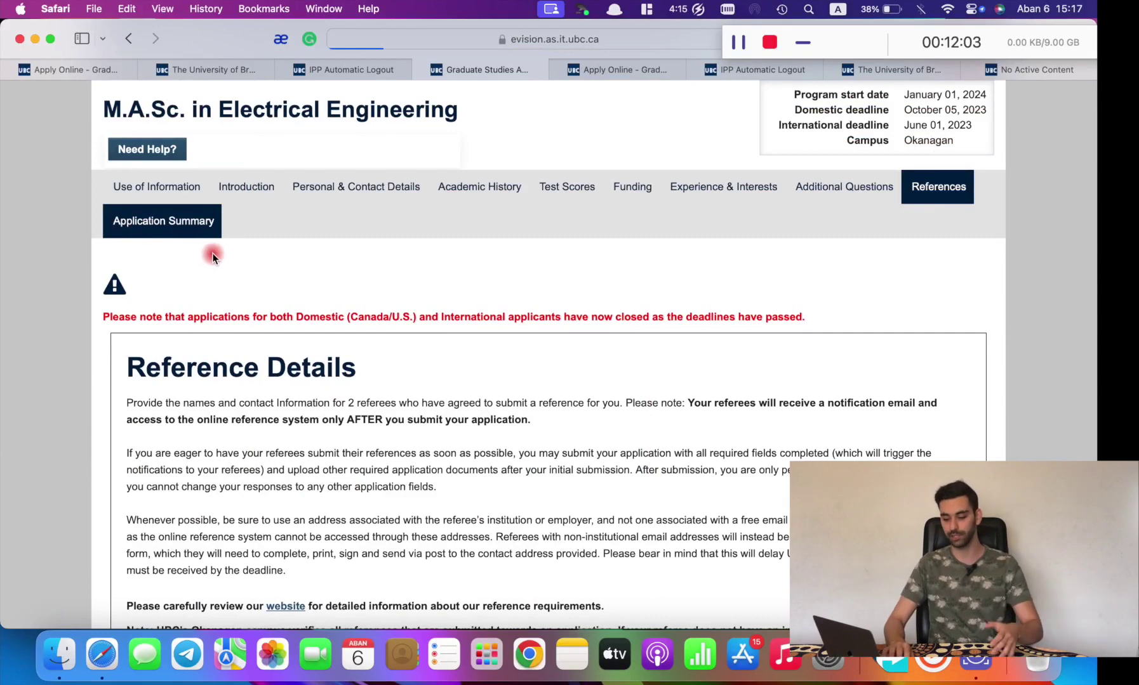
{"action": "scroll", "coordinate": [316, 298], "scroll_direction": "down", "scroll_amount": 5}
{"action": "scroll", "coordinate": [314, 299], "scroll_direction": "down", "scroll_amount": 1}
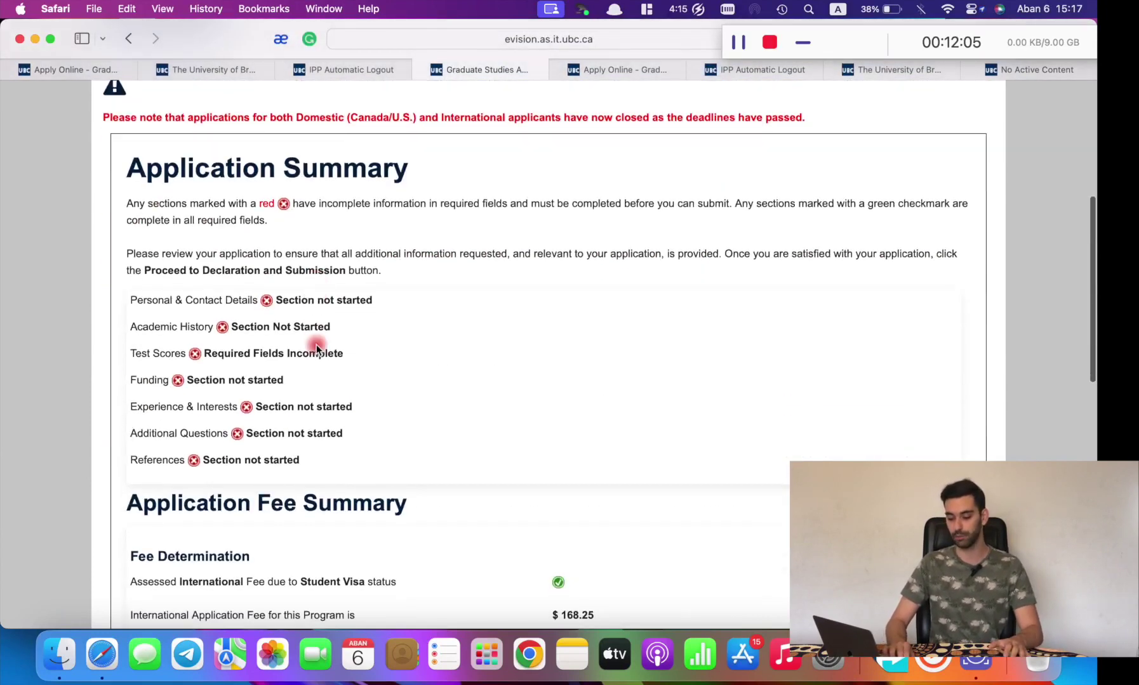
{"action": "scroll", "coordinate": [217, 323], "scroll_direction": "up", "scroll_amount": 5}
{"action": "scroll", "coordinate": [179, 279], "scroll_direction": "down", "scroll_amount": 5}
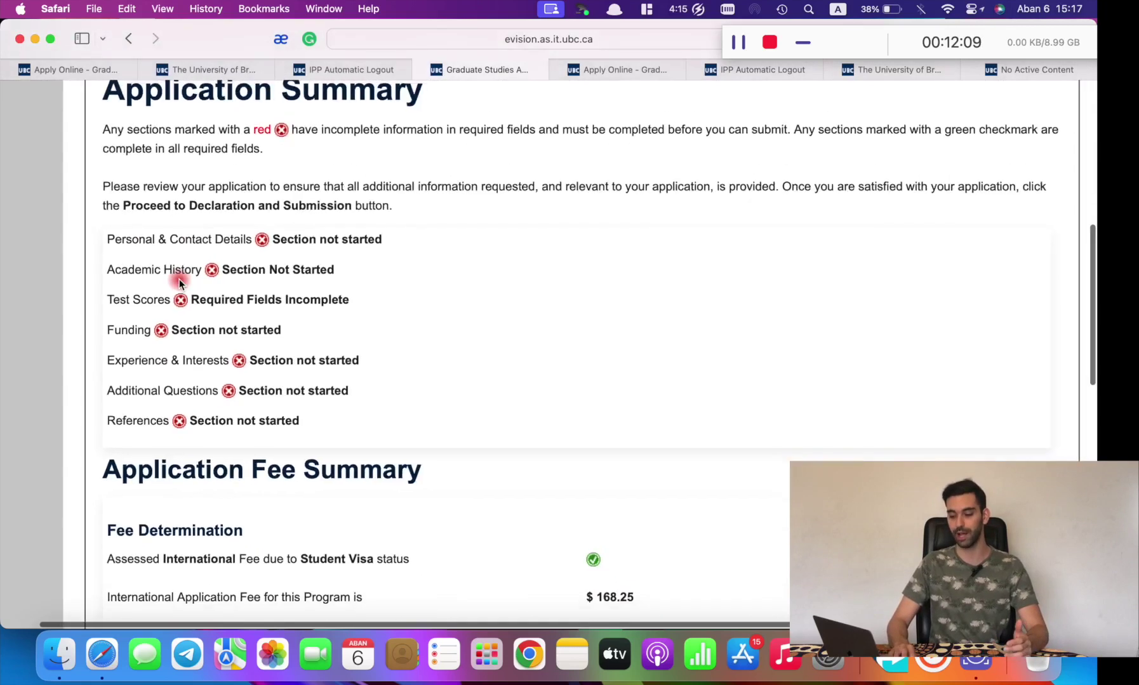
{"action": "scroll", "coordinate": [230, 362], "scroll_direction": "down", "scroll_amount": 2}
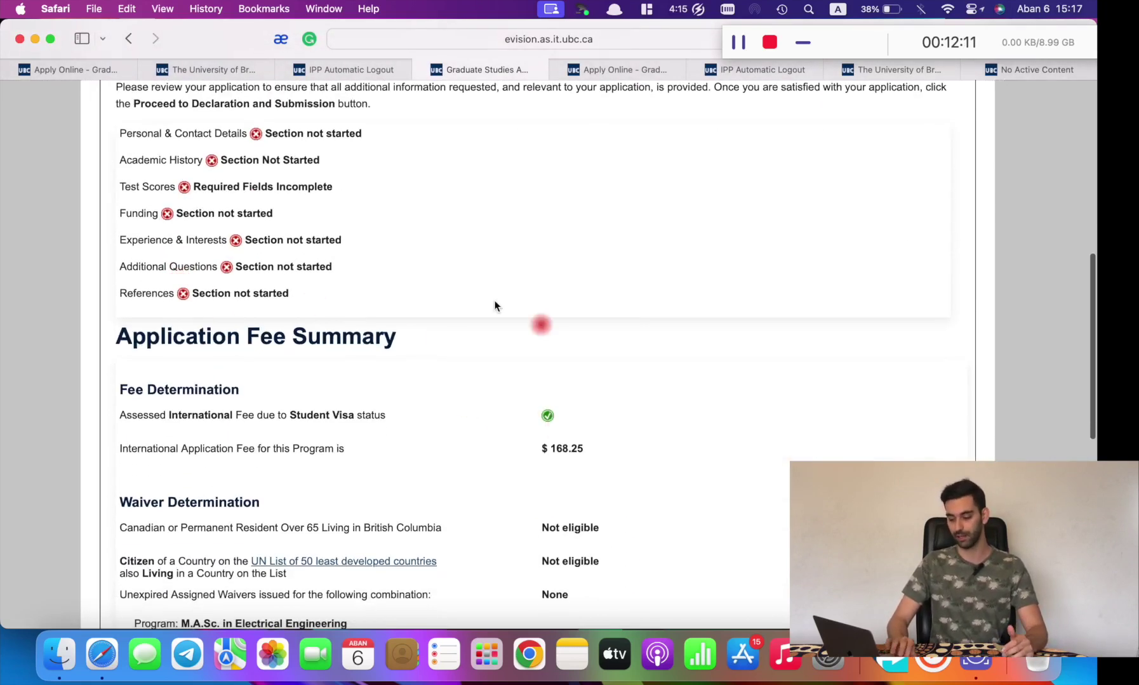
{"action": "scroll", "coordinate": [247, 279], "scroll_direction": "up", "scroll_amount": 2}
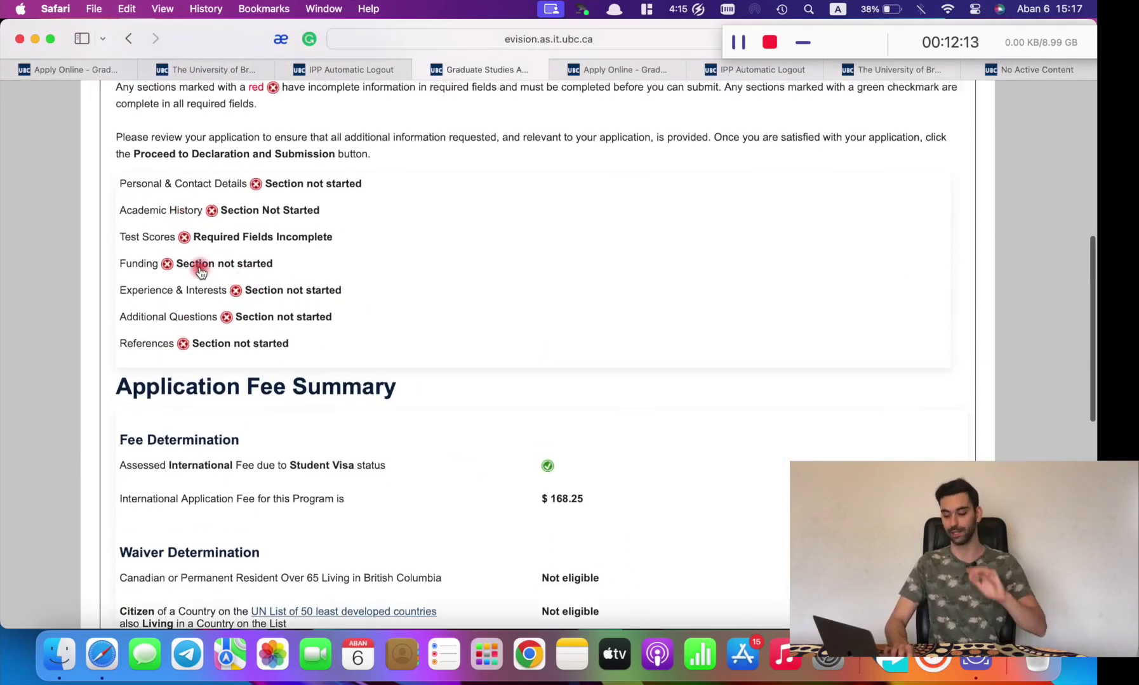
Examine the Application Fee Summary, including the international application fee and waiver determination, along with the section checklist
{"action": "scroll", "coordinate": [201, 265], "scroll_direction": "up", "scroll_amount": 1}
{"action": "scroll", "coordinate": [558, 381], "scroll_direction": "down", "scroll_amount": 4}
{"action": "scroll", "coordinate": [559, 383], "scroll_direction": "up", "scroll_amount": 5}
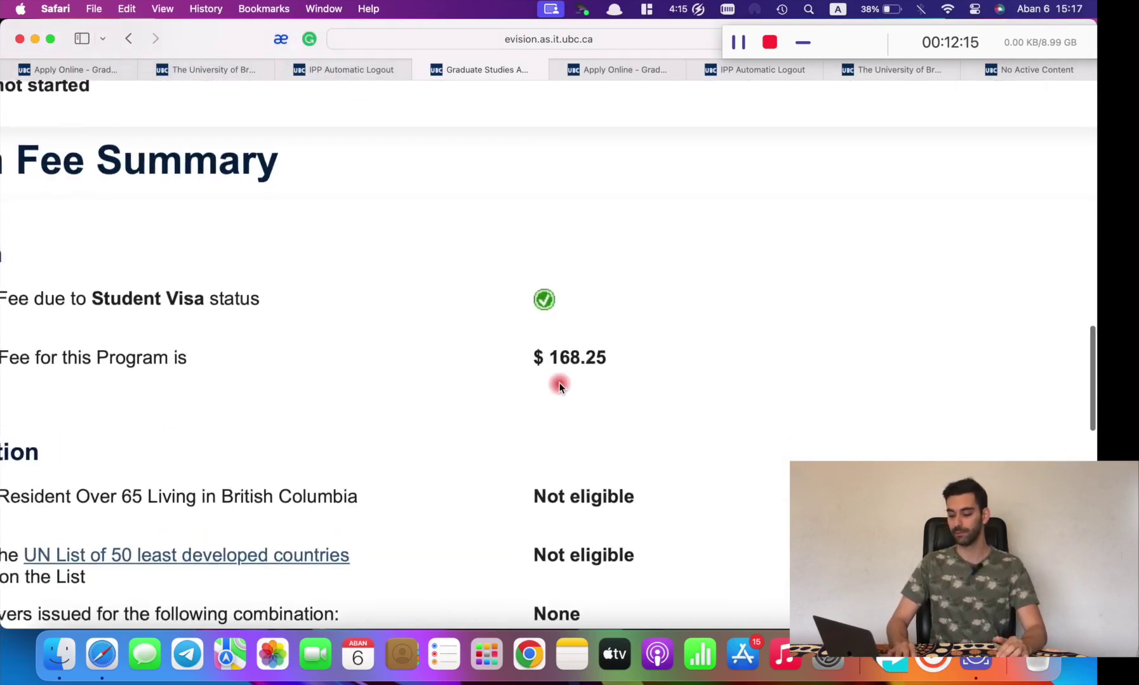
{"action": "scroll", "coordinate": [559, 386], "scroll_direction": "down", "scroll_amount": 5}
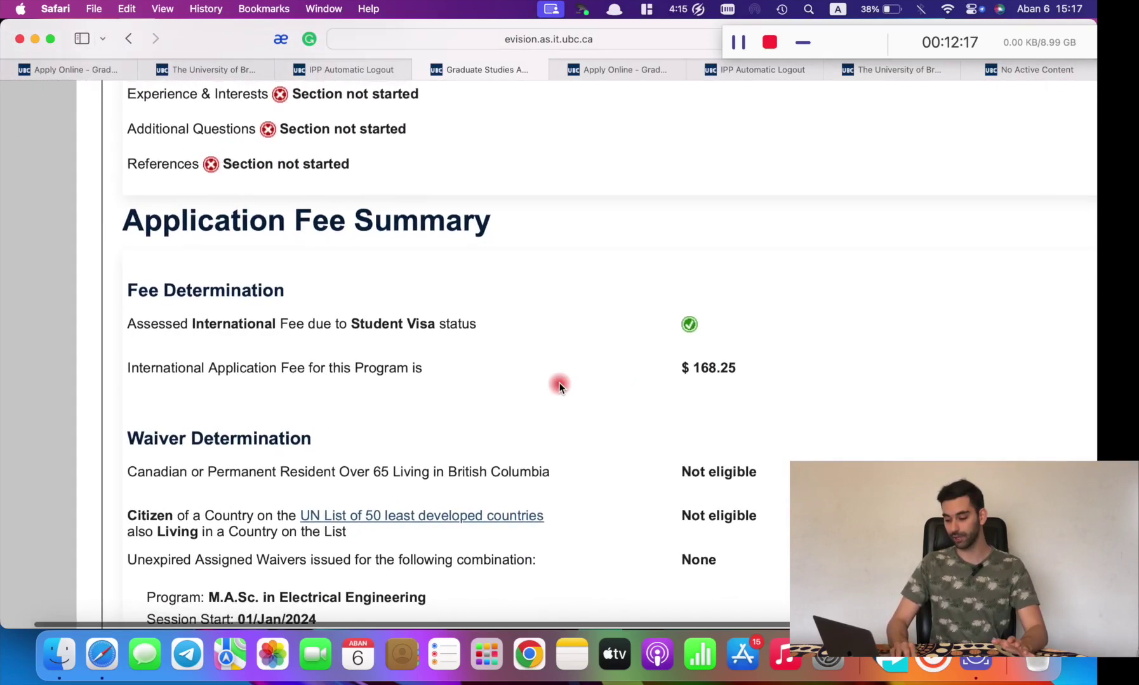
{"action": "scroll", "coordinate": [559, 386], "scroll_direction": "up", "scroll_amount": 3}
{"action": "scroll", "coordinate": [605, 400], "scroll_direction": "up", "scroll_amount": 1}
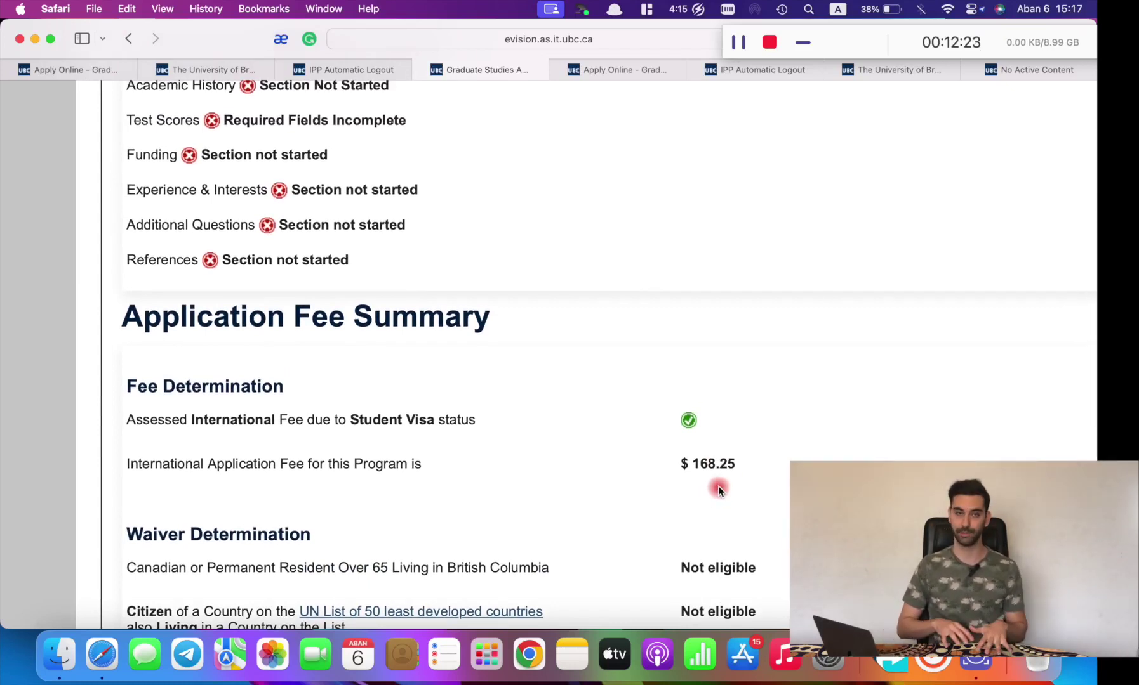
{"action": "scroll", "coordinate": [718, 487], "scroll_direction": "down", "scroll_amount": 2}
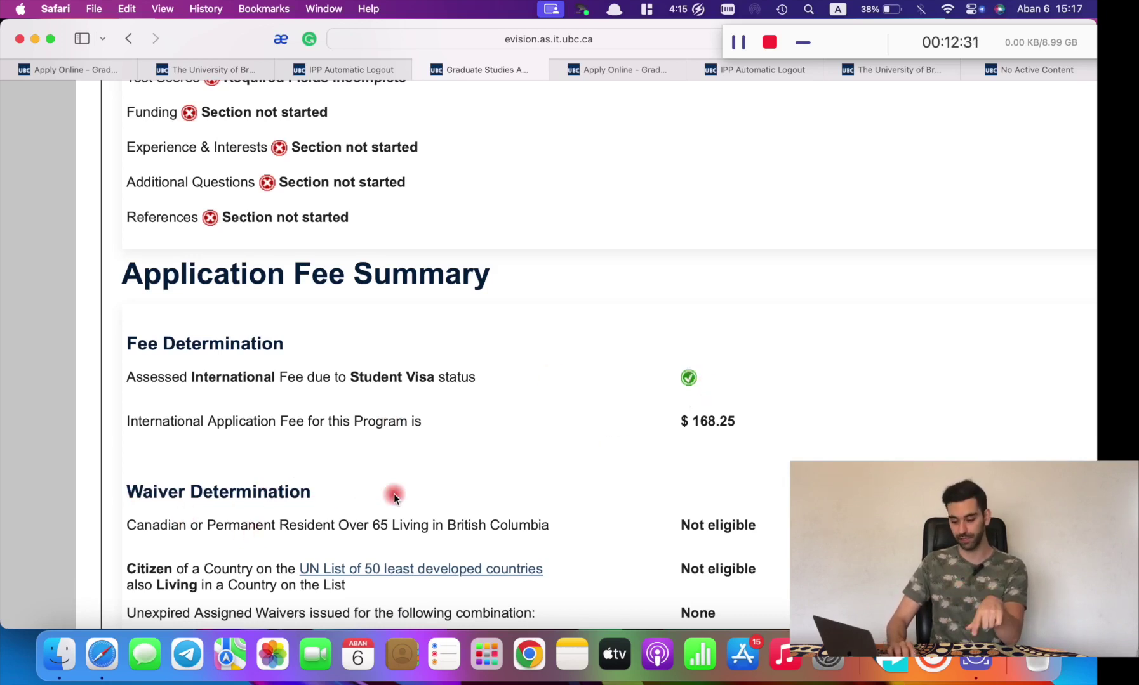
{"action": "scroll", "coordinate": [393, 494], "scroll_direction": "down", "scroll_amount": 2}
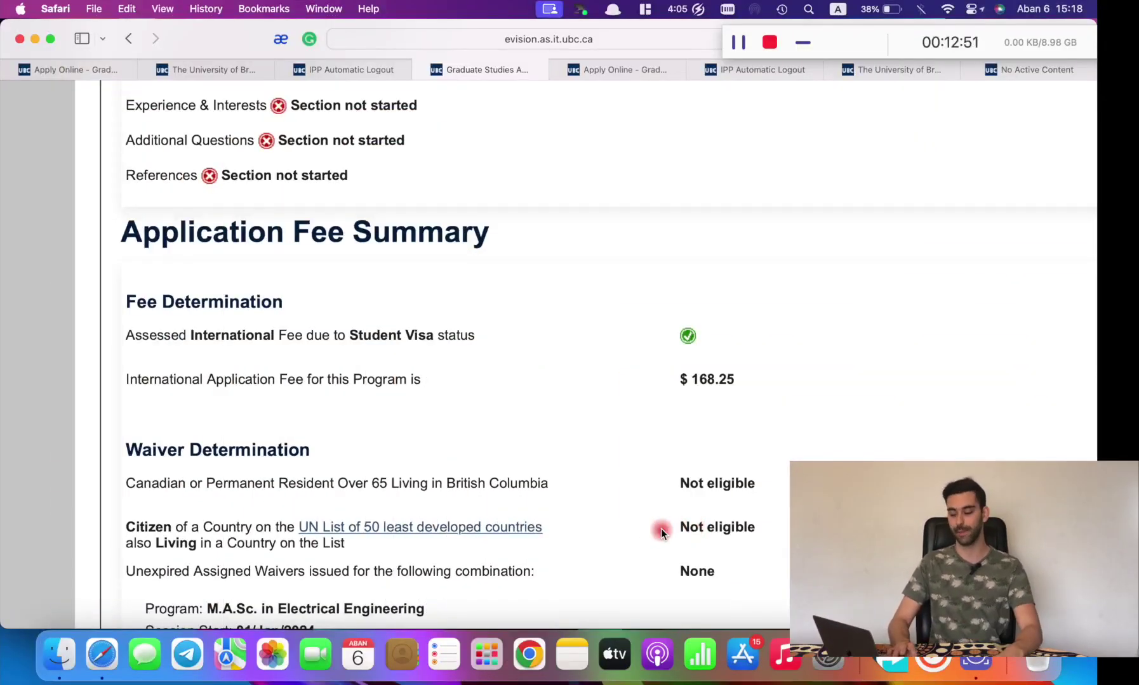
{"action": "scroll", "coordinate": [661, 529], "scroll_direction": "up", "scroll_amount": 2}
{"action": "scroll", "coordinate": [669, 529], "scroll_direction": "down", "scroll_amount": 3}
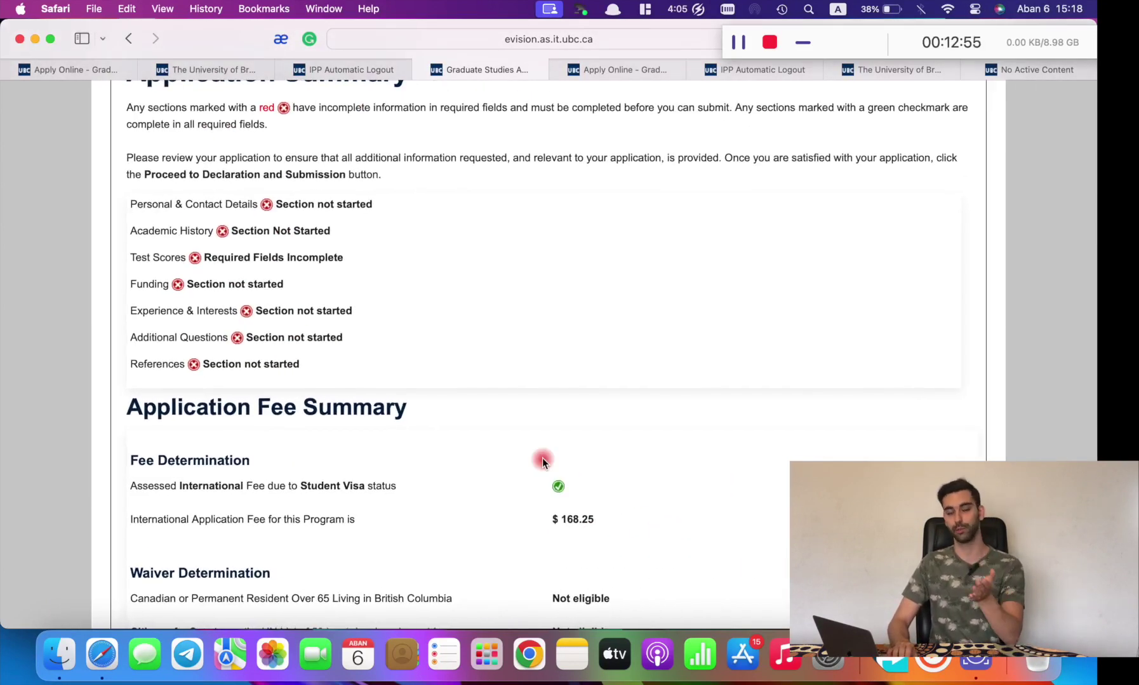
{"action": "scroll", "coordinate": [542, 460], "scroll_direction": "down", "scroll_amount": 5}
{"action": "scroll", "coordinate": [542, 461], "scroll_direction": "up", "scroll_amount": 5}
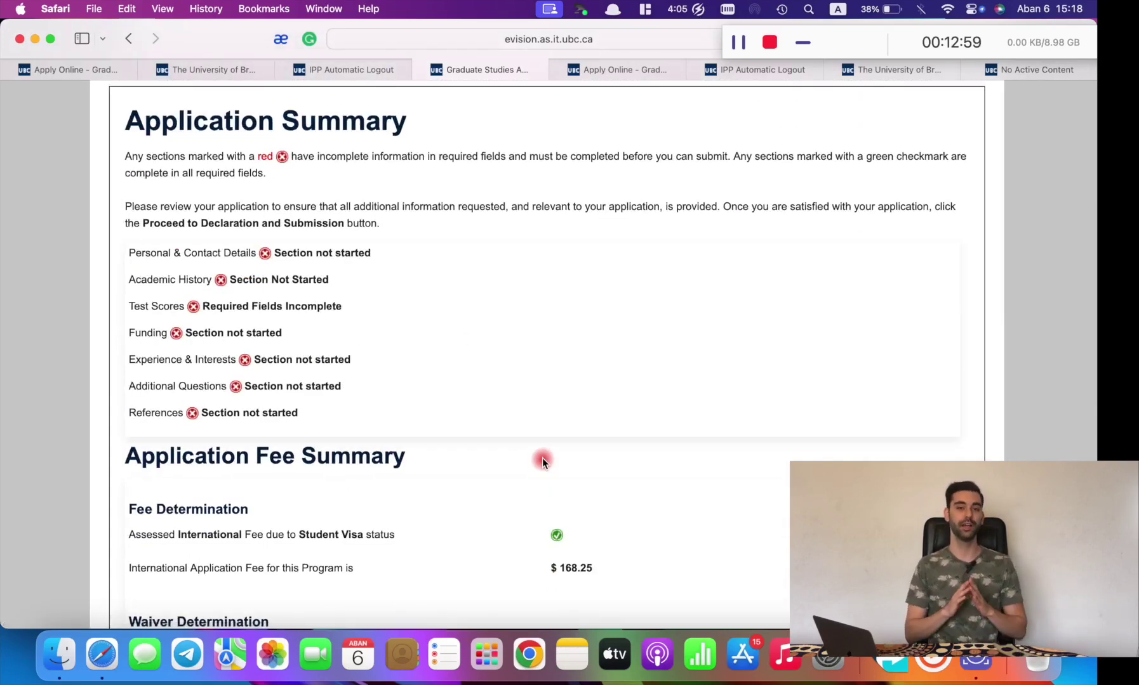